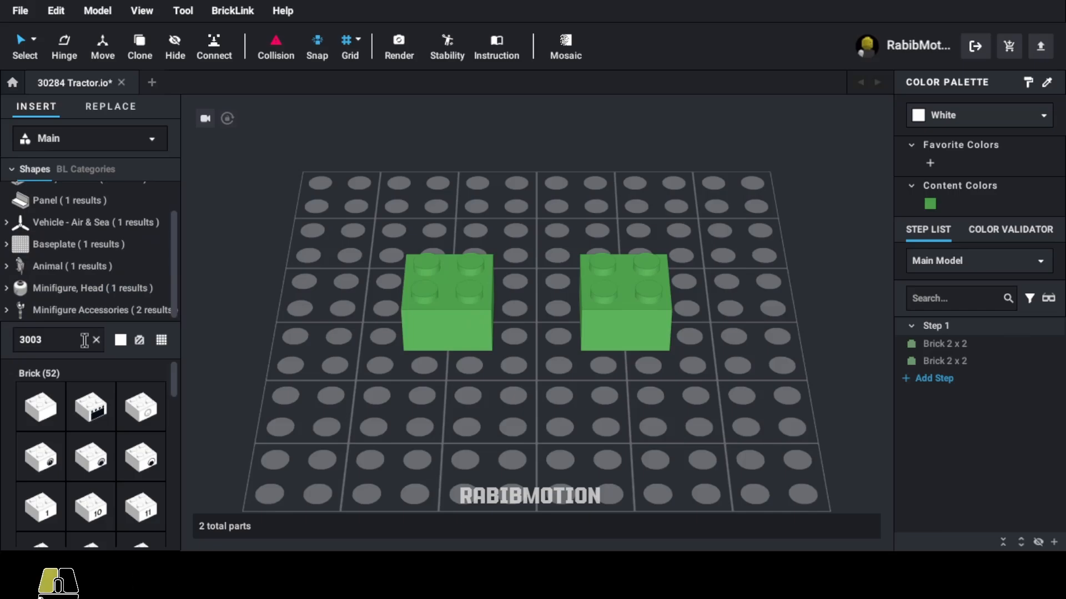
# Step: Place a 2 x 2 plate (3022) on the right green brick and colour it Bright Green
pyautogui.write('3022')
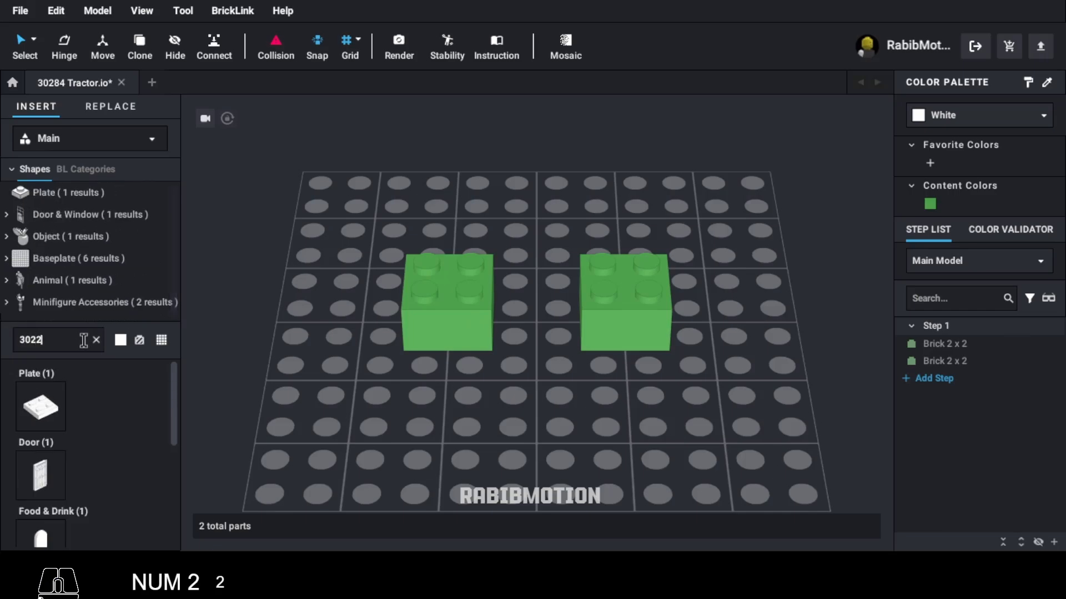
pyautogui.moveTo(49, 410); pyautogui.dragTo(631, 281)
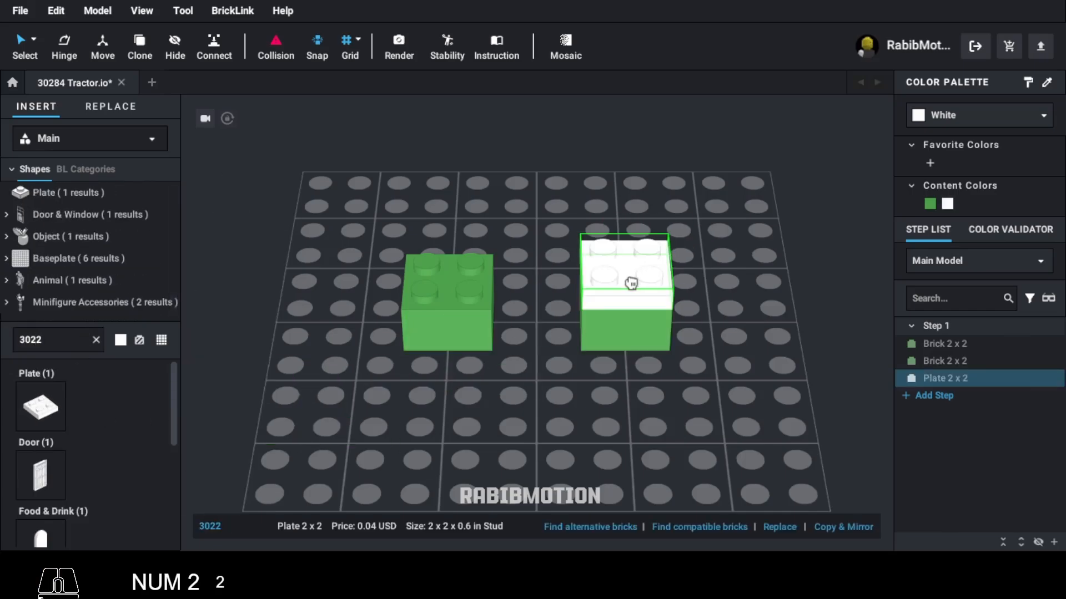
pyautogui.click(928, 204)
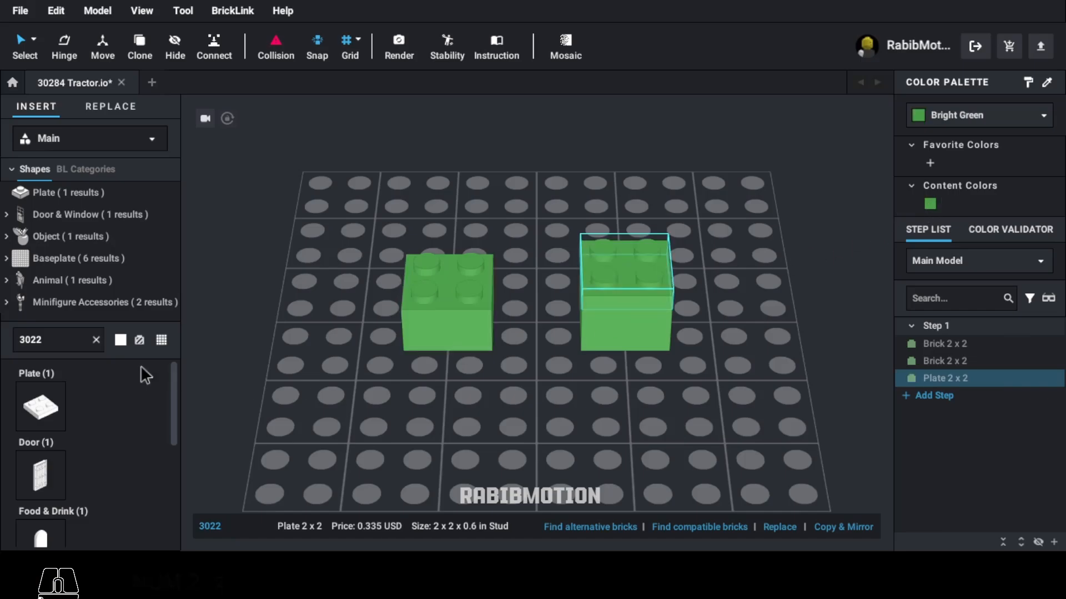
# Step: Place a wheels holder plate (4600) on the left green brick, rotated so its pins face the sides, and colour it Black
pyautogui.write('4600')
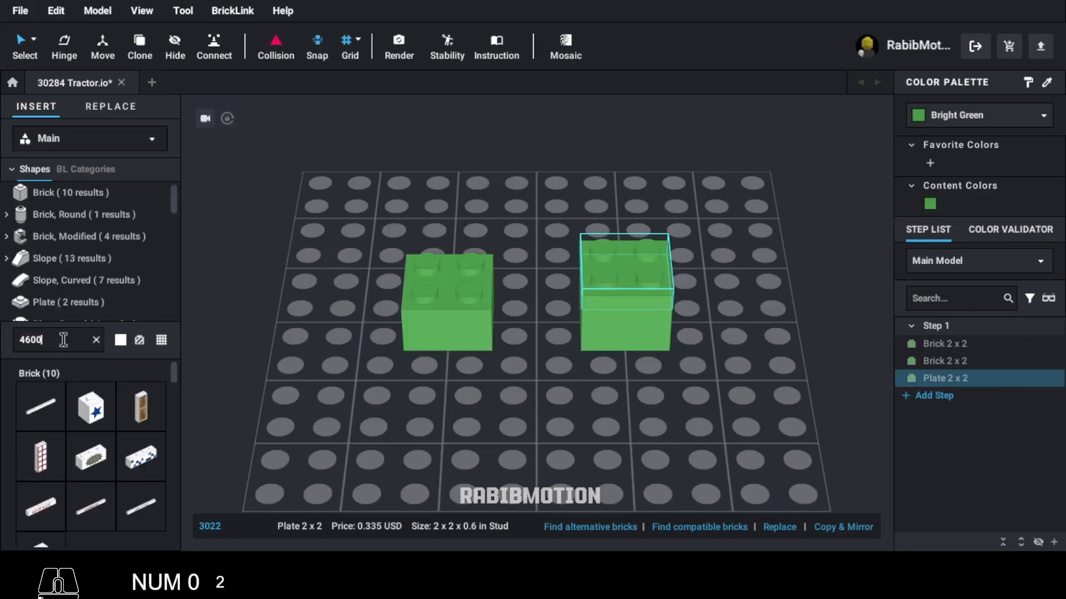
pyautogui.moveTo(42, 413); pyautogui.dragTo(445, 269)
pyautogui.press('Left')
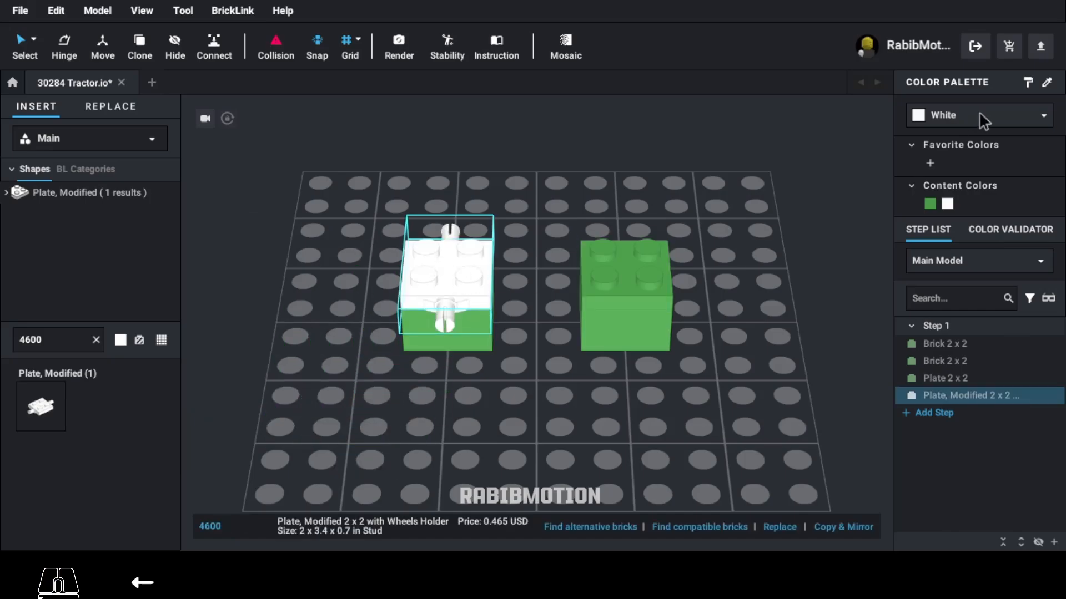
pyautogui.click(978, 115)
pyautogui.click(950, 174)
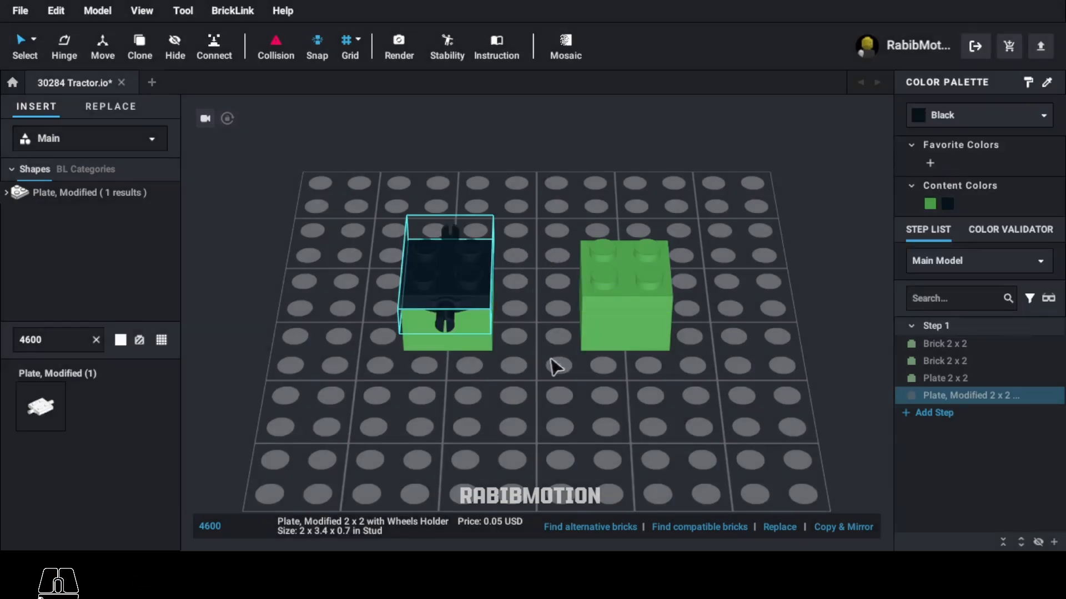
# Step: Clone the black wheels holder plate onto the top of the right green stack
pyautogui.press('c')
pyautogui.click(628, 274)
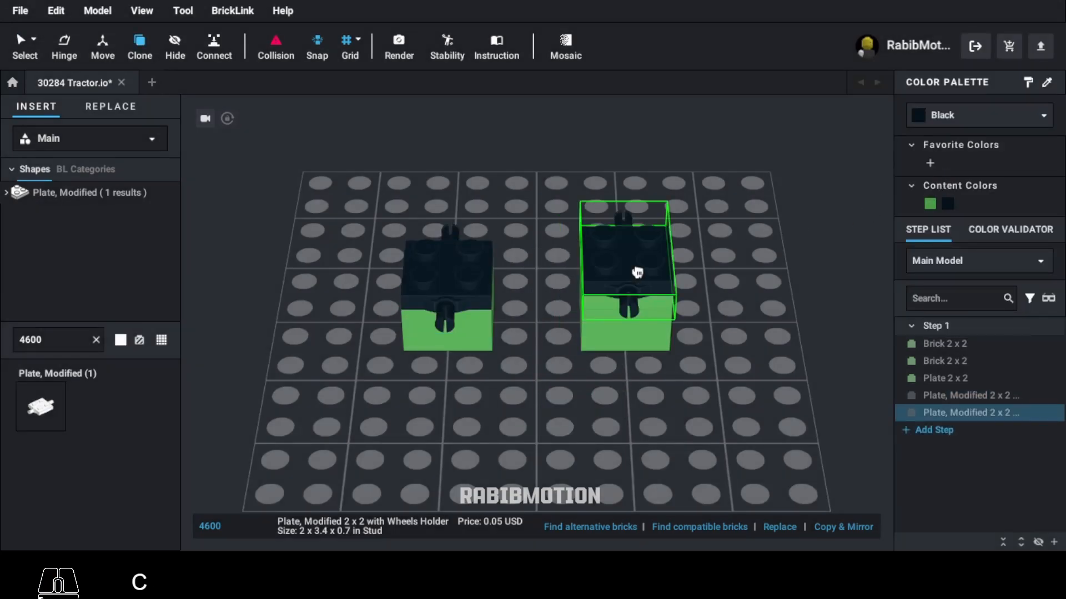
pyautogui.press('Escape')
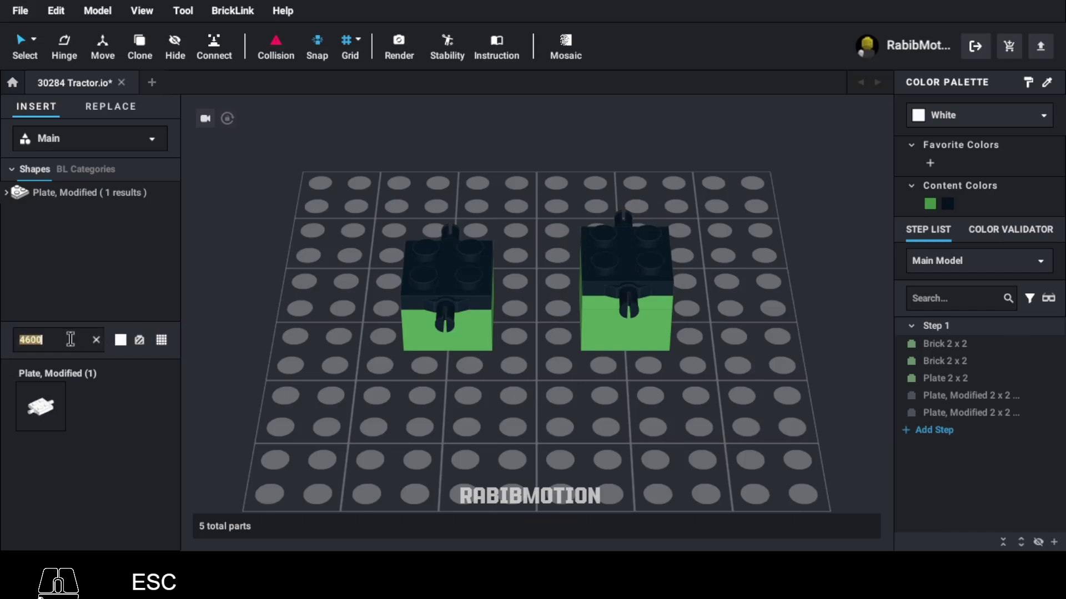
# Step: Search the part library for wheel 6014bc05, then broaden the search to 6014
pyautogui.write('6014')
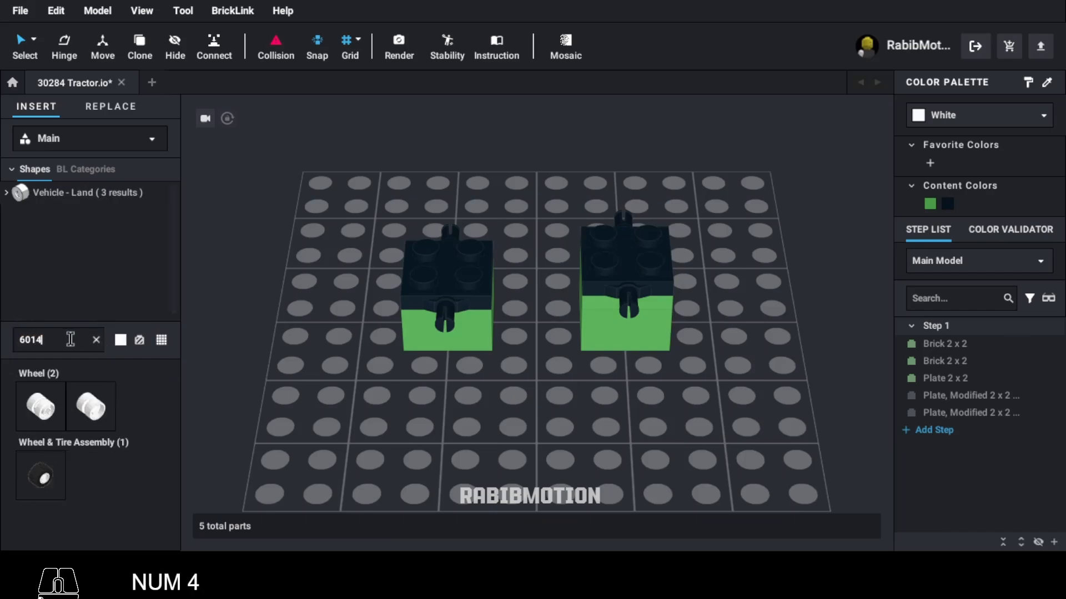
pyautogui.write('bc05')
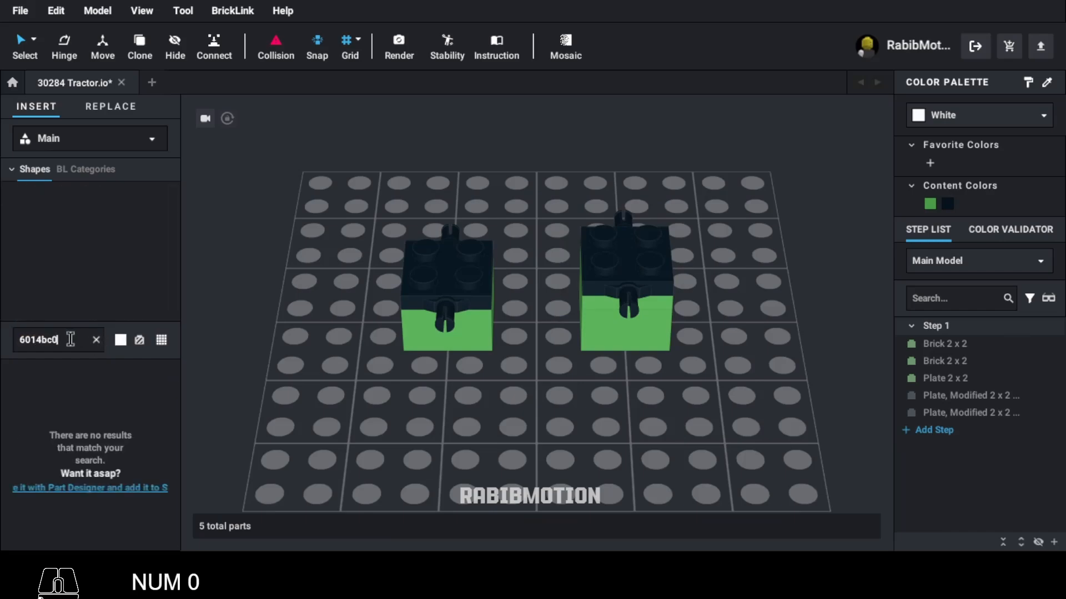
pyautogui.press('BackSpace')
pyautogui.press('BackSpace')
pyautogui.press('BackSpace')
pyautogui.press('BackSpace')
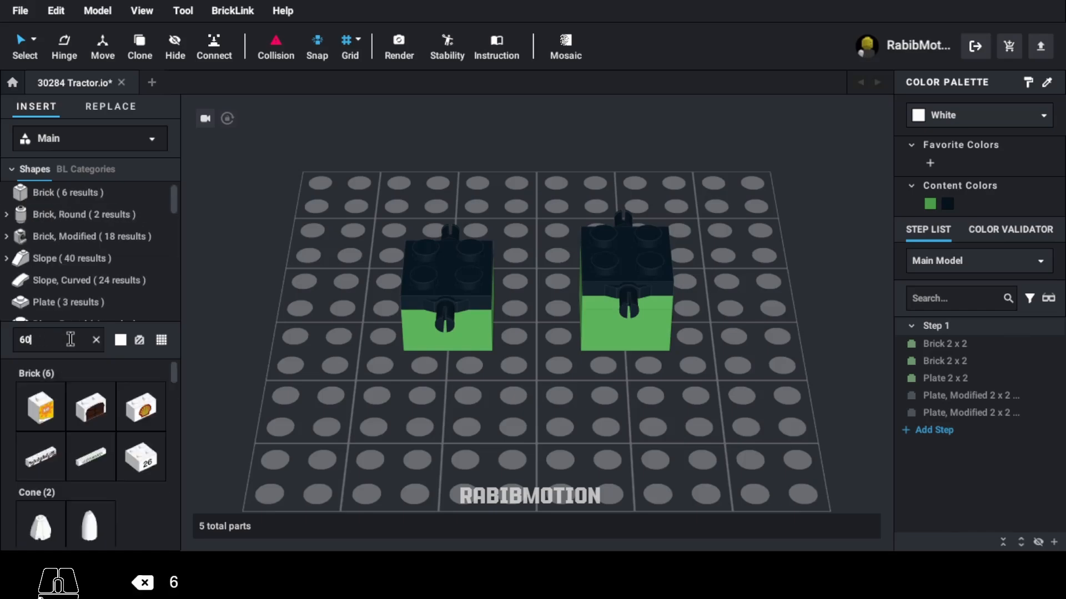
pyautogui.write('14')
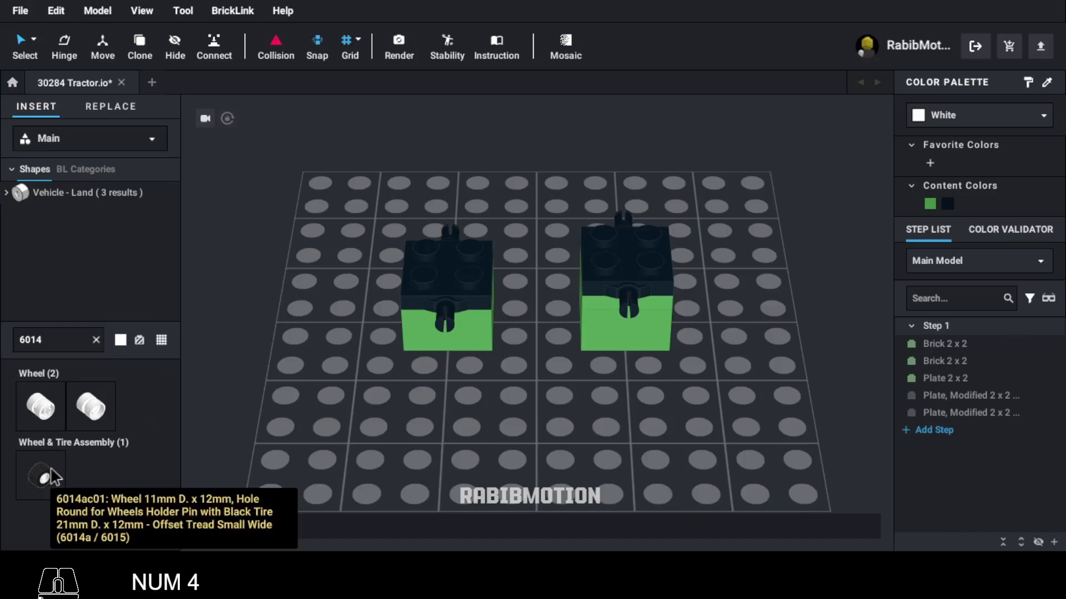
# Step: Attach wheel and tire assembly 6014ac01 to the near pin of the right stack and colour it Light Bluish Gray
pyautogui.moveTo(54, 476); pyautogui.dragTo(638, 325)
pyautogui.click(961, 114)
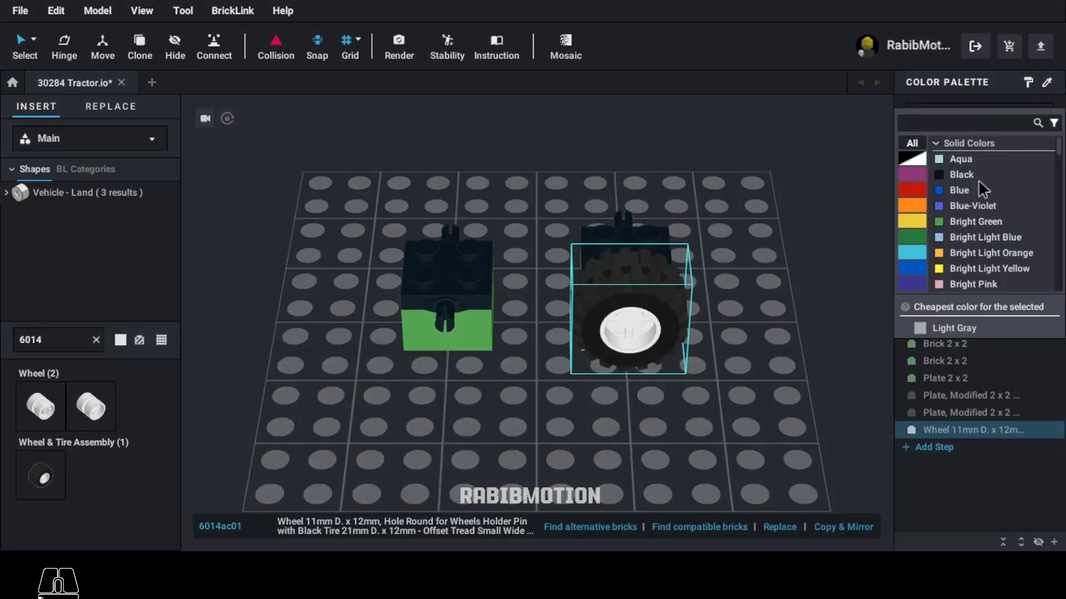
pyautogui.click(907, 160)
pyautogui.click(966, 221)
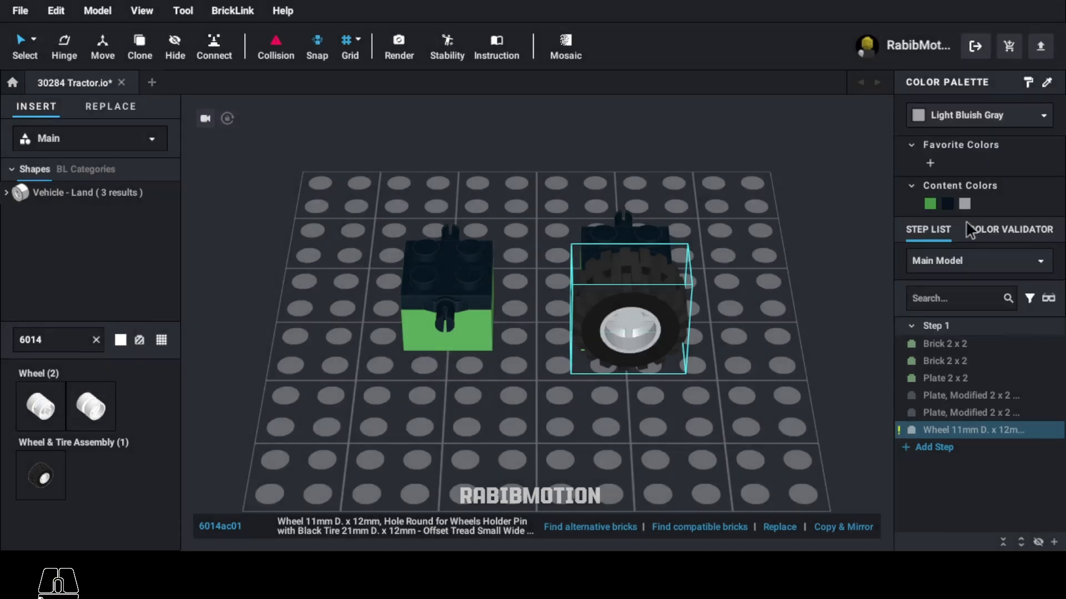
# Step: Clone the large wheel, turn it around and attach it to the opposite pin of the same wheels holder
pyautogui.moveTo(785, 243); pyautogui.dragTo(692, 255, button='right')
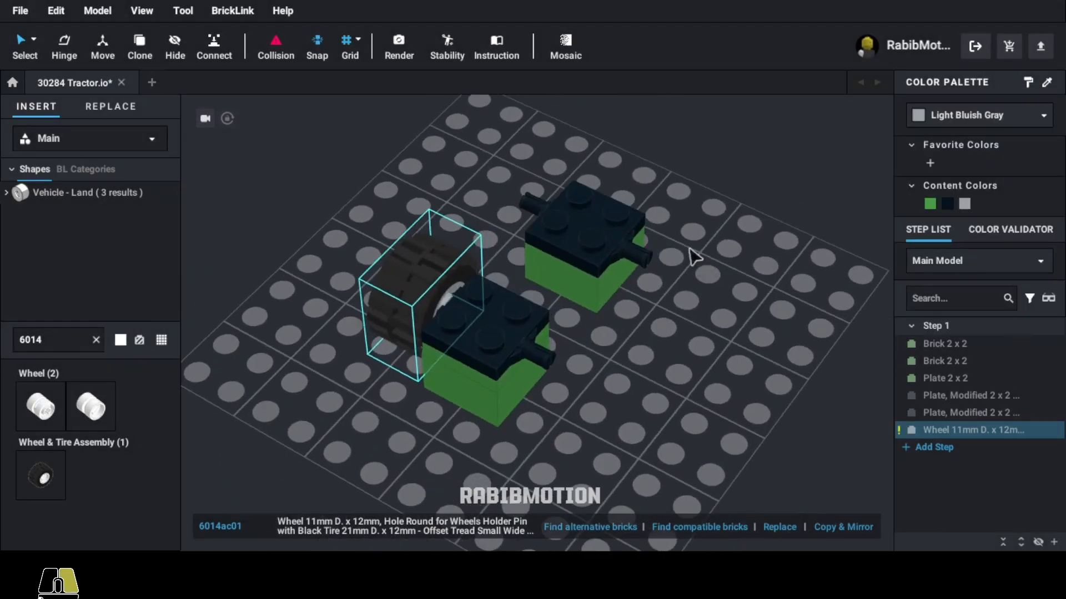
pyautogui.press('c')
pyautogui.press('Right')
pyautogui.press('Right')
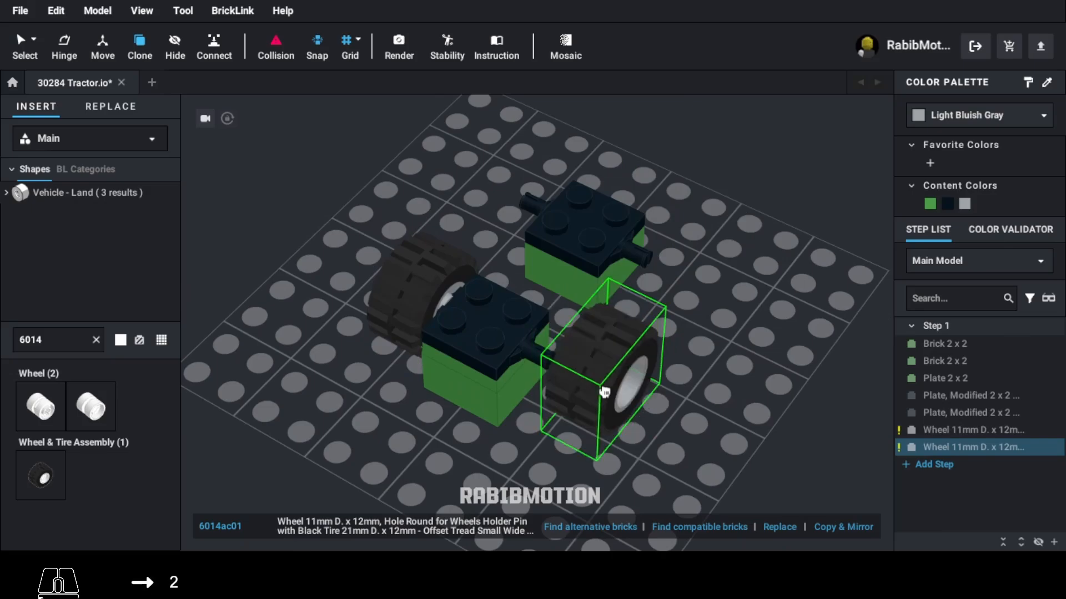
pyautogui.click(572, 386)
pyautogui.press('Escape')
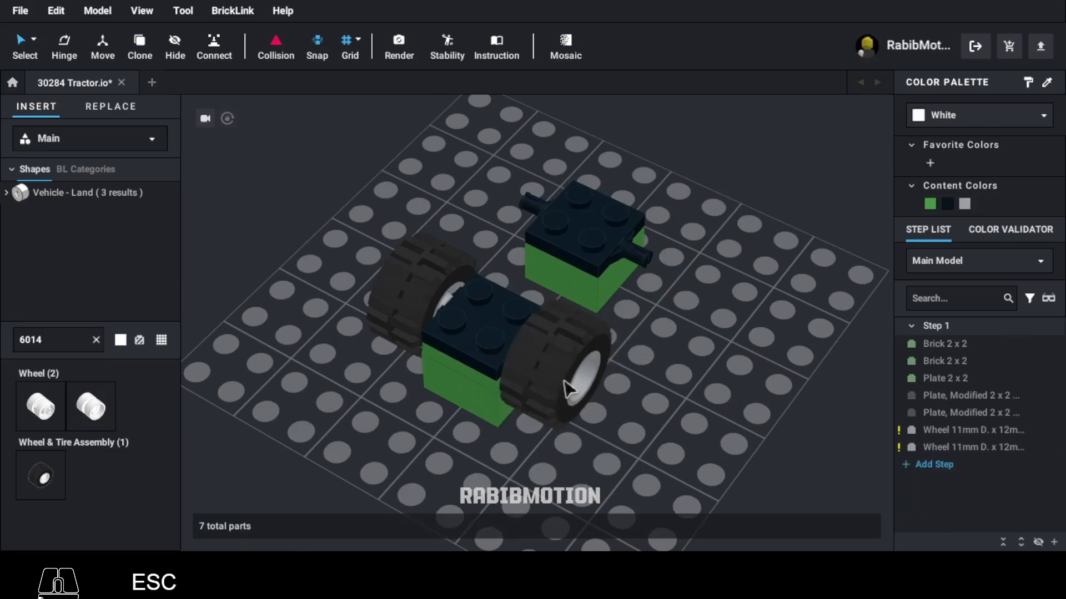
# Step: Find part 4624c02, attach this small wheel to the near pin of the left stack and colour it Light Bluish Gray
pyautogui.moveTo(484, 465); pyautogui.dragTo(296, 472, button='right')
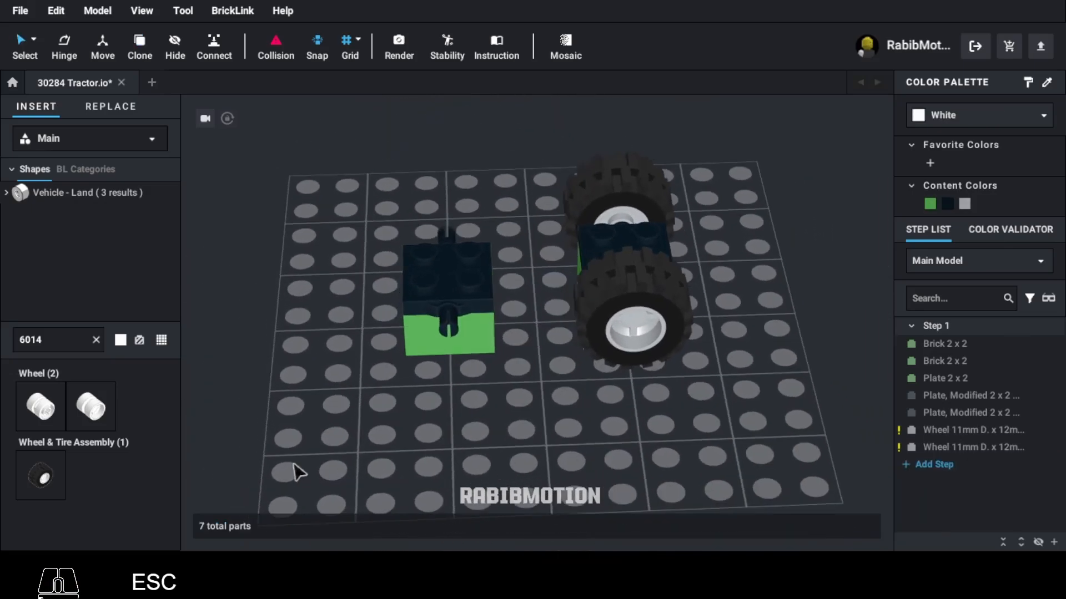
pyautogui.write('46')
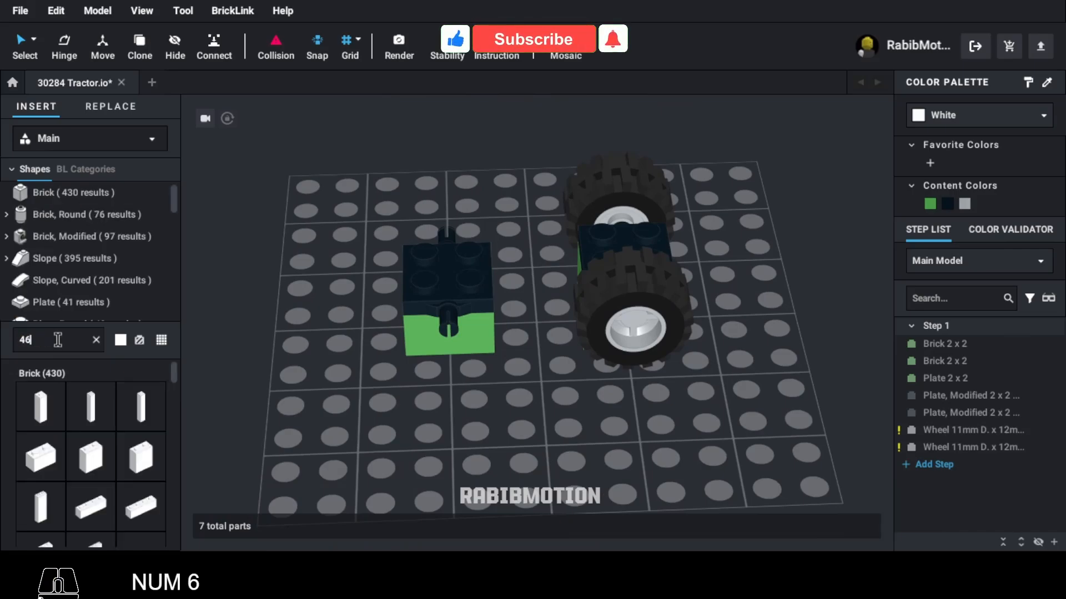
pyautogui.write('24')
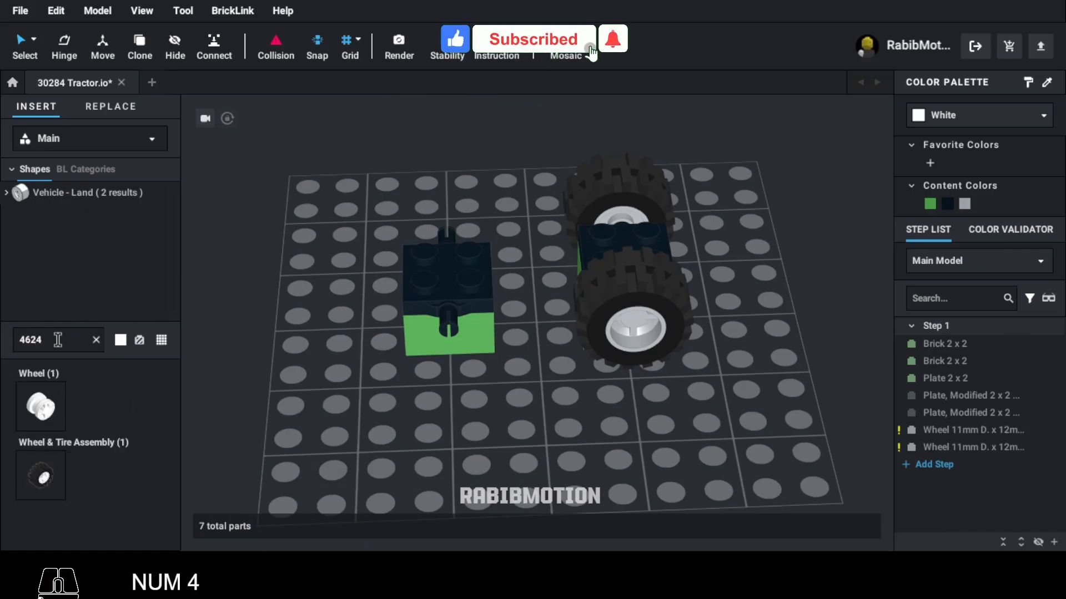
pyautogui.write('c06')
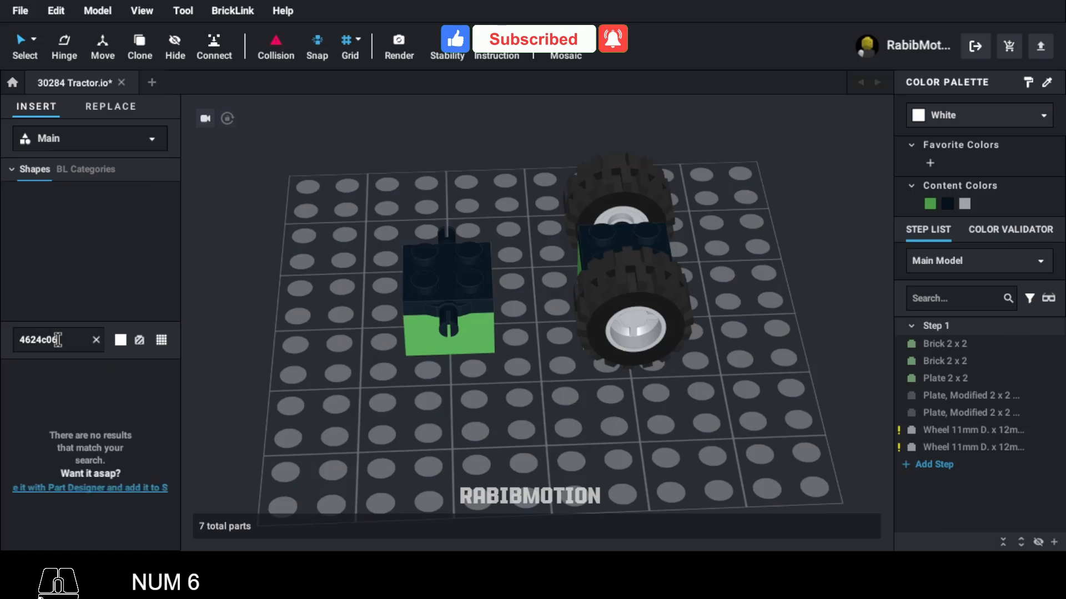
pyautogui.press('BackSpace')
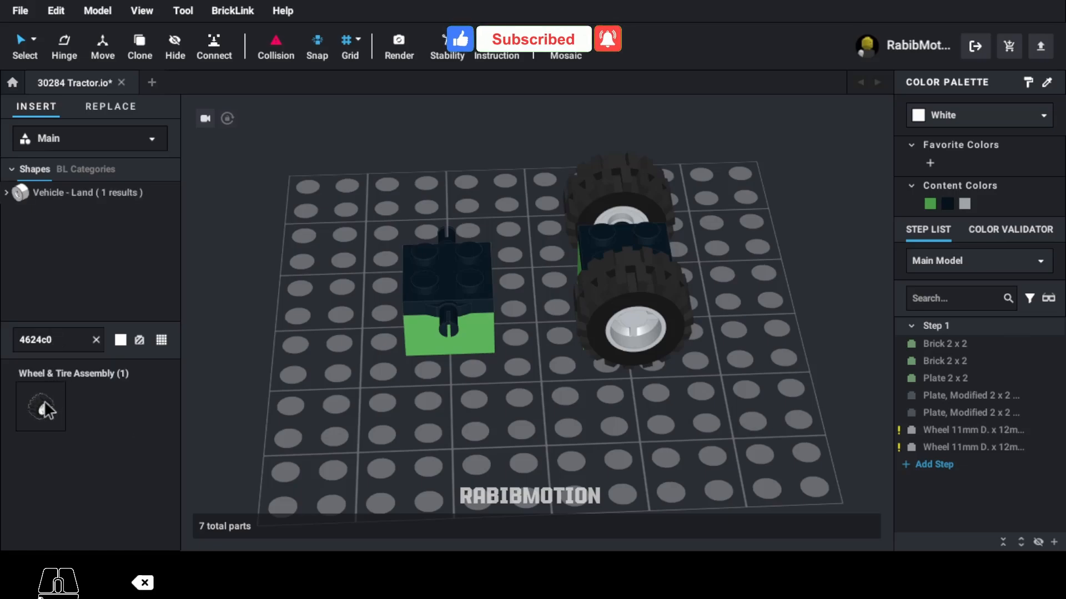
pyautogui.moveTo(42, 405); pyautogui.dragTo(450, 345)
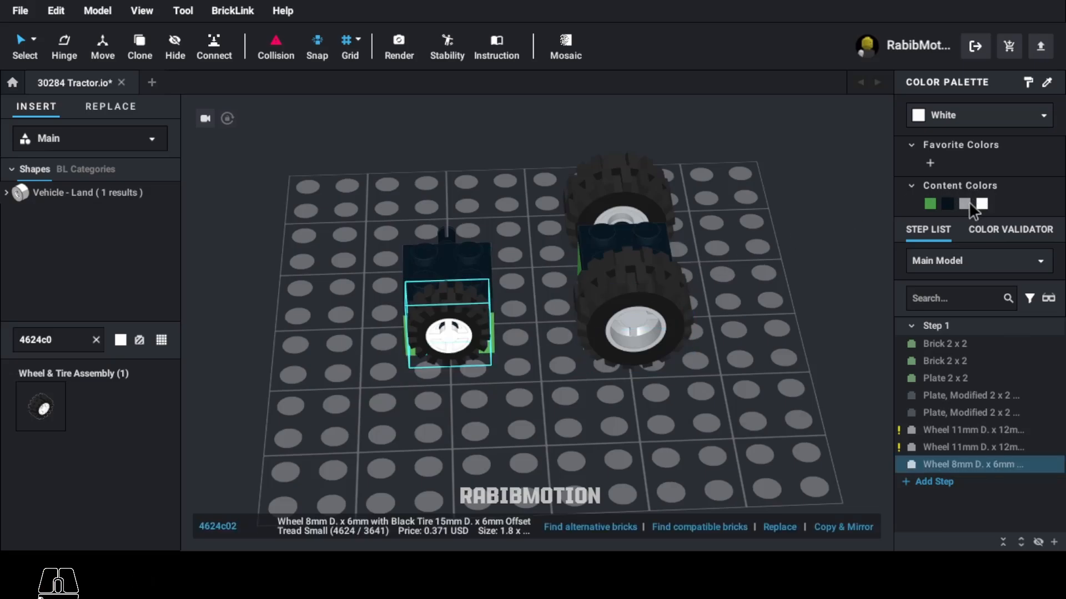
pyautogui.click(965, 204)
# Step: Clone the small wheel, turn it around and attach it to the opposite pin of its wheels holder
pyautogui.moveTo(580, 413)
pyautogui.mouseDown(button='right')
pyautogui.moveTo(477, 421)
pyautogui.moveTo(518, 409)
pyautogui.mouseUp(button='right')
pyautogui.press('c')
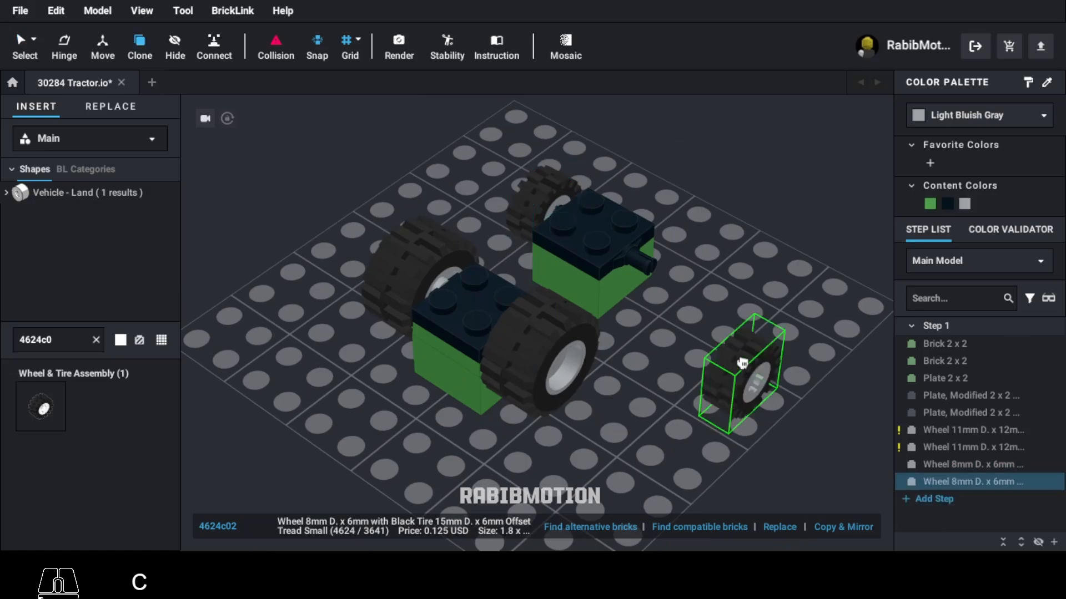
pyautogui.press('Right')
pyautogui.press('Right')
pyautogui.click(649, 258)
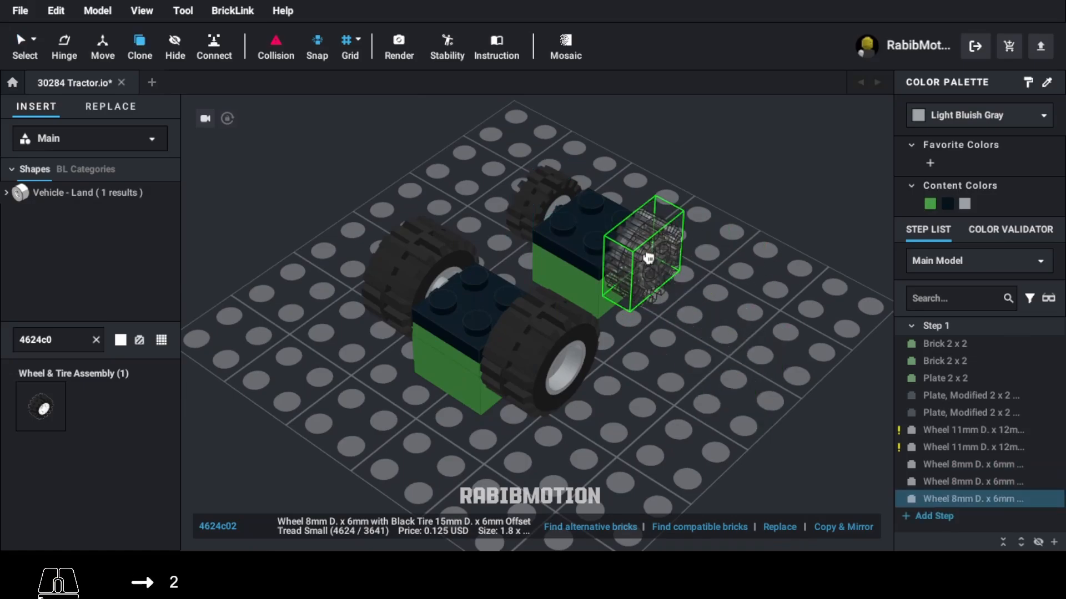
pyautogui.press('Escape')
# Step: Place a 2 x 3 plate (3021) between the two axles, on the small-wheel holder's inner studs, and colour it Red
pyautogui.moveTo(659, 399)
pyautogui.mouseDown(button='right')
pyautogui.moveTo(790, 383)
pyautogui.moveTo(698, 383)
pyautogui.mouseUp(button='right')
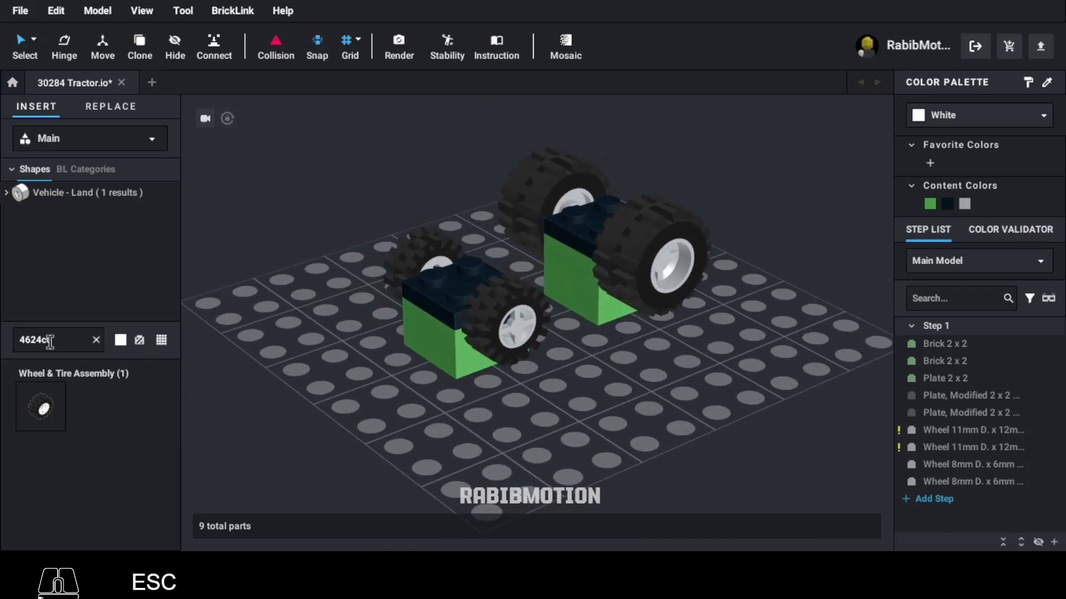
pyautogui.doubleClick(74, 342)
pyautogui.write('3021')
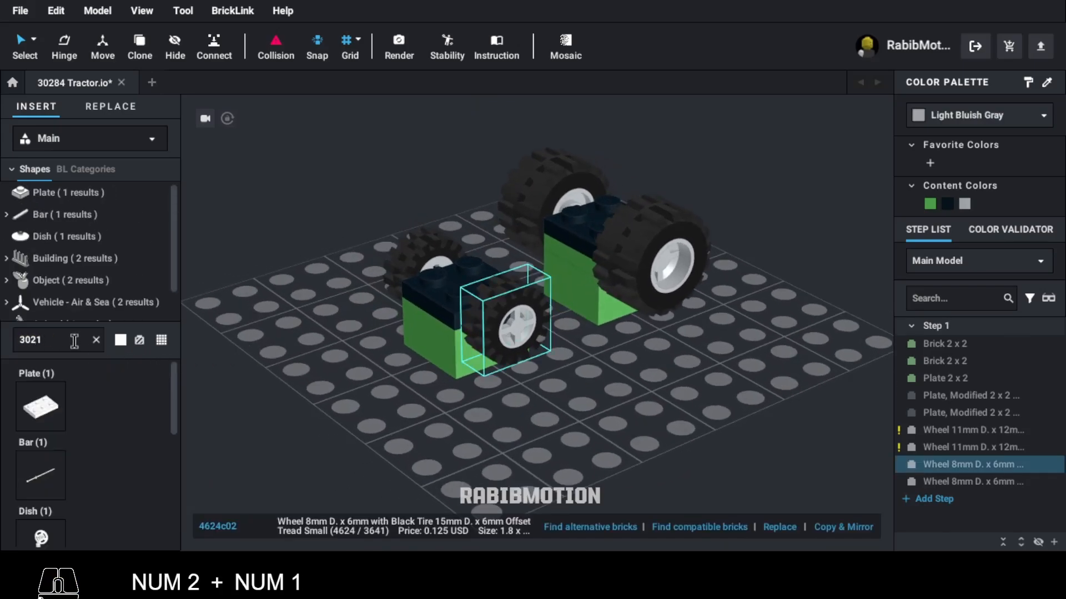
pyautogui.moveTo(59, 398); pyautogui.dragTo(527, 241)
pyautogui.click(1000, 114)
pyautogui.write('red')
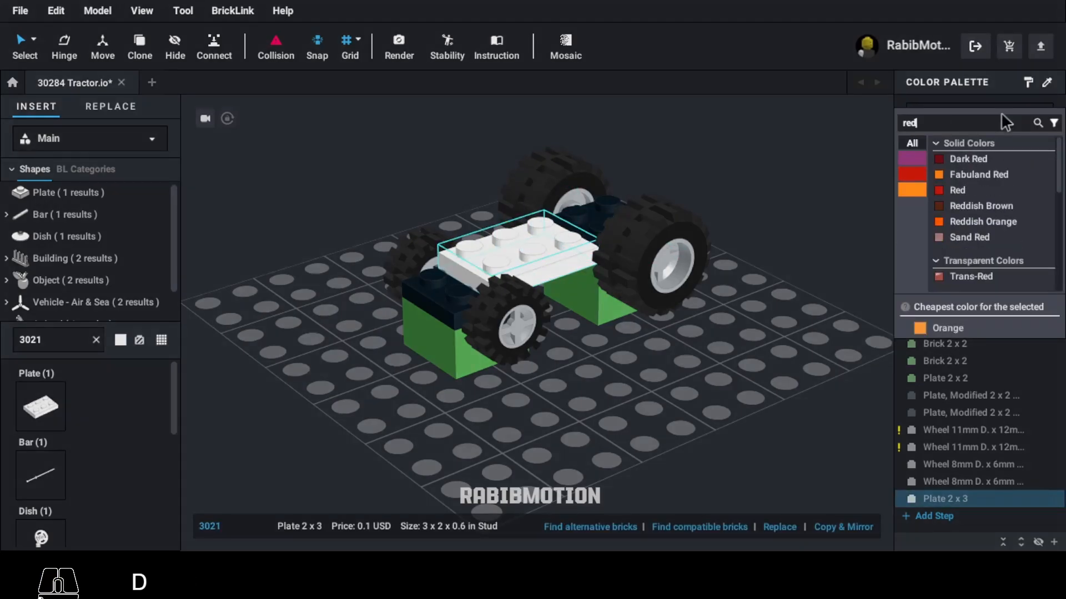
pyautogui.click(960, 190)
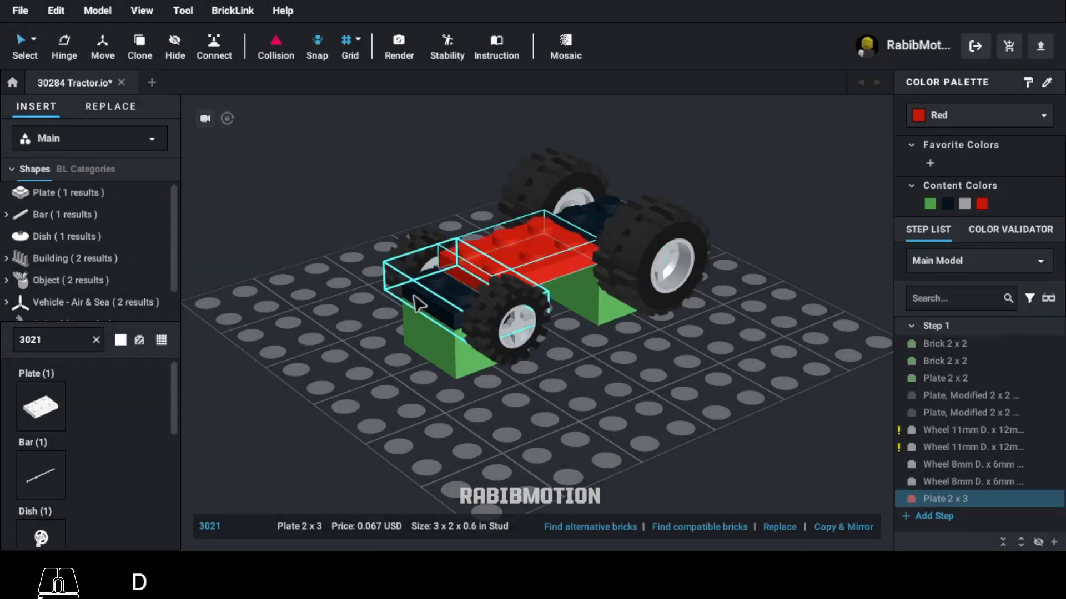
# Step: Mount an inverted 1 x 2 - 2 x 2 bracket (99207) facing forward on the small-wheel axle plate and colour it Red
pyautogui.write('99207')
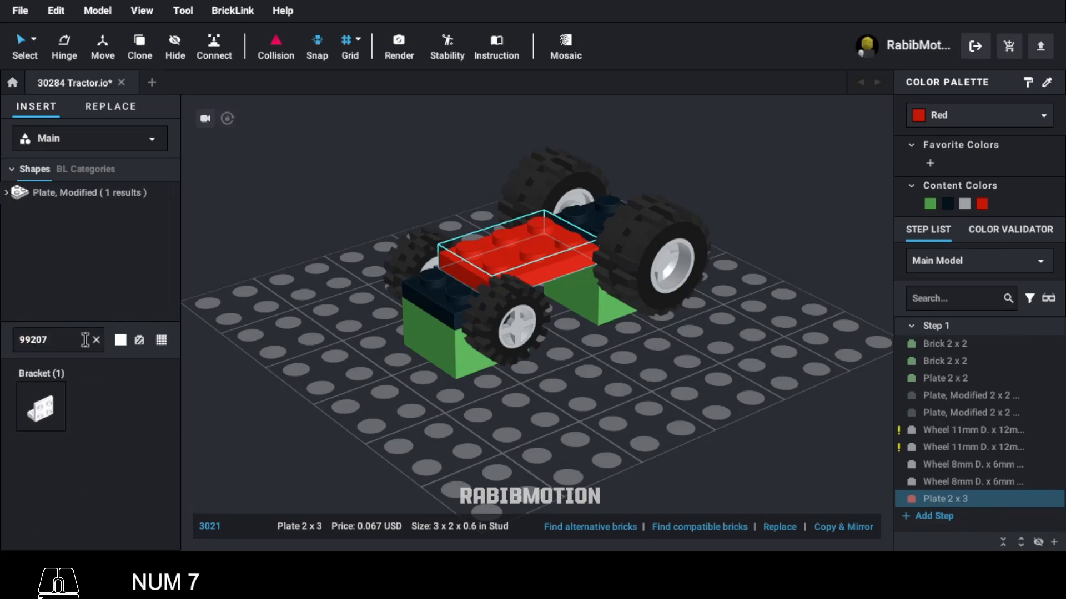
pyautogui.click(33, 424)
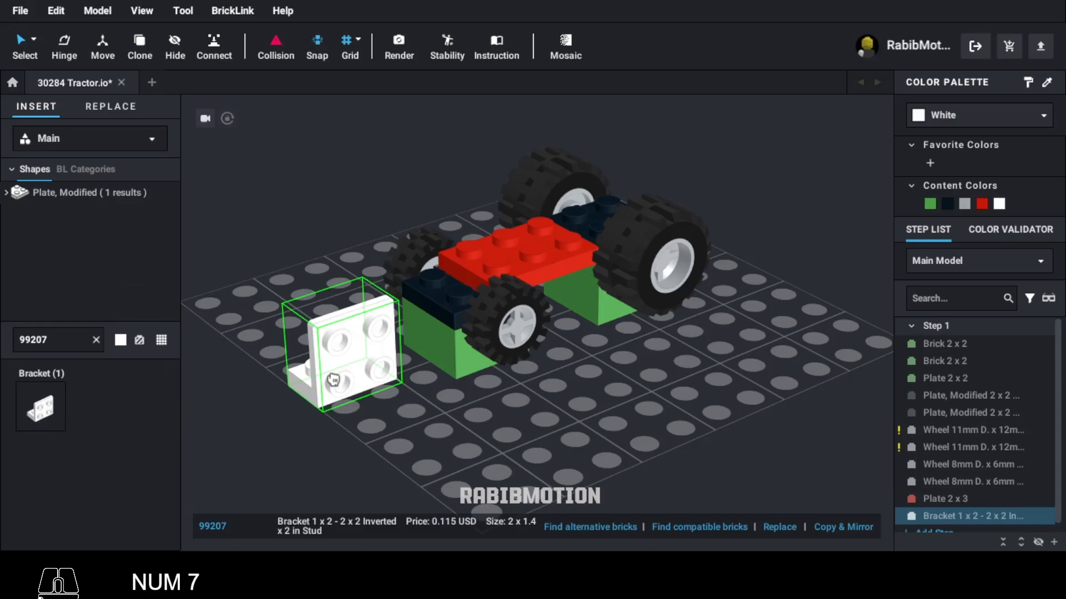
pyautogui.press('Right')
pyautogui.click(460, 280)
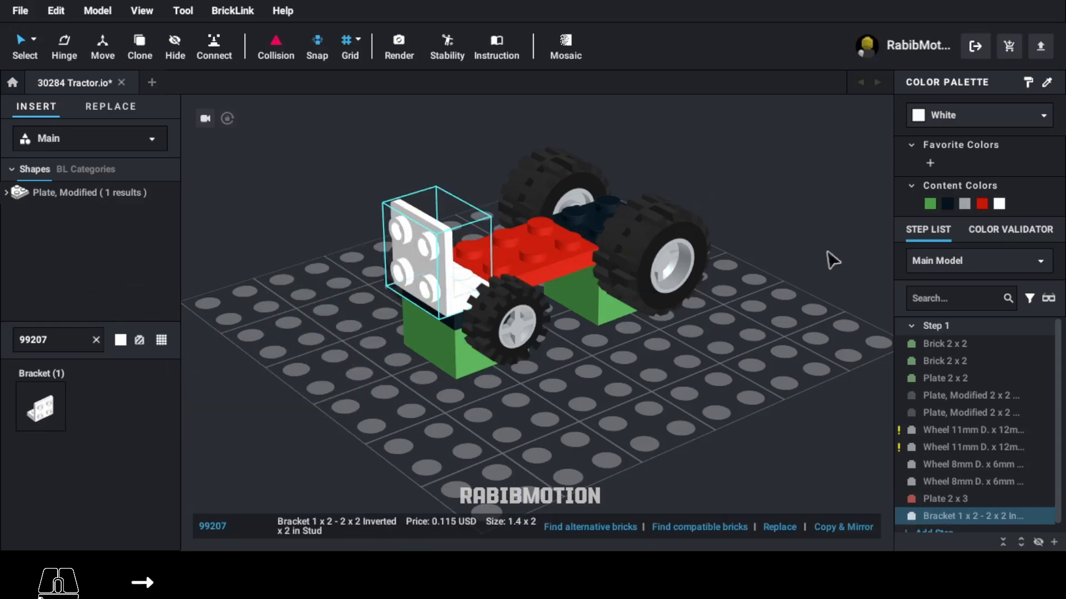
pyautogui.click(982, 204)
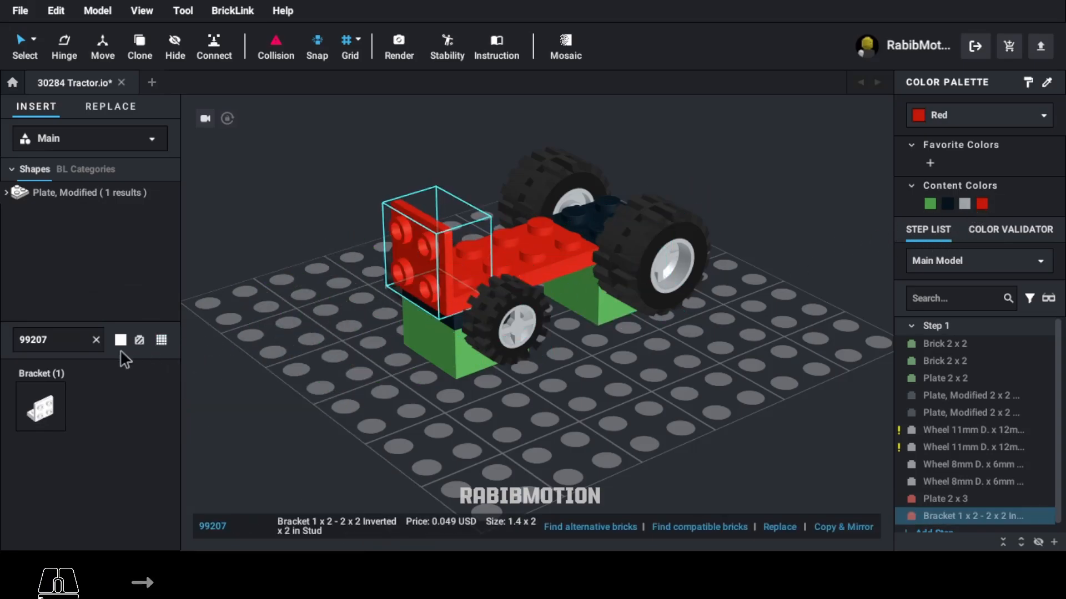
# Step: Place a 2 x 6 plate (3795) lengthwise over the chassis behind the red bracket
pyautogui.doubleClick(89, 345)
pyautogui.write('3795')
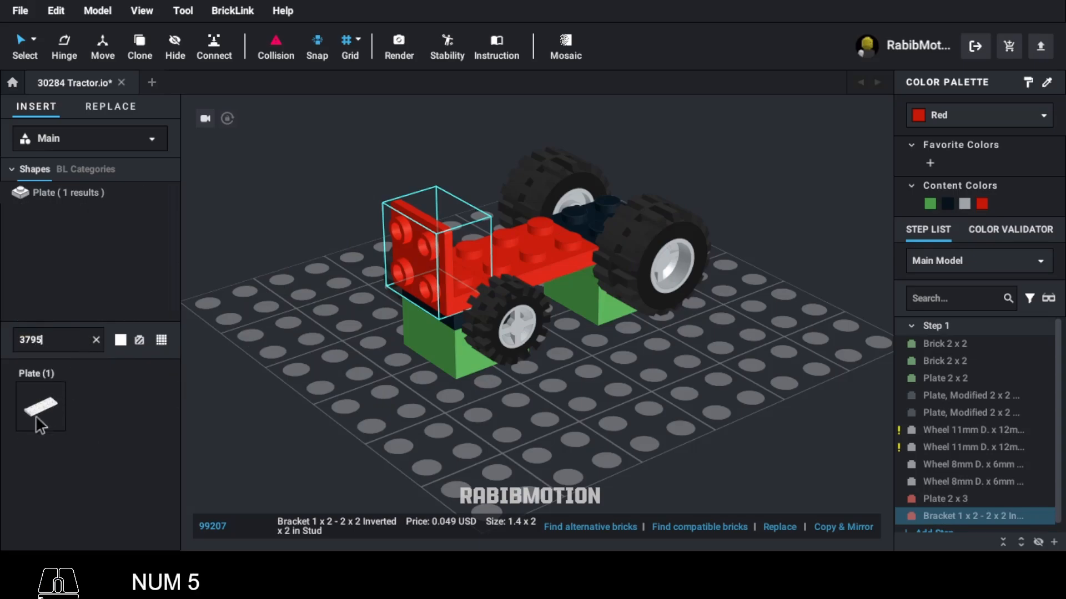
pyautogui.moveTo(36, 416); pyautogui.dragTo(537, 225)
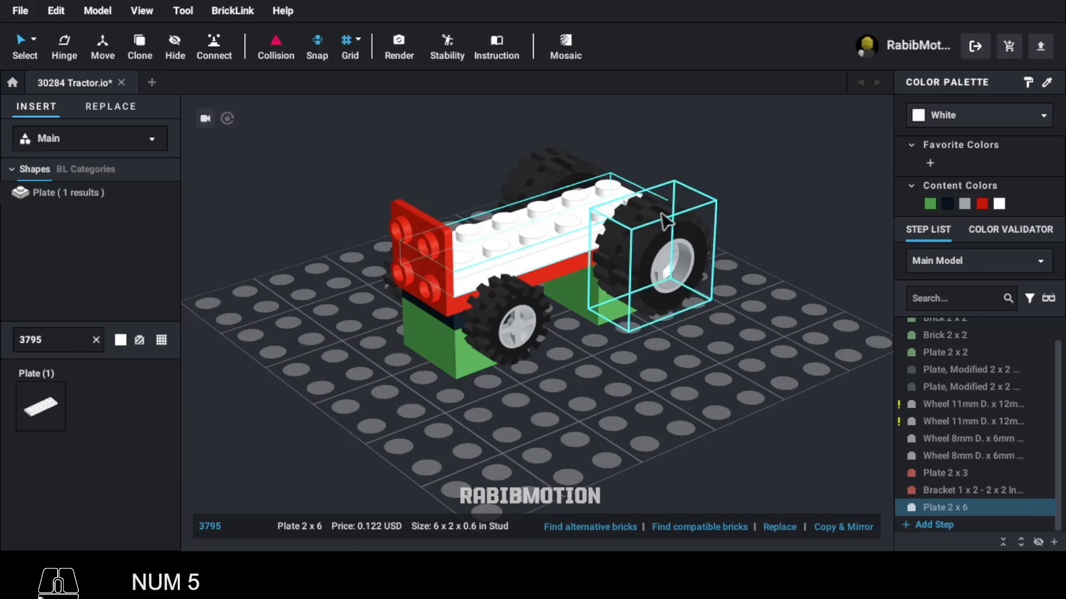
# Step: Colour the 2 x 6 plate Black, then place a 1 x 1 headlight brick (4070) behind the red bracket, studs facing outward, and colour it Blue
pyautogui.click(949, 205)
pyautogui.moveTo(608, 358); pyautogui.dragTo(613, 366, button='right')
pyautogui.write('4070')
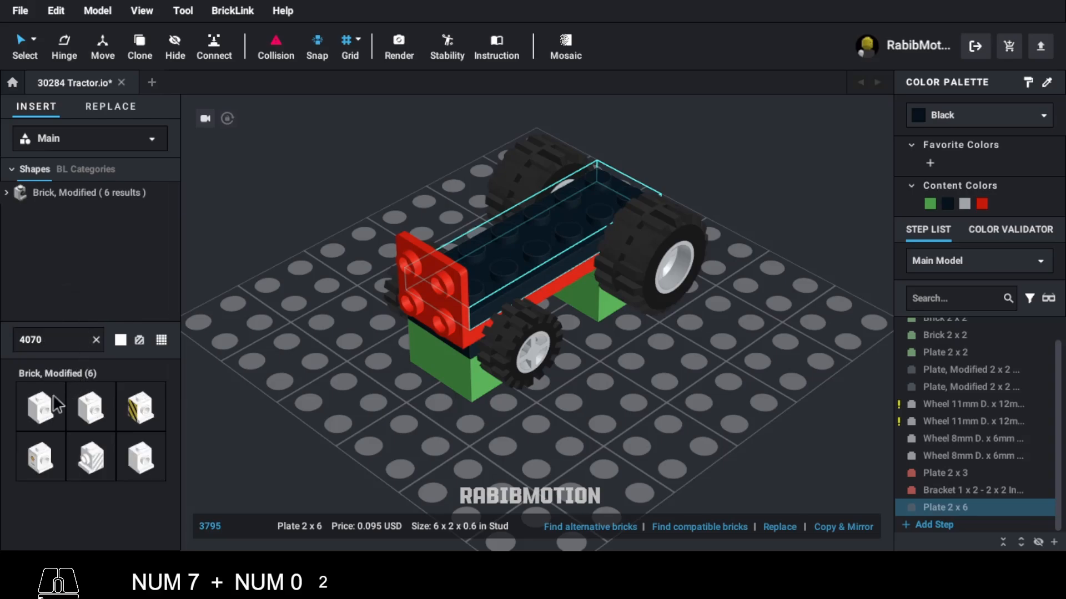
pyautogui.moveTo(35, 421); pyautogui.dragTo(475, 258)
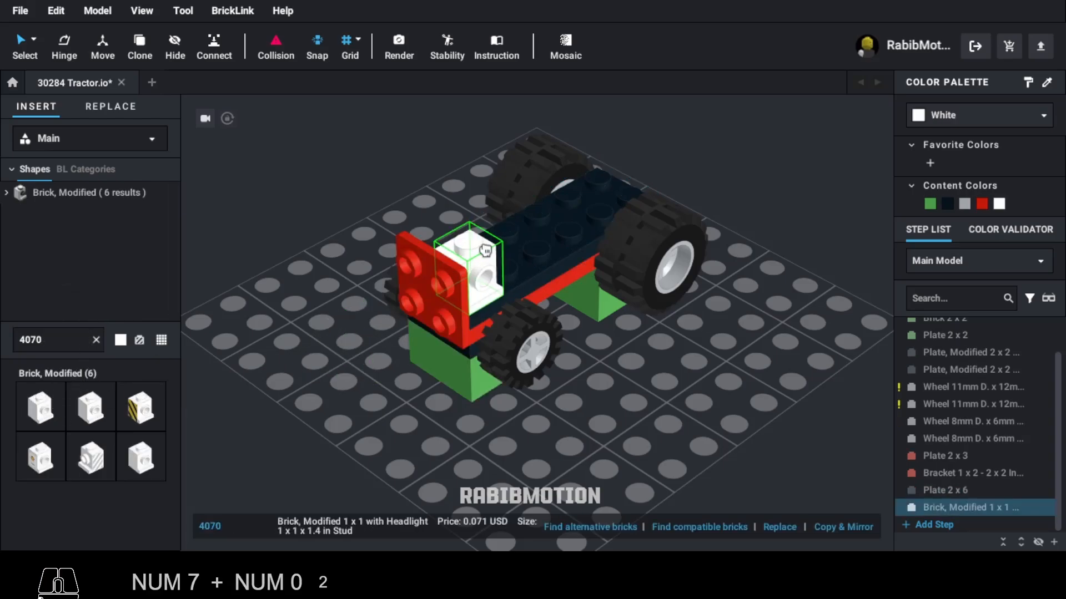
pyautogui.click(1027, 115)
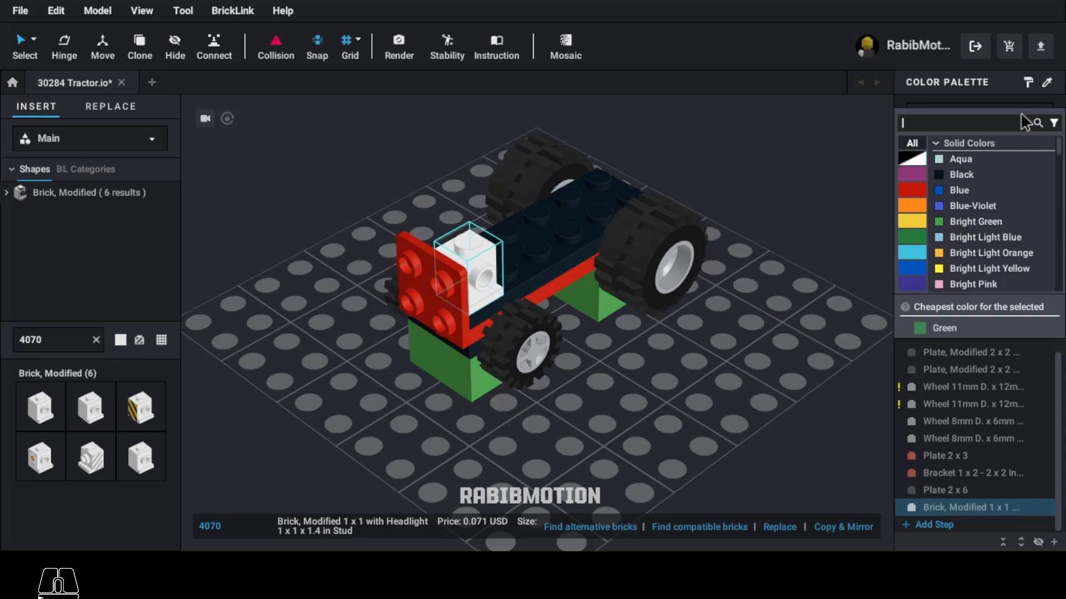
pyautogui.click(958, 190)
# Step: Copy and mirror the blue headlight brick onto the stud behind it, then copy and mirror the pair to the chassis's opposite side
pyautogui.moveTo(820, 455); pyautogui.dragTo(788, 452, button='right')
pyautogui.click(852, 528)
pyautogui.moveTo(795, 386); pyautogui.dragTo(718, 402, button='right')
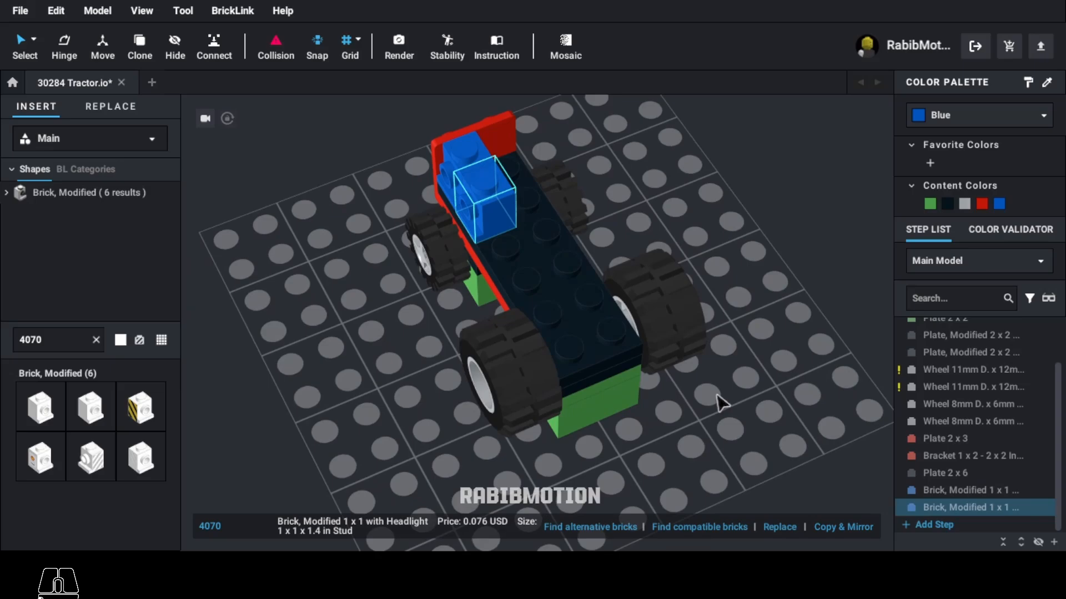
pyautogui.keyDown('ctrl'); pyautogui.click(476, 161); pyautogui.keyUp('ctrl')
pyautogui.moveTo(872, 364); pyautogui.dragTo(857, 374, button='right')
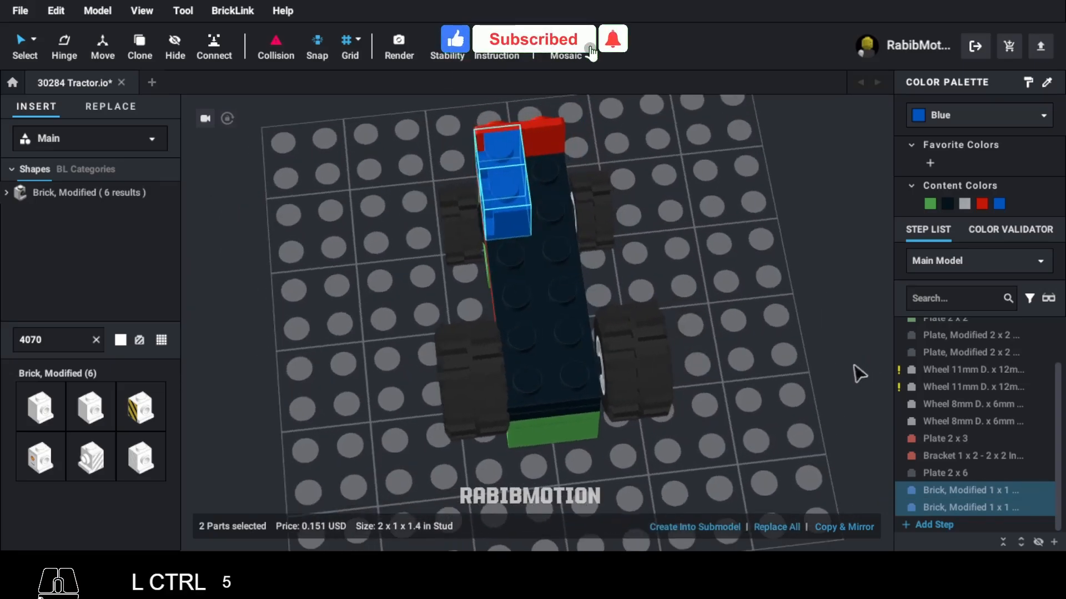
pyautogui.click(864, 527)
pyautogui.moveTo(797, 476); pyautogui.dragTo(876, 466, button='right')
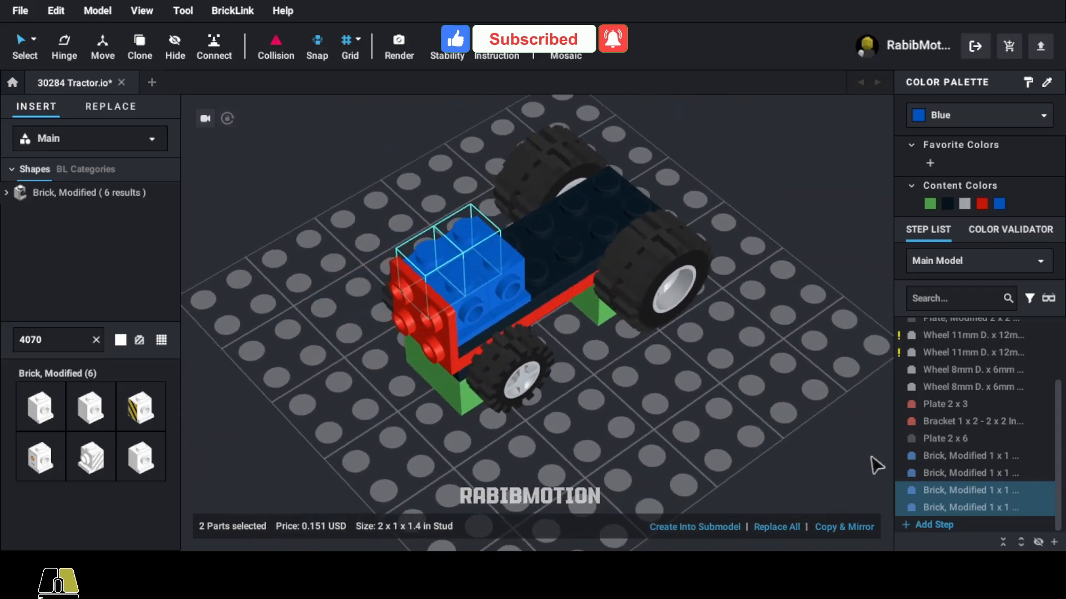
# Step: Place a 2 x 3 plate (3021) on the black plate directly behind the headlight bricks and colour it Blue
pyautogui.doubleClick(80, 340)
pyautogui.write('3021')
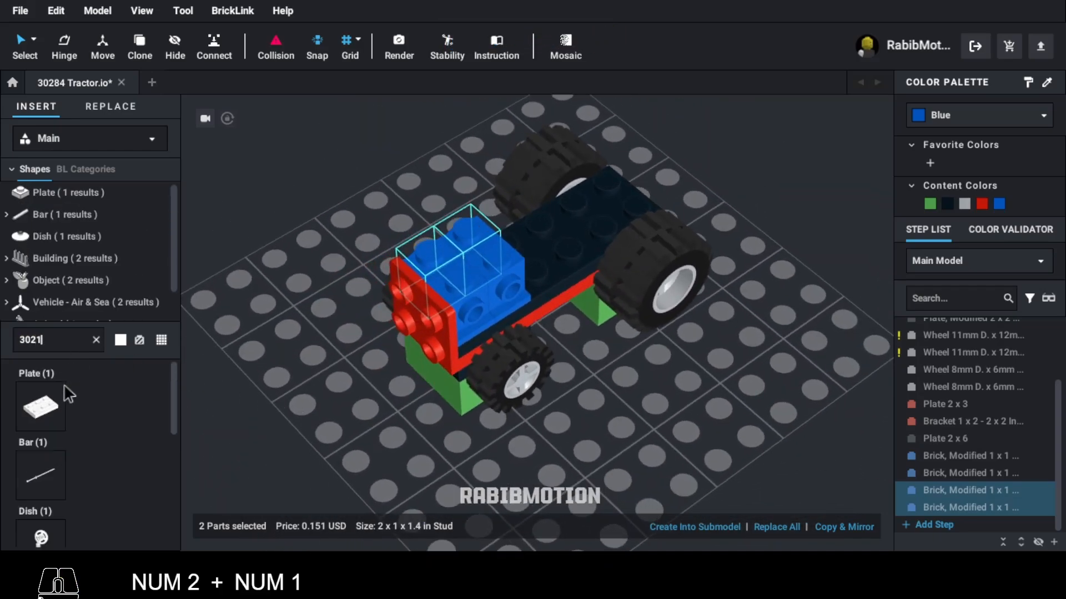
pyautogui.moveTo(48, 401); pyautogui.dragTo(549, 239)
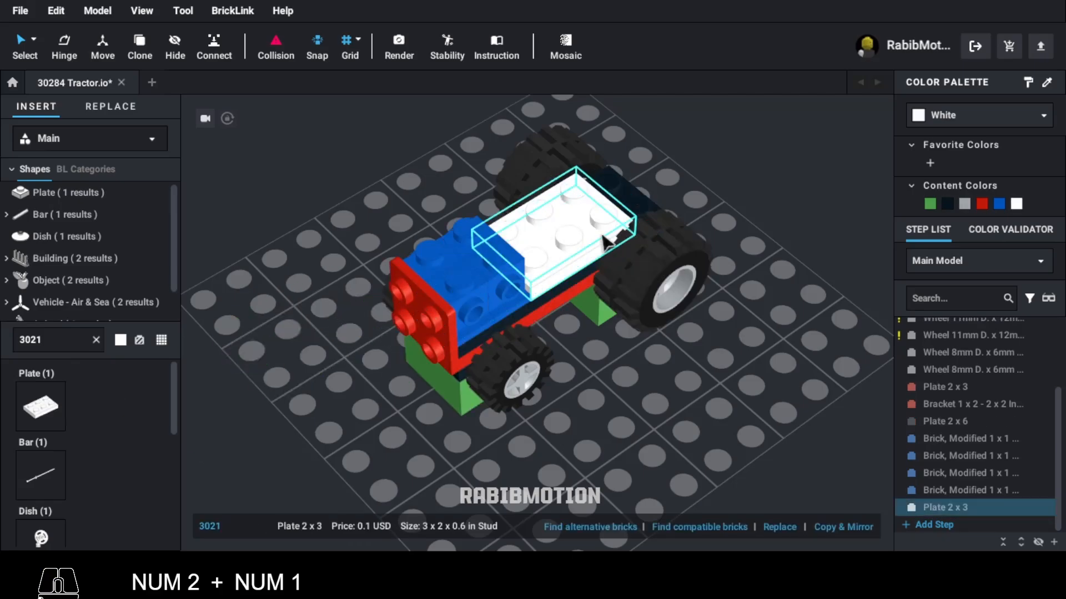
pyautogui.click(999, 204)
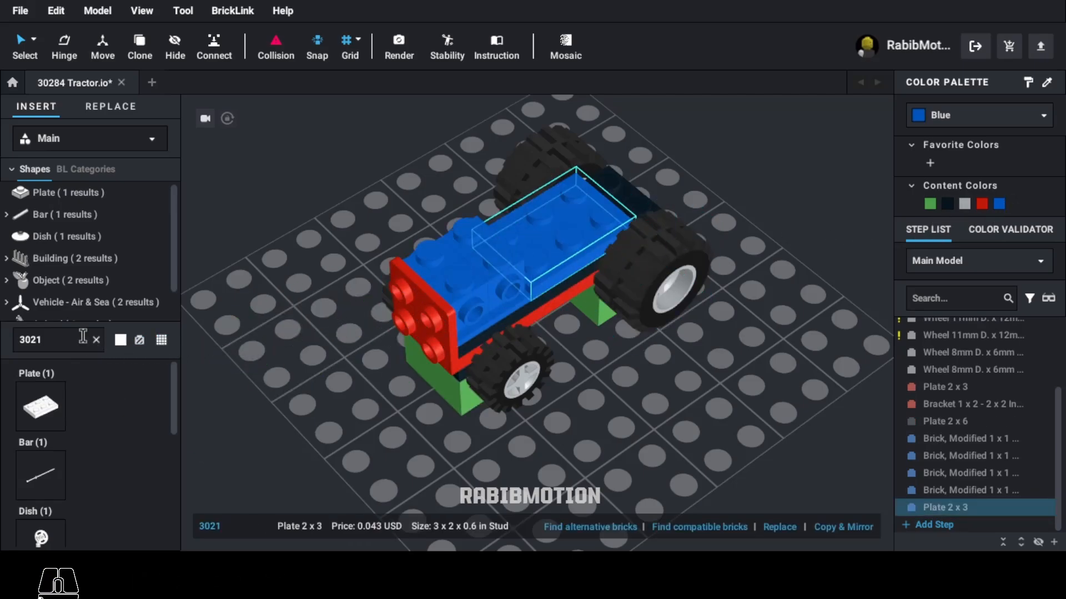
# Step: Place a 1 x 2 plate with bar handle (48336) at the chassis's rear end, handle facing backward, and colour it Light Bluish Gray
pyautogui.write('48336')
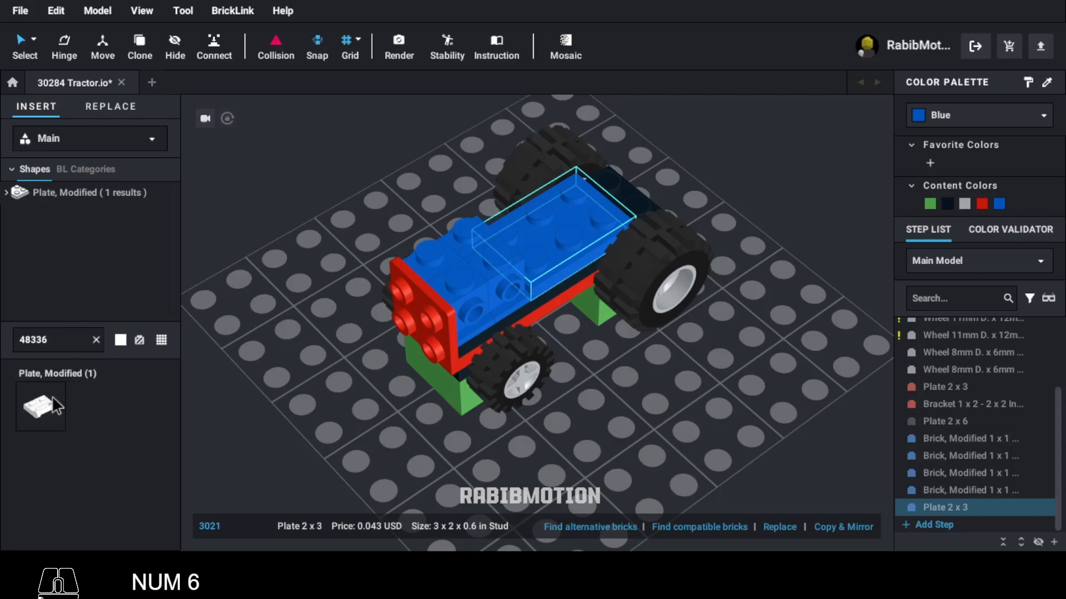
pyautogui.moveTo(52, 395); pyautogui.dragTo(629, 187)
pyautogui.press('Left')
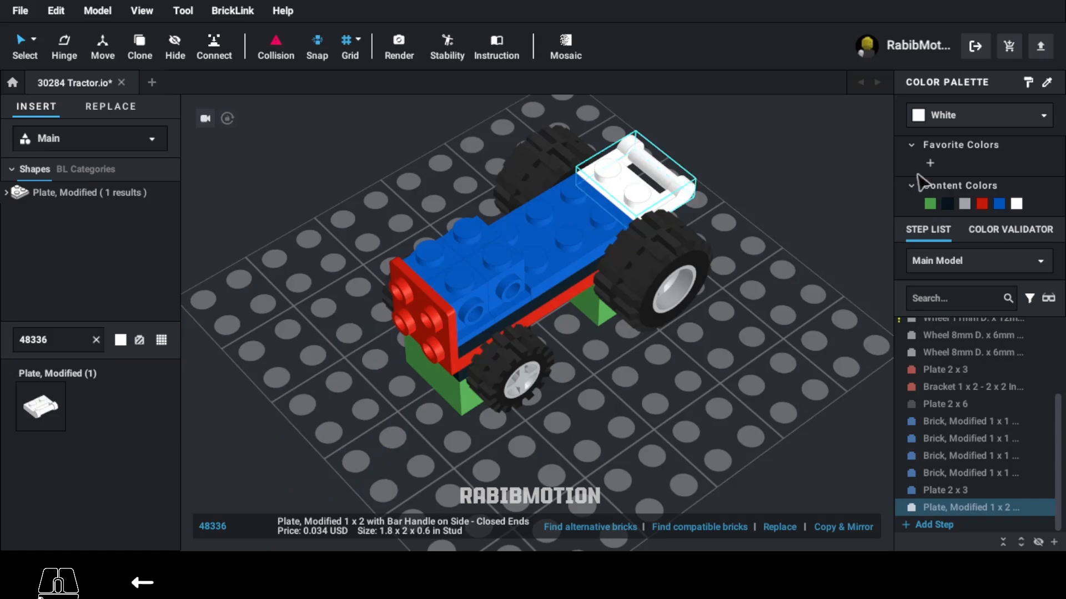
pyautogui.click(965, 204)
# Step: Mount a 2 x 4 mudguard with headlights overhang (44674) crosswise over the rear wheels and colour it Blue
pyautogui.doubleClick(69, 339)
pyautogui.write('44')
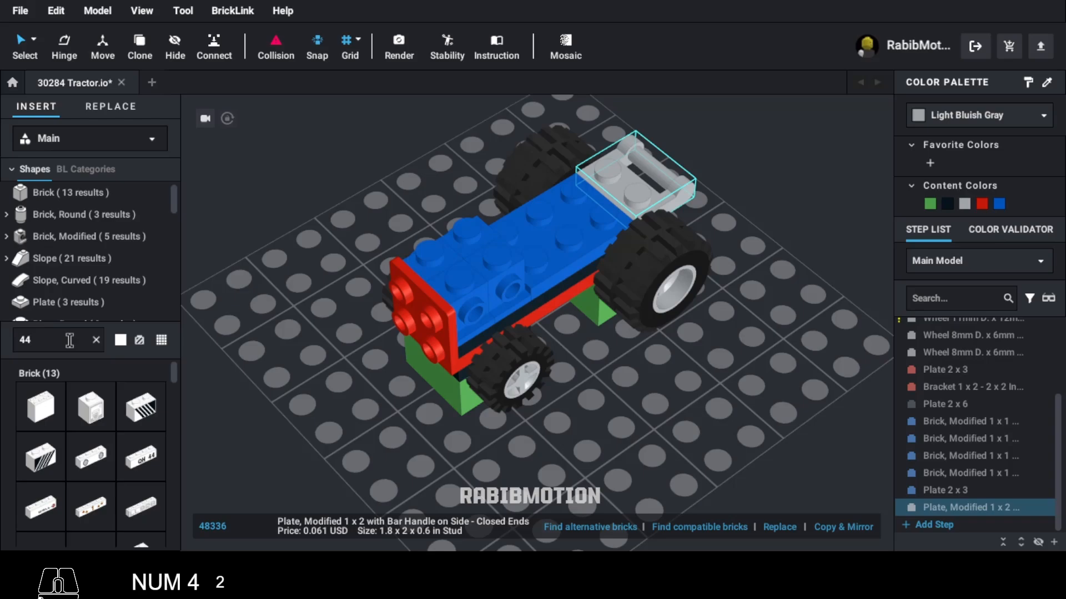
pyautogui.write('674')
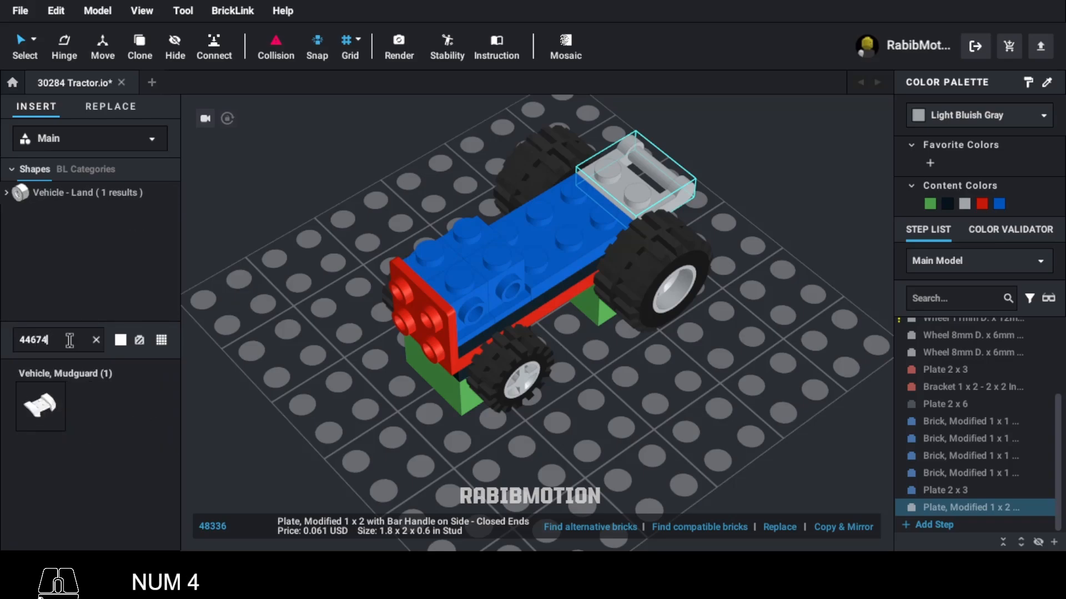
pyautogui.click(55, 396)
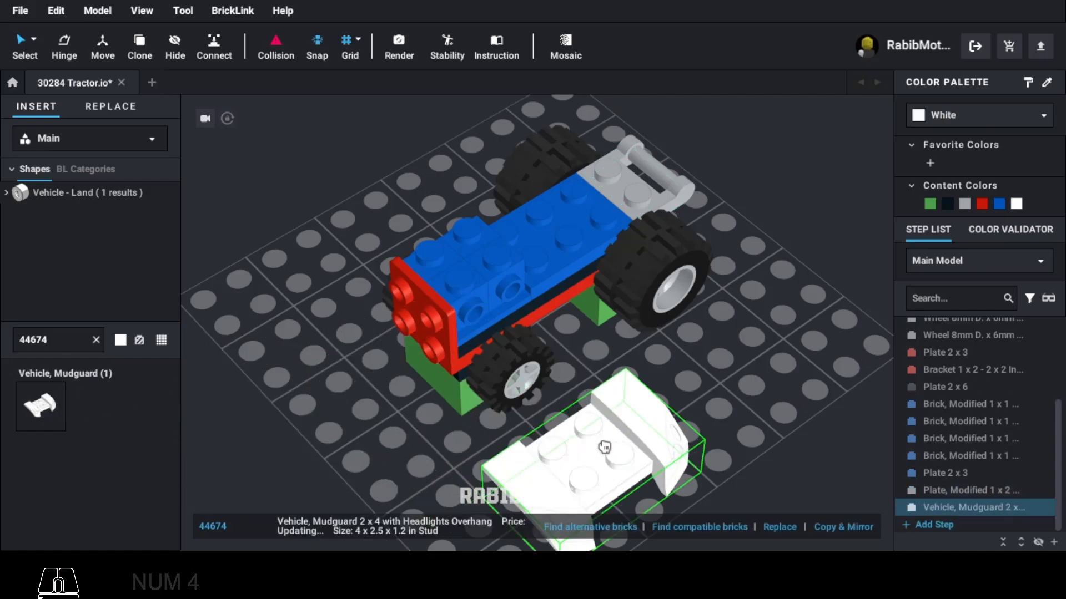
pyautogui.press('Right')
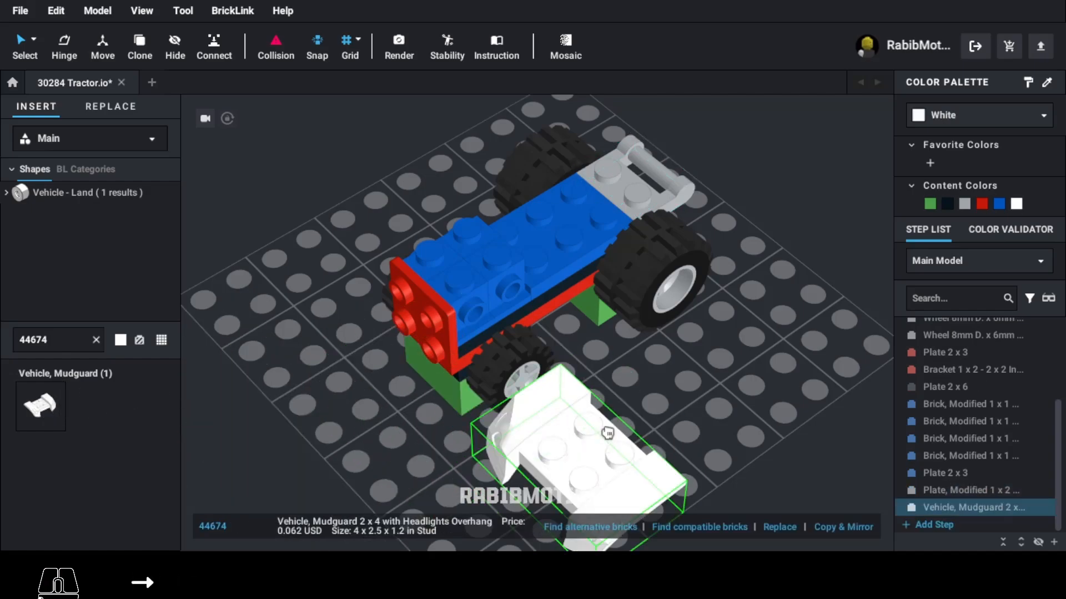
pyautogui.click(605, 180)
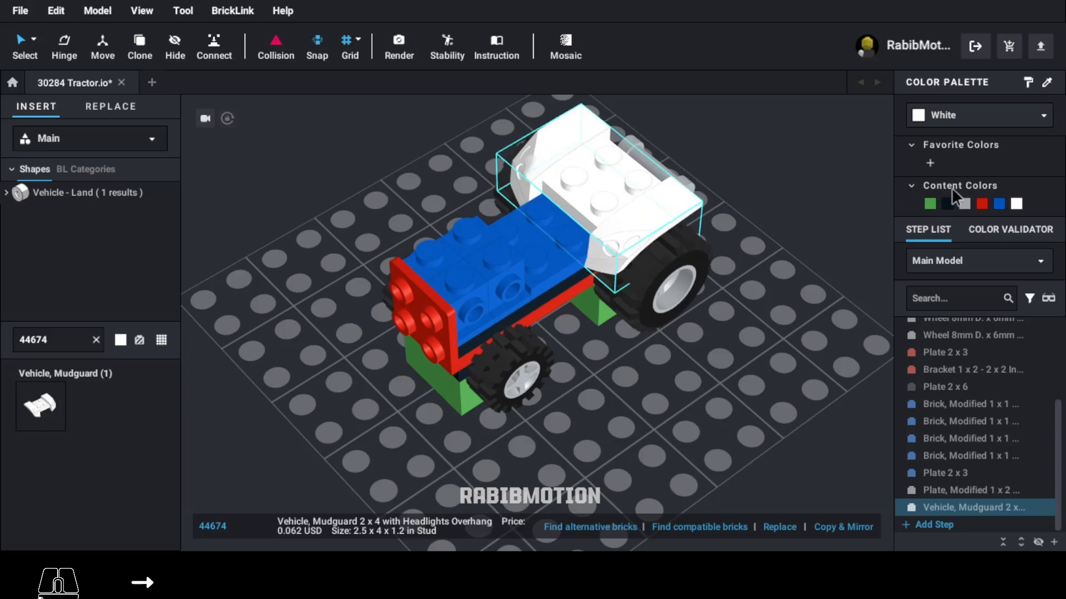
pyautogui.click(999, 203)
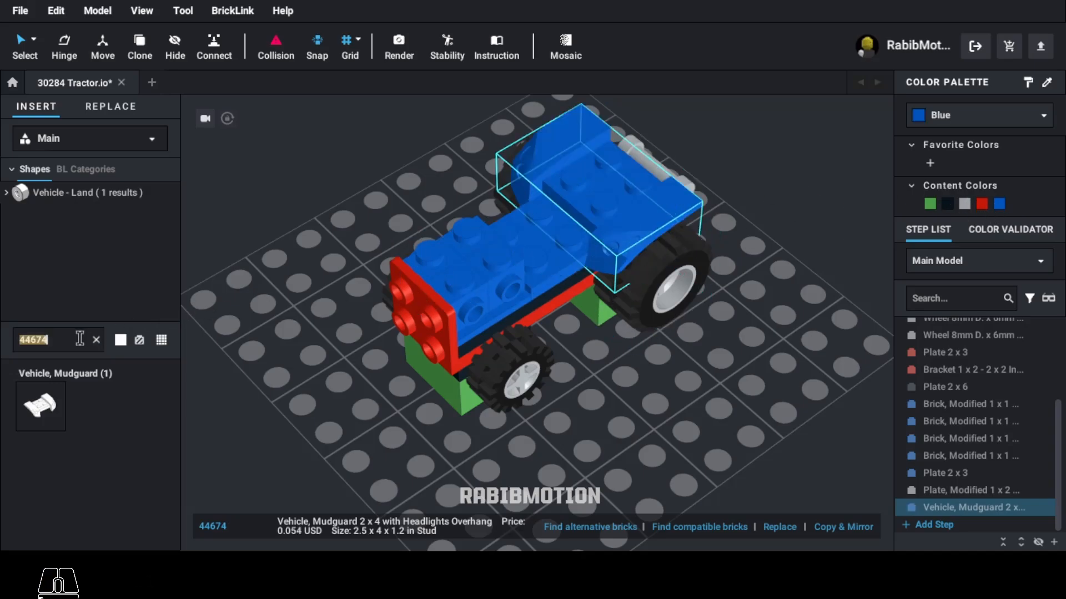
# Step: Place a 1 x 1 round plate (4073) on the far-side stud just in front of the mudguard and colour it Dark Bluish Gray
pyautogui.write('4073')
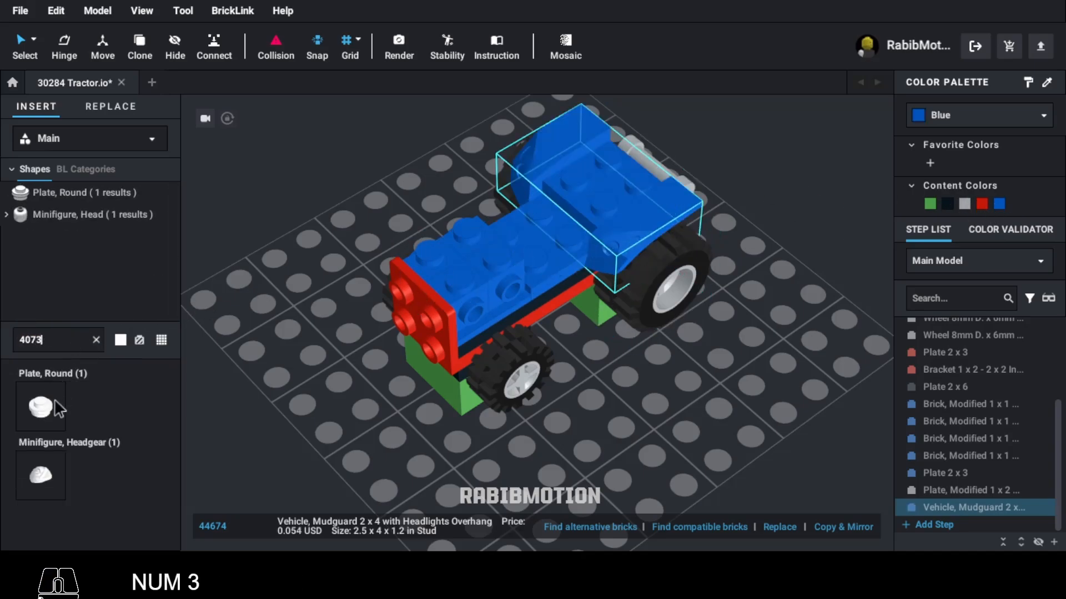
pyautogui.click(55, 399)
pyautogui.click(541, 209)
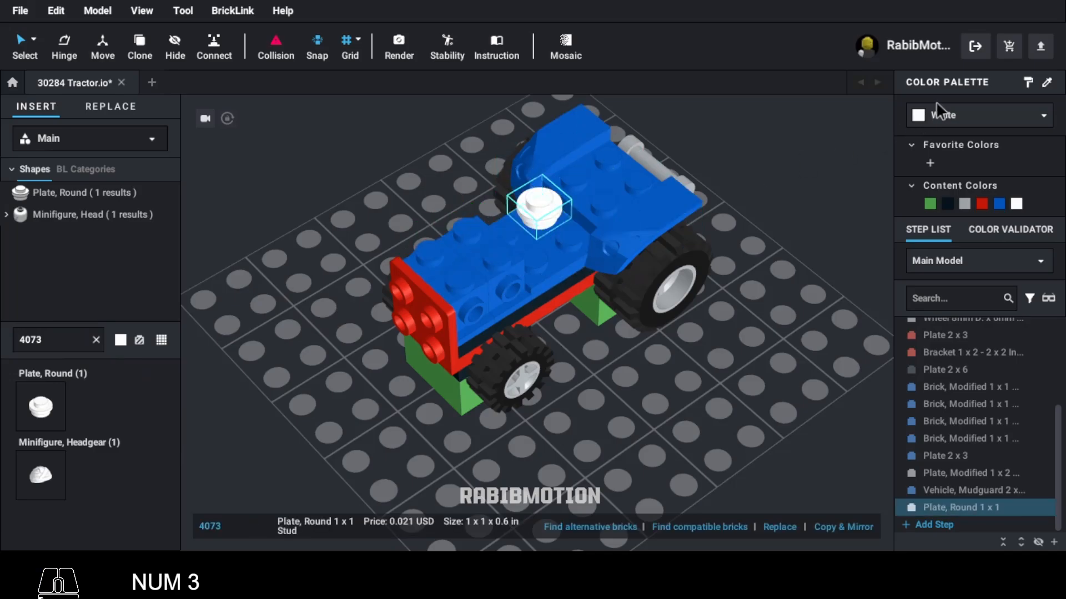
pyautogui.click(944, 114)
pyautogui.click(924, 164)
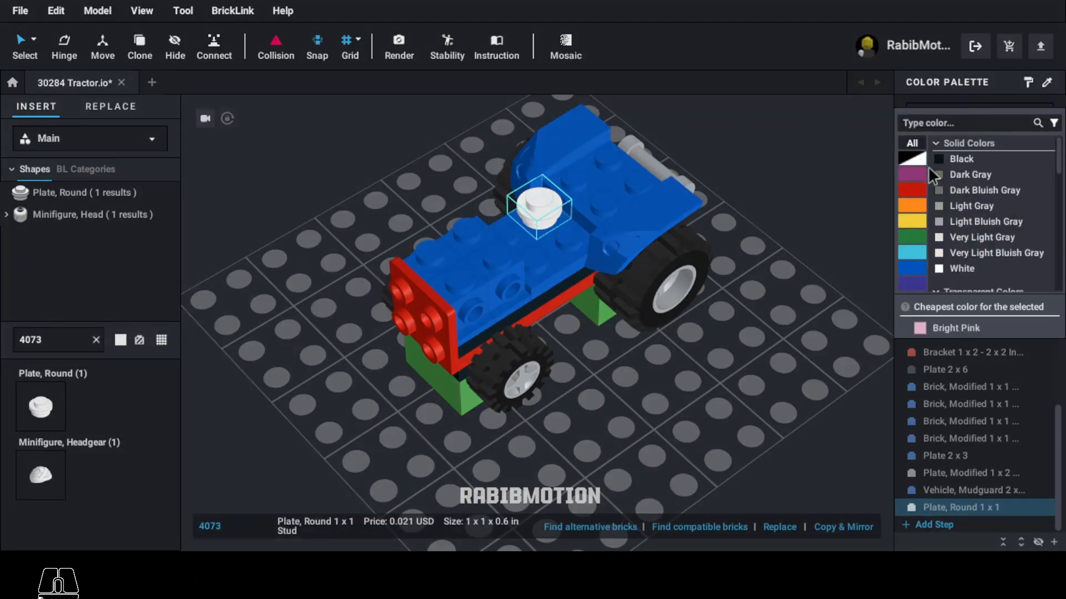
pyautogui.click(960, 191)
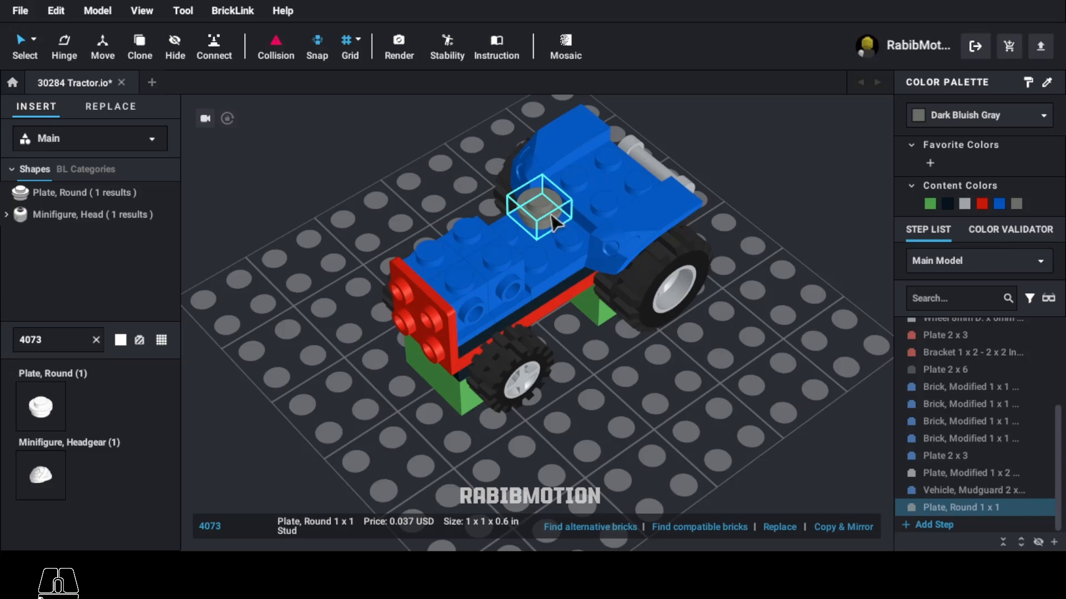
# Step: Clone the round plate onto the neighbouring stud in front of the mudguard
pyautogui.press('c')
pyautogui.click(566, 236)
pyautogui.press('Escape')
pyautogui.press('Escape')
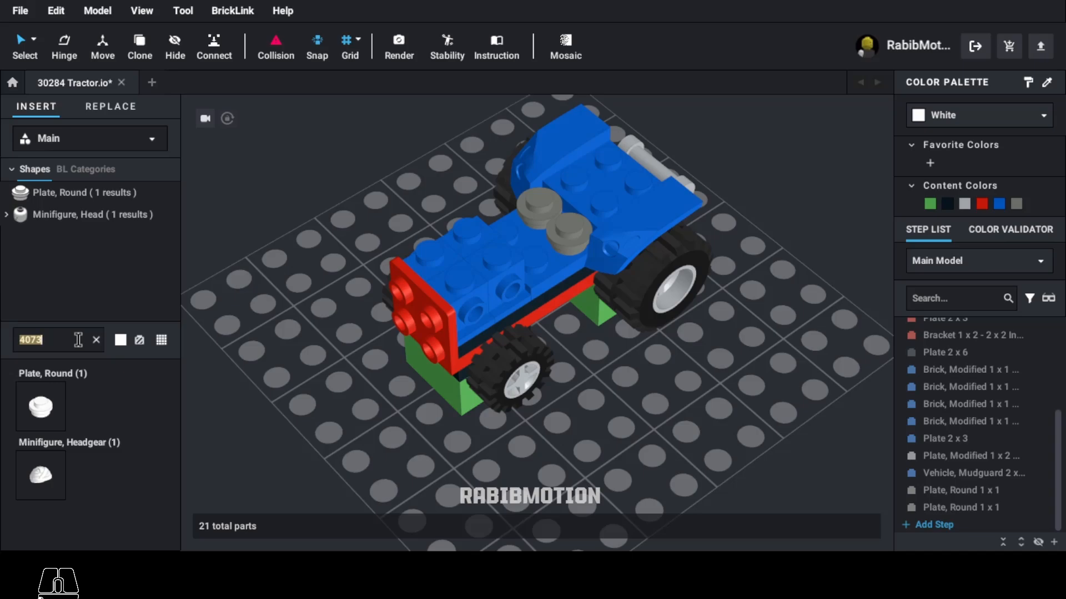
# Step: Place a 1 x 1 clip plate (4085b) before the round plates, clip facing outward, colour it Black and add a mirrored copy opposite
pyautogui.write('4085b')
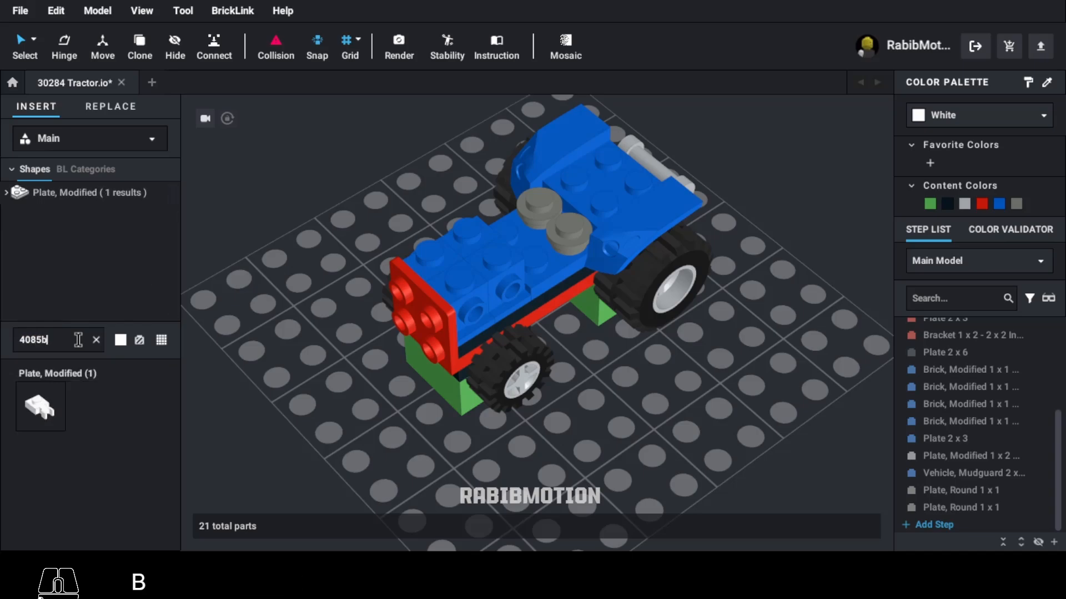
pyautogui.moveTo(45, 426); pyautogui.dragTo(549, 269)
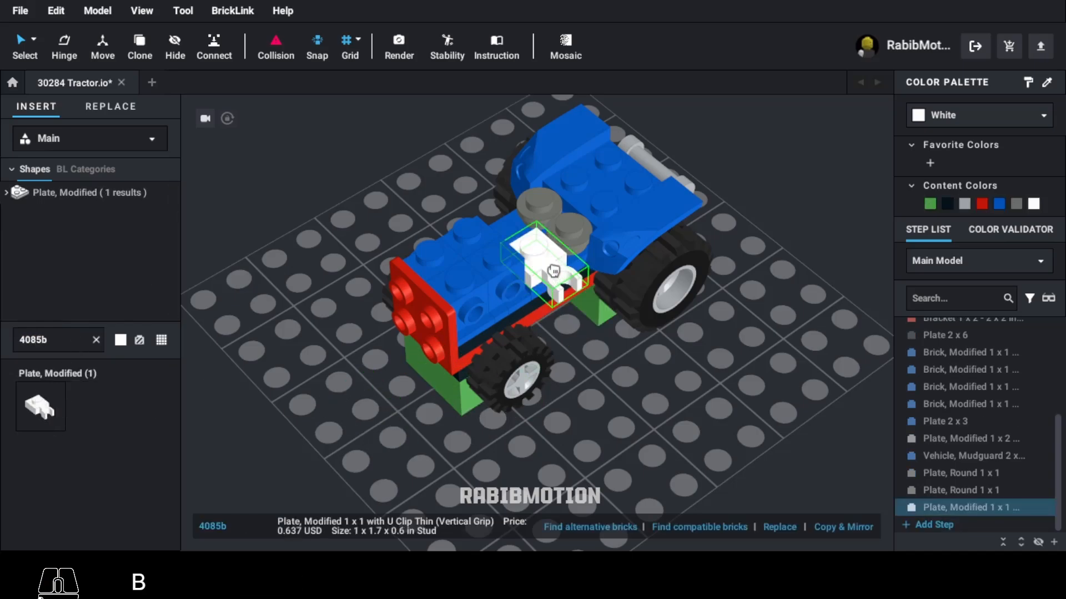
pyautogui.click(947, 204)
pyautogui.moveTo(766, 356); pyautogui.dragTo(675, 378, button='right')
pyautogui.moveTo(678, 494); pyautogui.dragTo(703, 456, button='right')
pyautogui.moveTo(654, 363); pyautogui.dragTo(649, 411, button='middle')
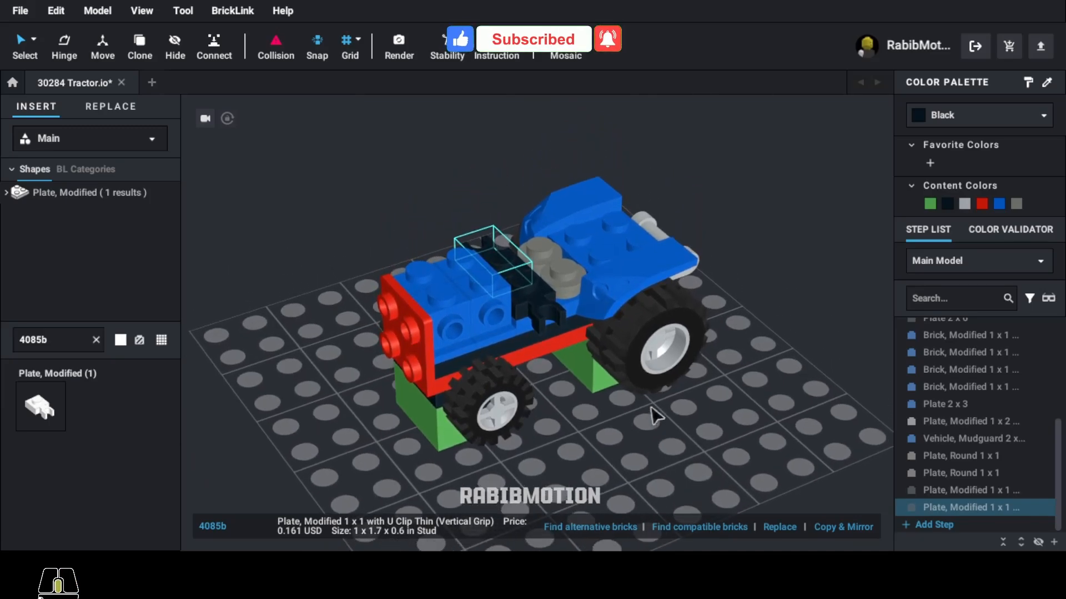
# Step: Place a 1 x 1 plate (3024) on the mudguard's far-side rear stud and colour it Trans-Red
pyautogui.doubleClick(85, 339)
pyautogui.write('3024')
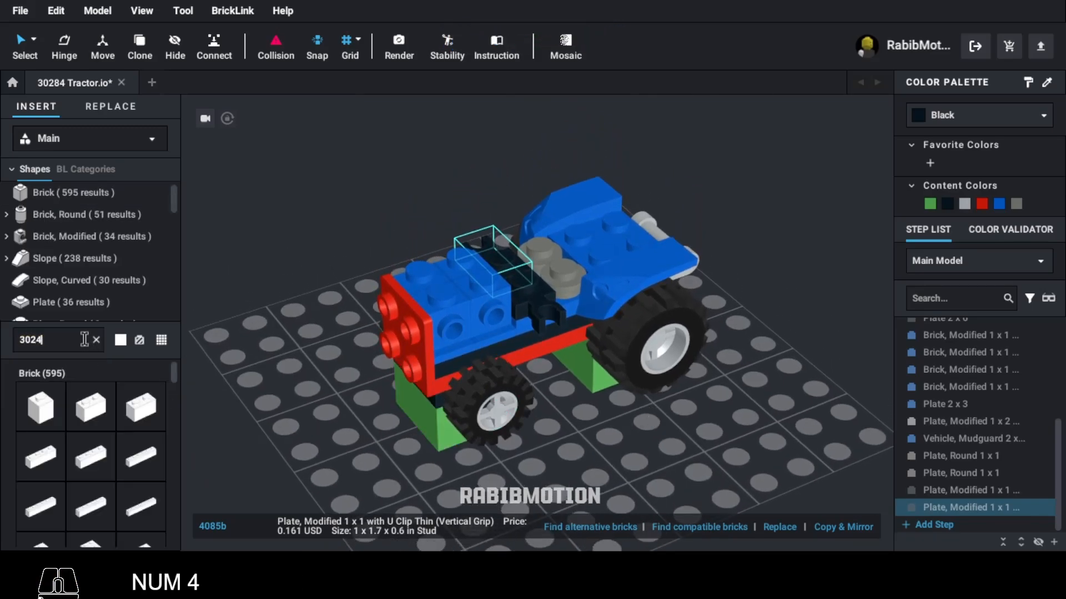
pyautogui.click(38, 474)
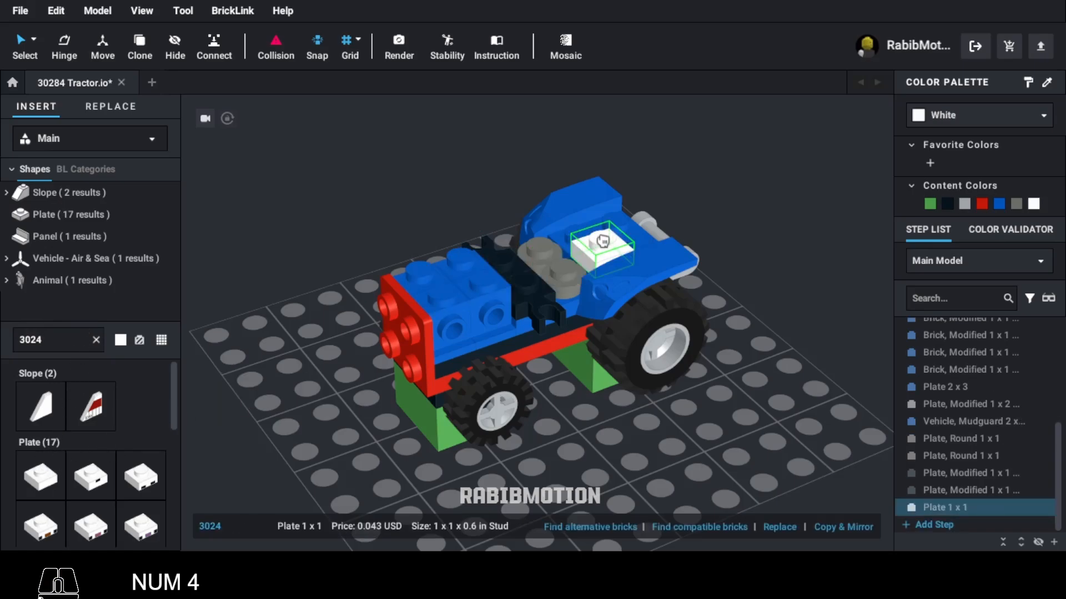
pyautogui.click(618, 216)
pyautogui.click(956, 116)
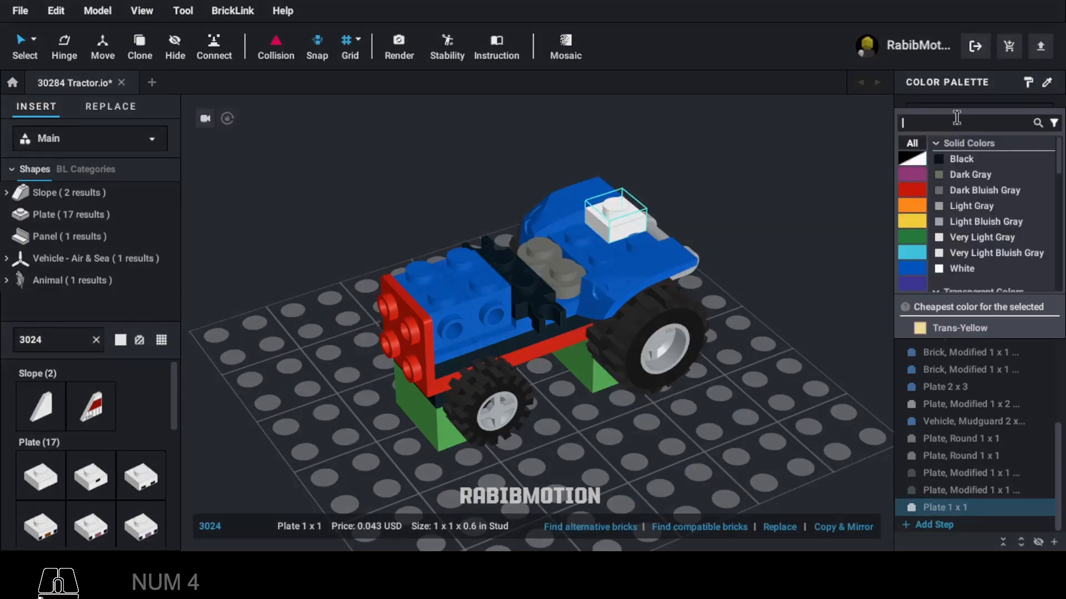
pyautogui.write('tran')
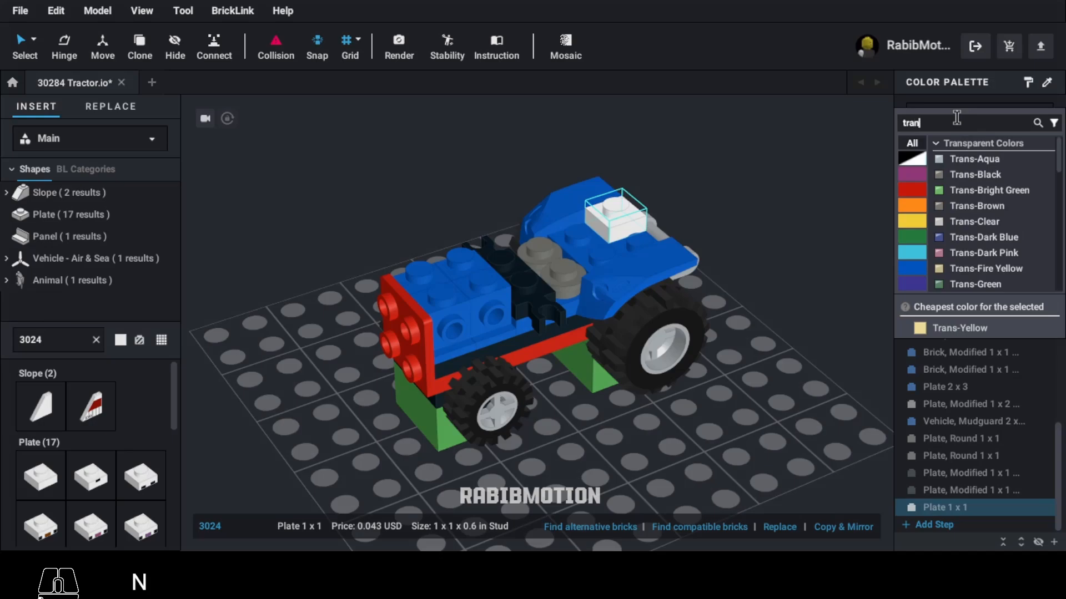
pyautogui.write('s red')
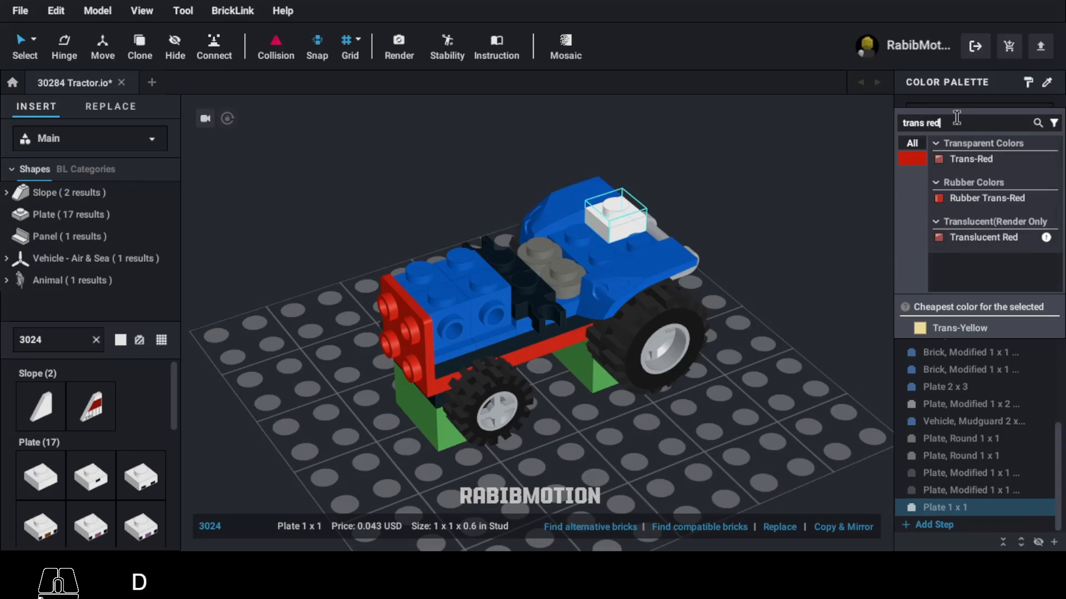
pyautogui.click(968, 159)
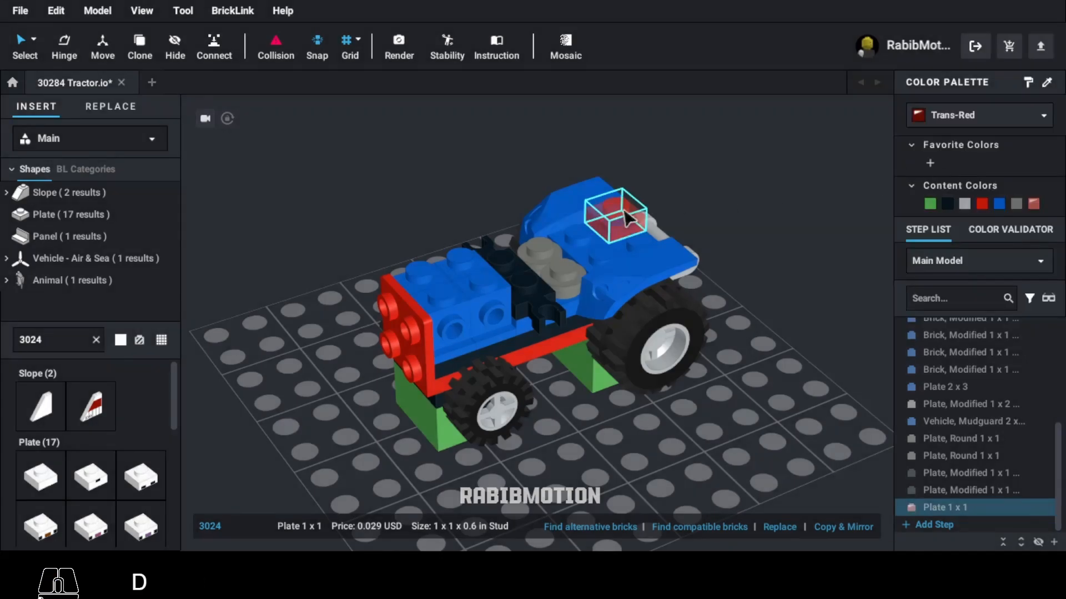
# Step: Clone the Trans-Red 1 x 1 plate onto the mudguard's other rear stud
pyautogui.press('c')
pyautogui.click(664, 233)
pyautogui.press('Escape')
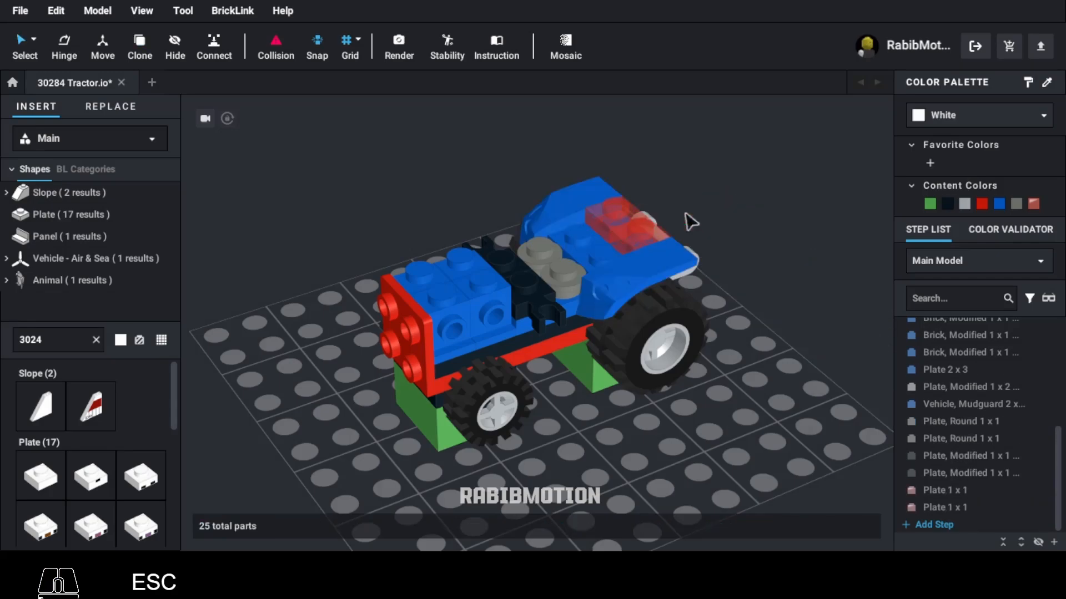
# Step: Place a 1 x 2 grille tile (2412b) upright on the near-side studs of the blue engine bricks and colour it Dark Bluish Gray
pyautogui.write('2')
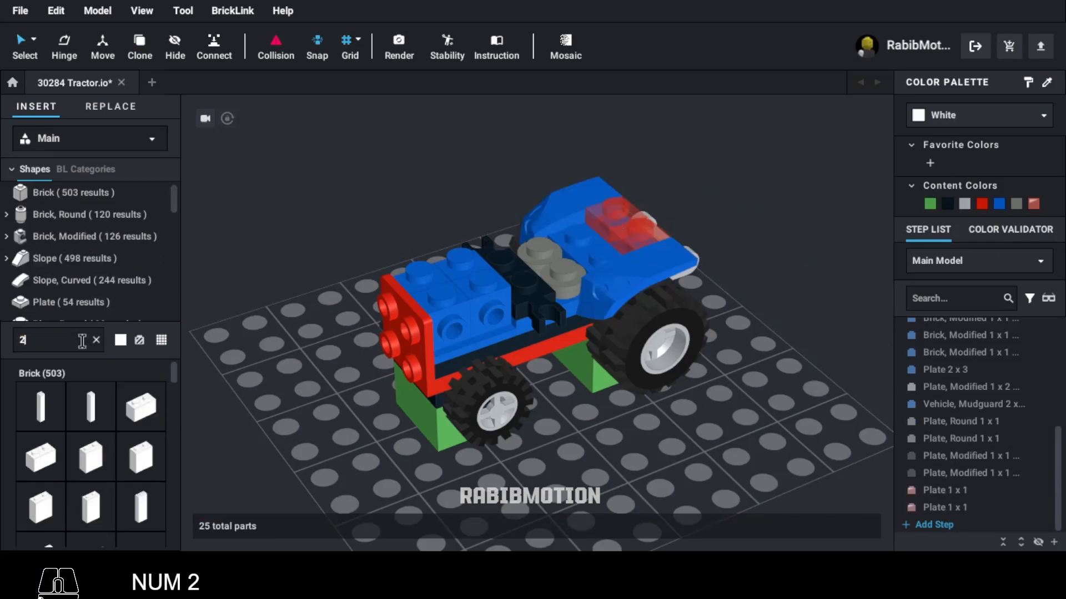
pyautogui.write('412b')
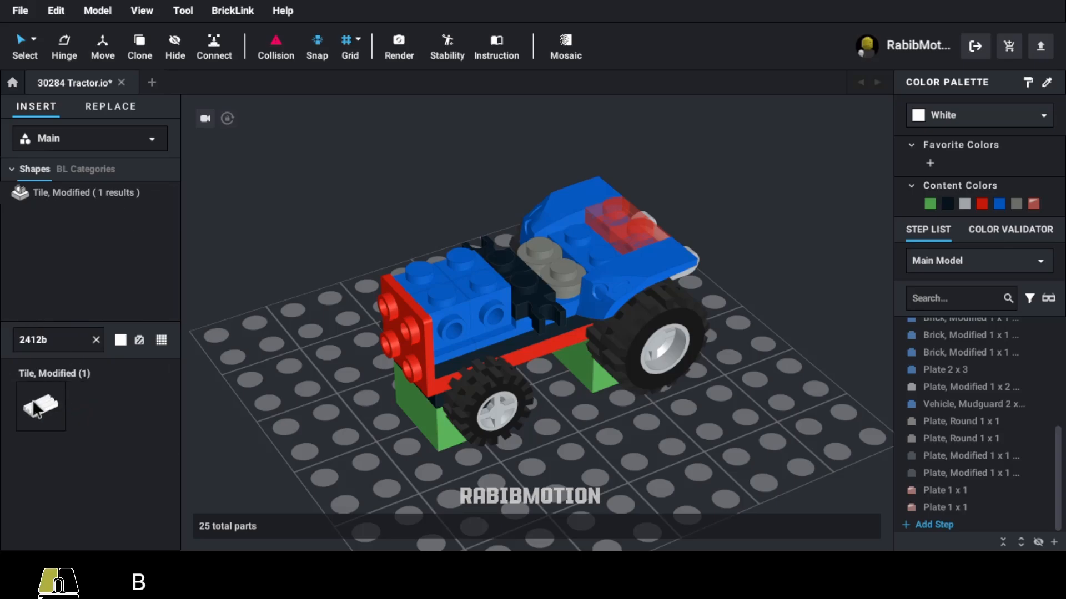
pyautogui.click(34, 410)
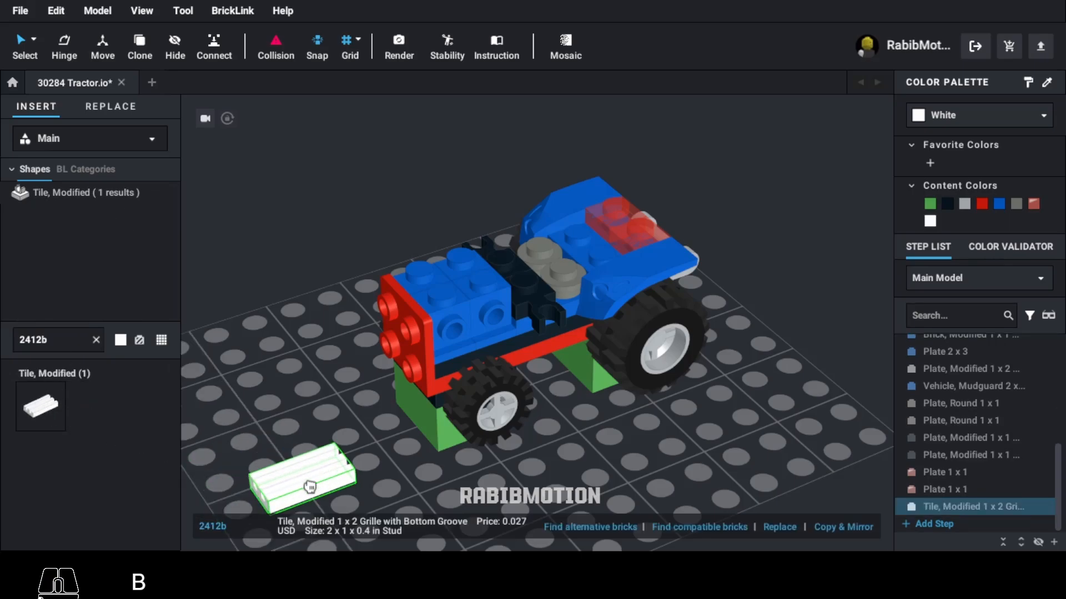
pyautogui.press('Down')
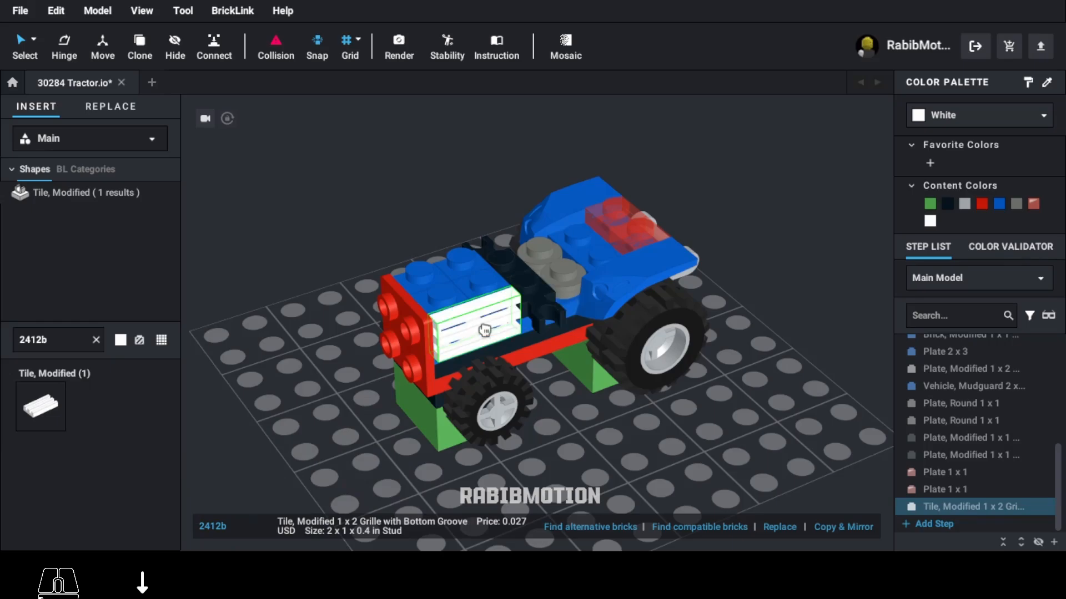
pyautogui.click(484, 330)
pyautogui.click(1016, 204)
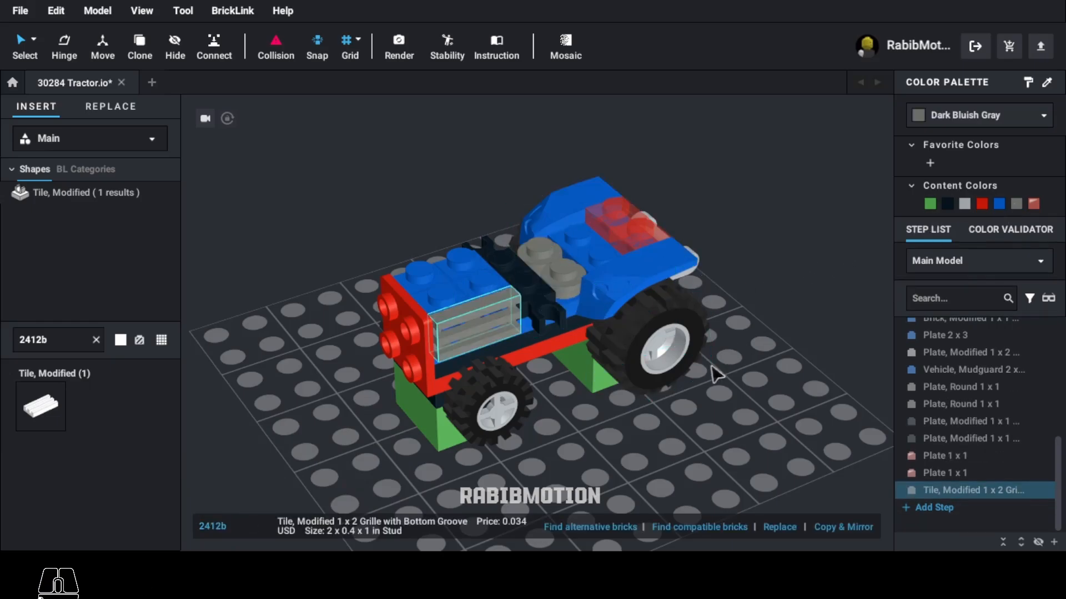
# Step: Clone the grille tile, turn it around and attach it to the opposite side studs of the engine bricks
pyautogui.moveTo(624, 436); pyautogui.dragTo(689, 428, button='right')
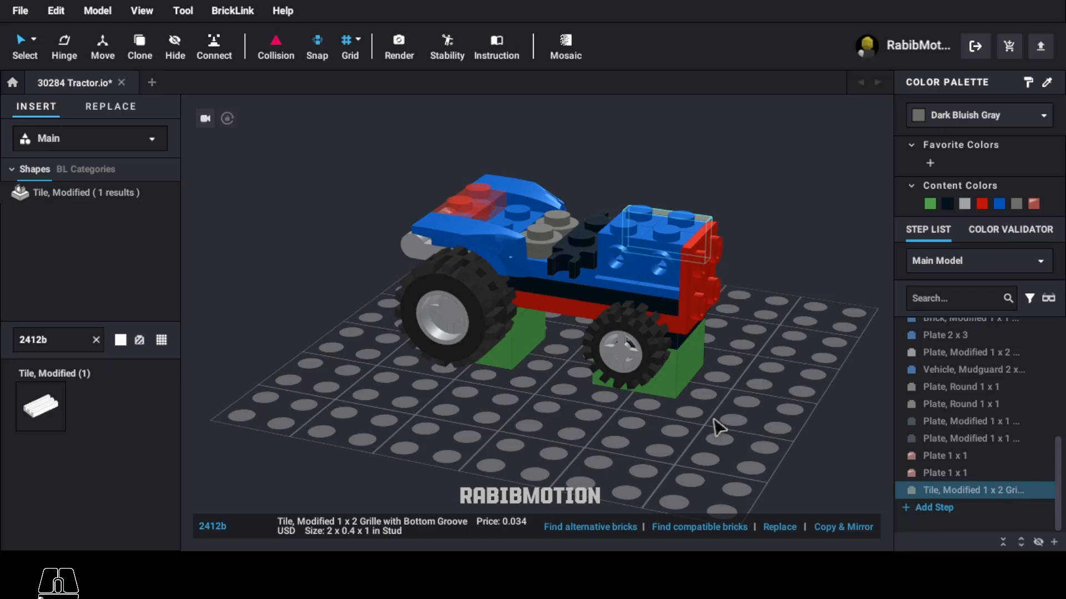
pyautogui.press('c')
pyautogui.press('Right')
pyautogui.press('Right')
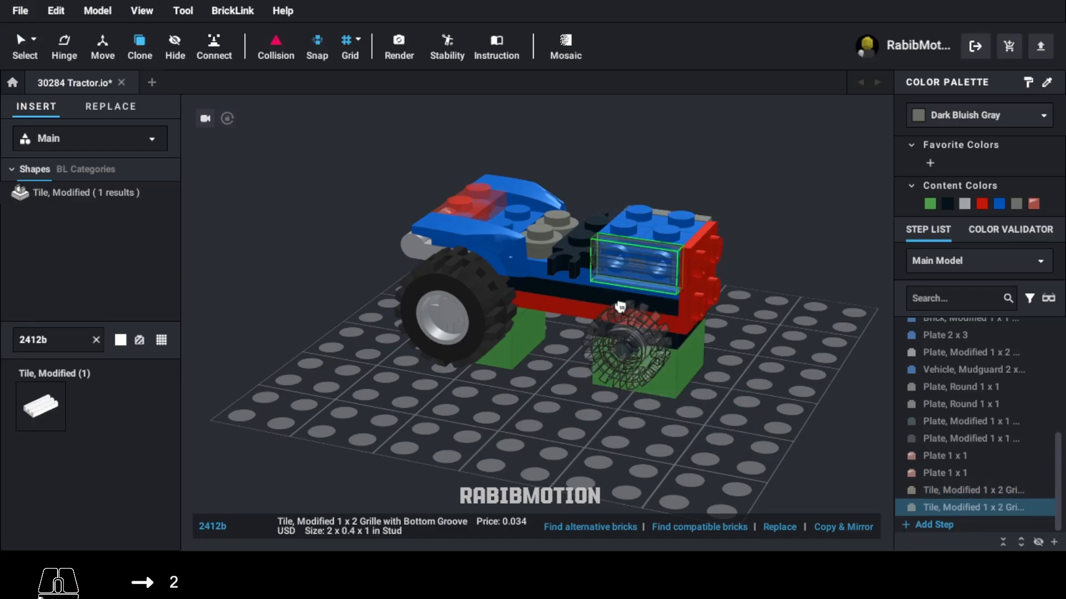
pyautogui.click(619, 284)
pyautogui.press('Escape')
# Step: Place a grille slope (61409) upright on the red front plate's far-side studs, colour it Red and add a mirrored copy beside it
pyautogui.moveTo(735, 388); pyautogui.dragTo(638, 394, button='right')
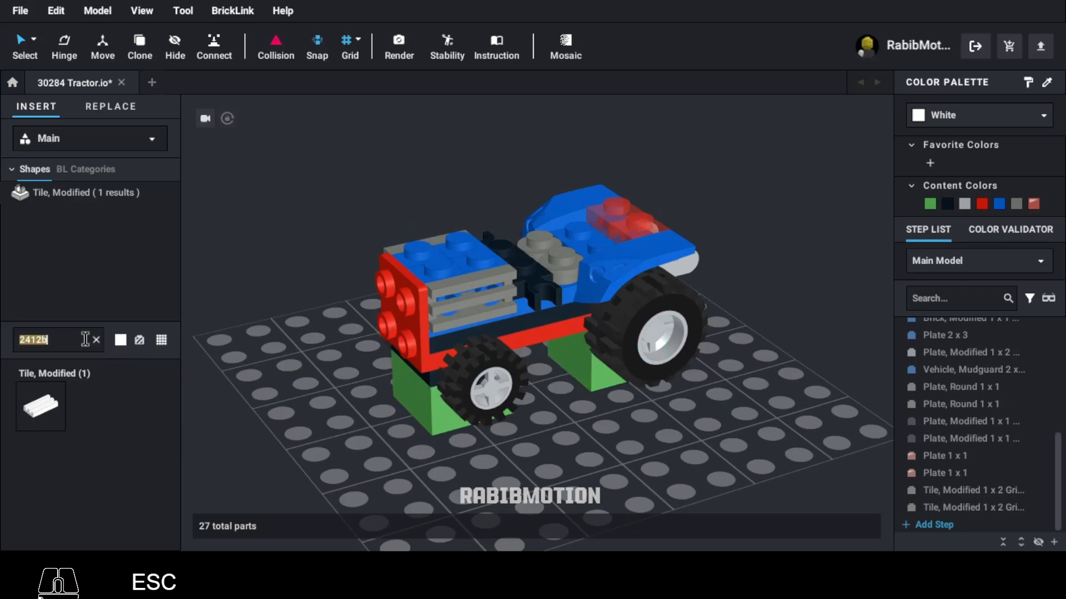
pyautogui.write('61409')
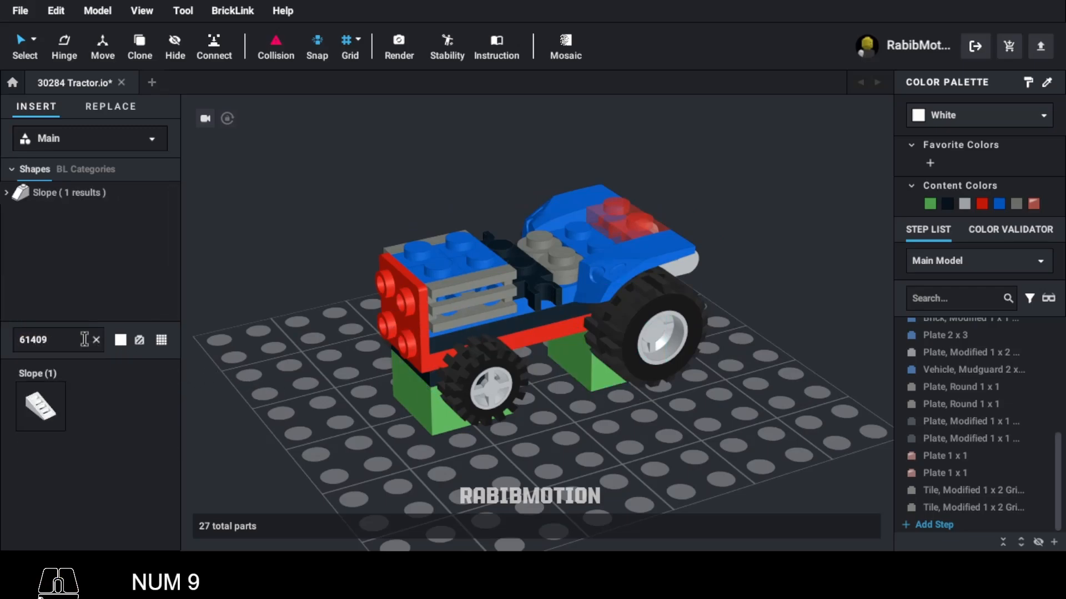
pyautogui.click(47, 413)
pyautogui.press('Down')
pyautogui.press('Right')
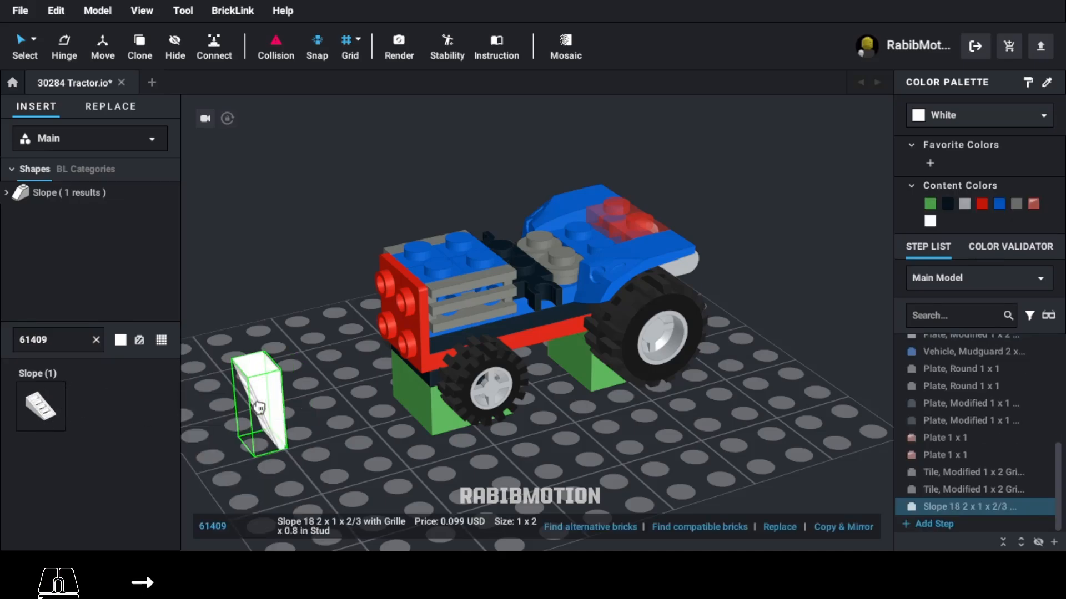
pyautogui.click(374, 313)
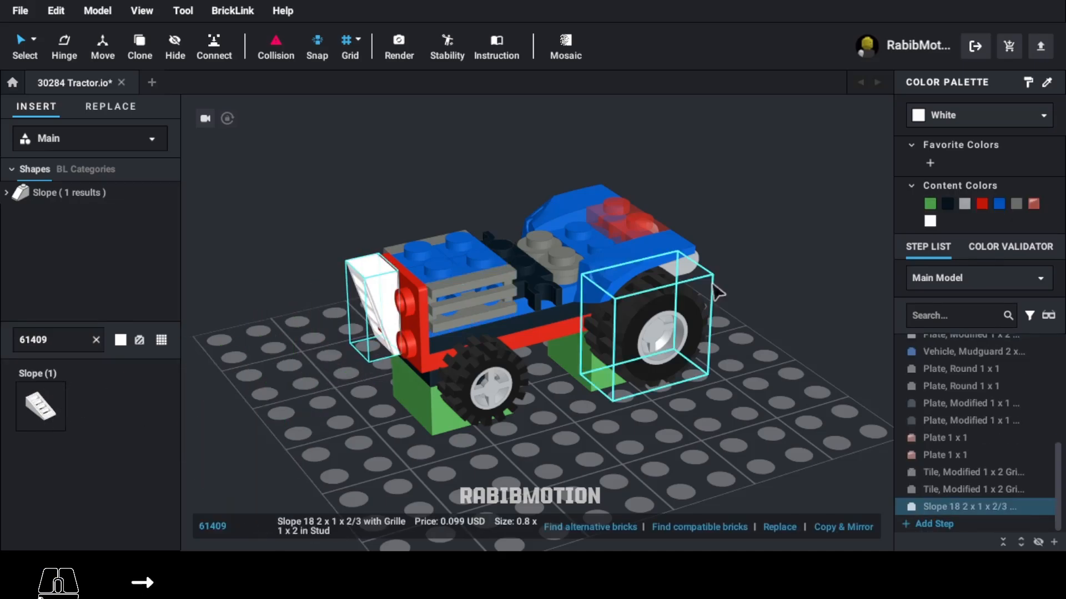
pyautogui.click(981, 204)
pyautogui.moveTo(863, 309); pyautogui.dragTo(865, 480, button='right')
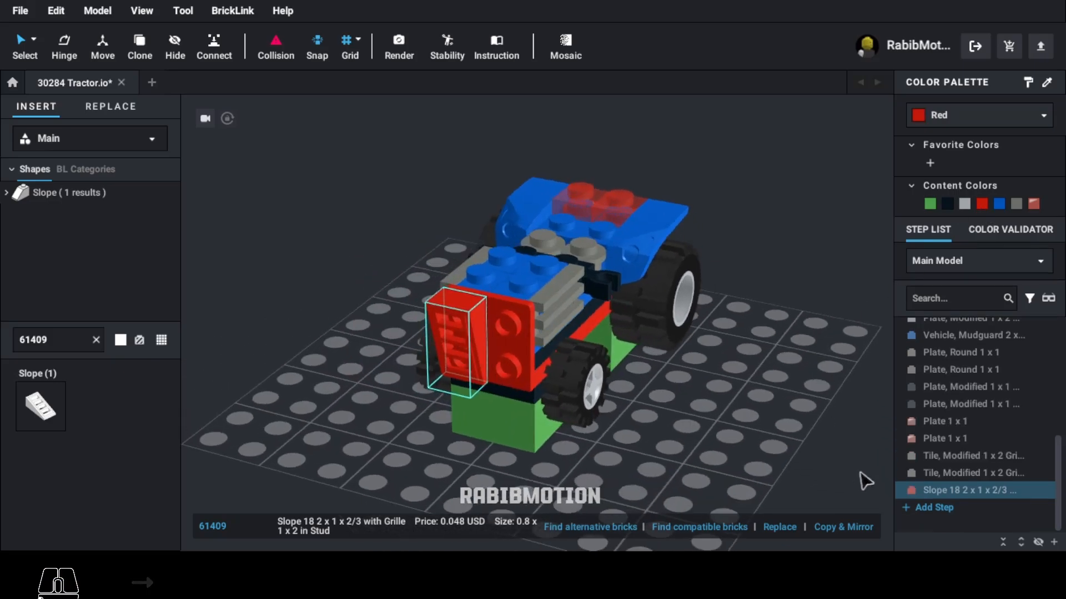
pyautogui.click(861, 524)
# Step: Place a 2 x 3 plate with hole (3176) on top of the hood, rounded end facing forward, and colour it Red
pyautogui.moveTo(809, 433); pyautogui.dragTo(787, 434, button='right')
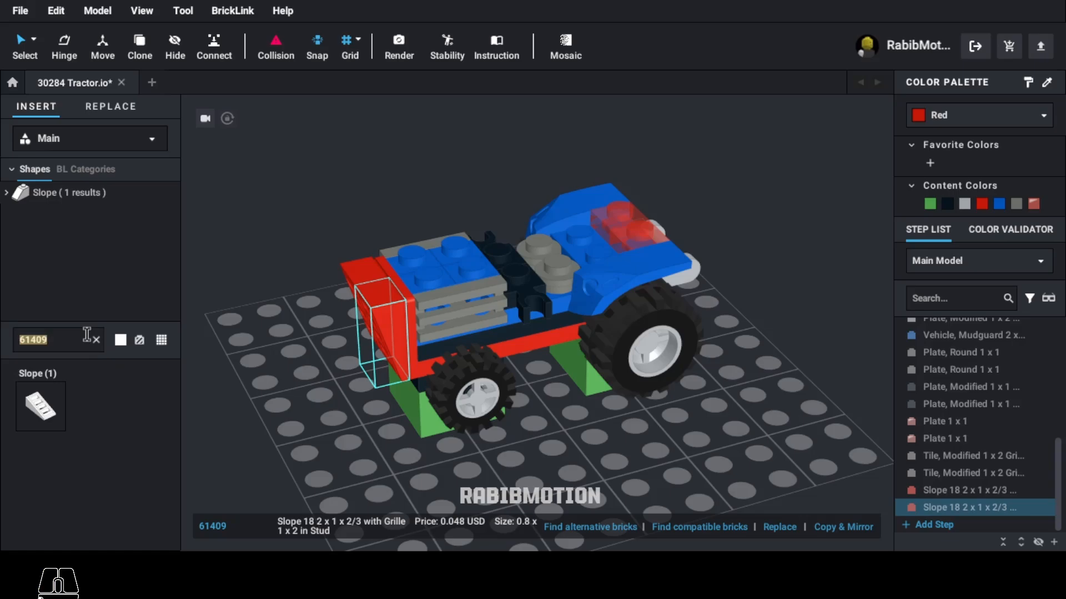
pyautogui.write('3176')
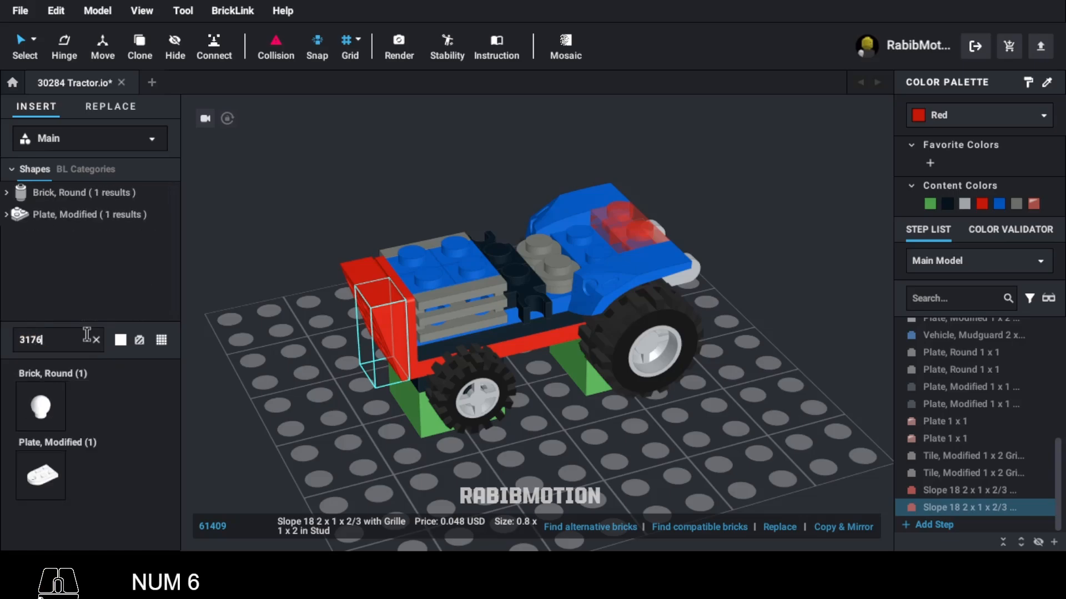
pyautogui.click(42, 476)
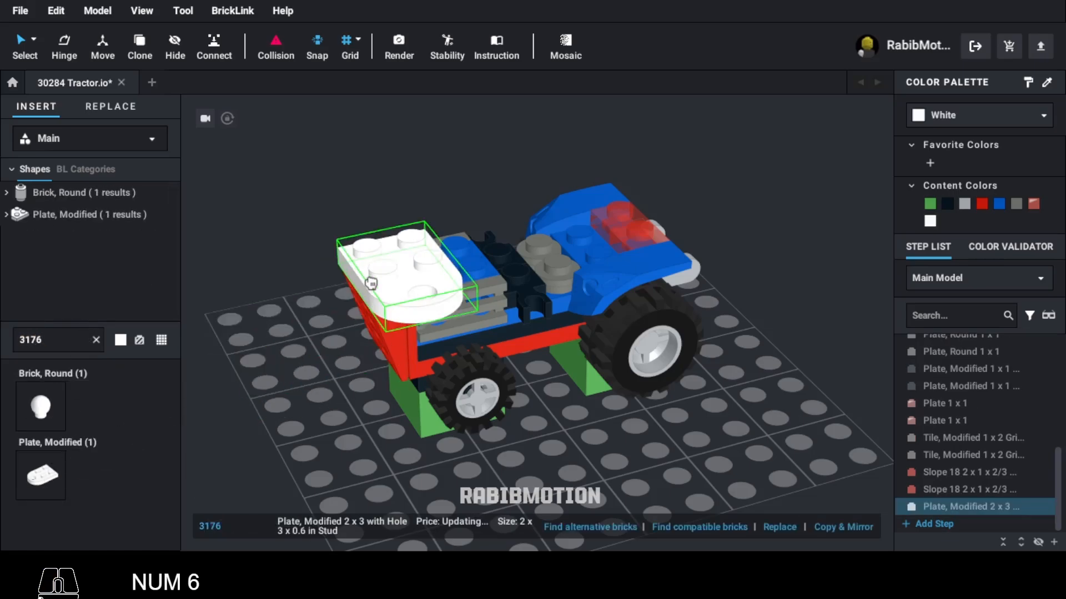
pyautogui.press('Right')
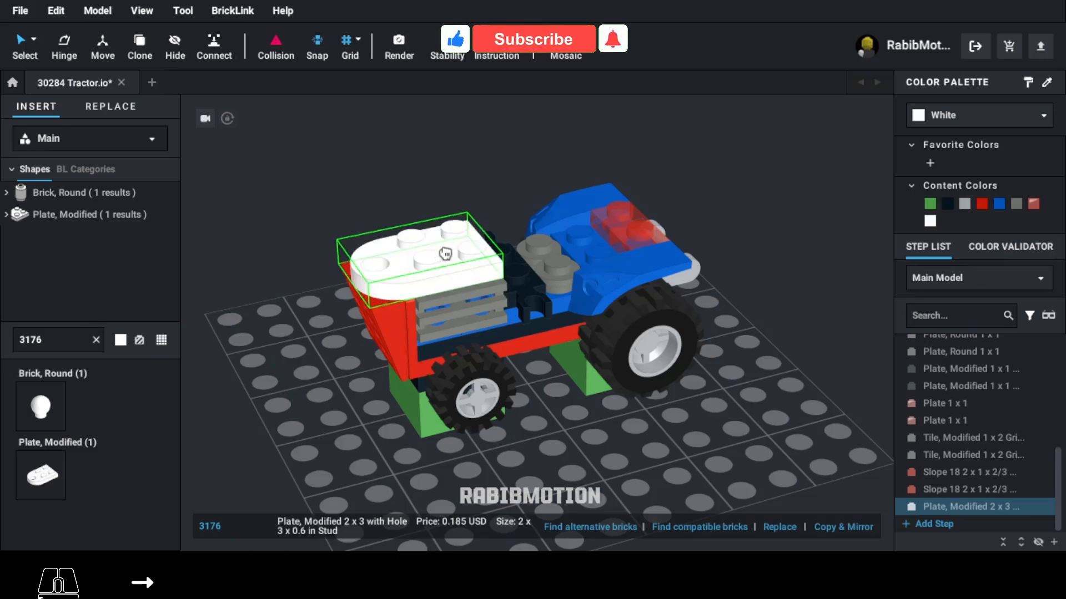
pyautogui.click(446, 253)
pyautogui.click(981, 204)
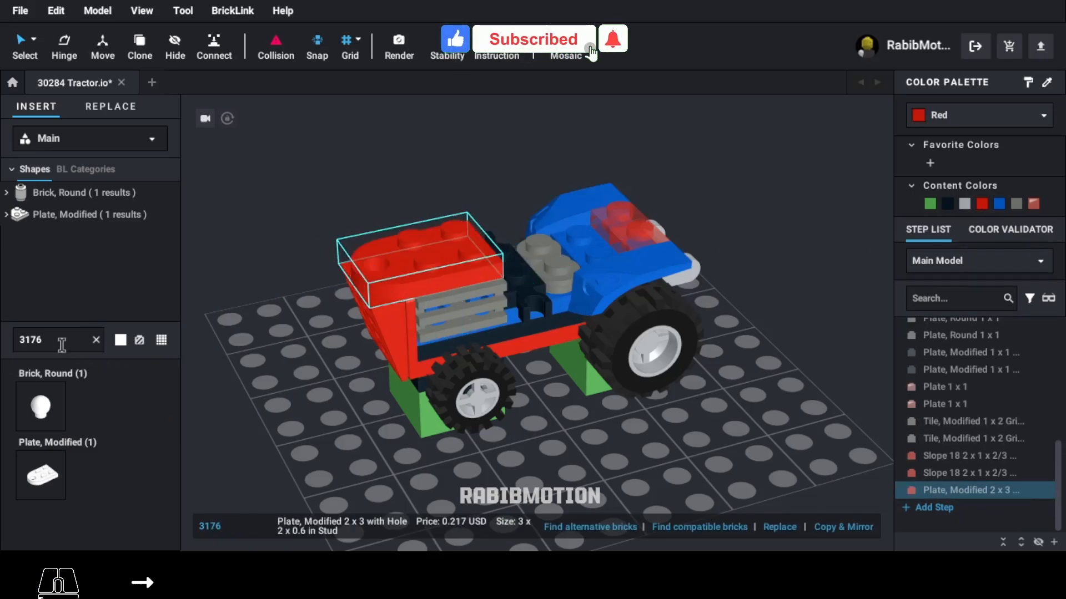
# Step: Place a 1 x 2 x 1 panel (4865b) on the two grey round plates as a forward-facing seat and colour it Tan
pyautogui.click(96, 339)
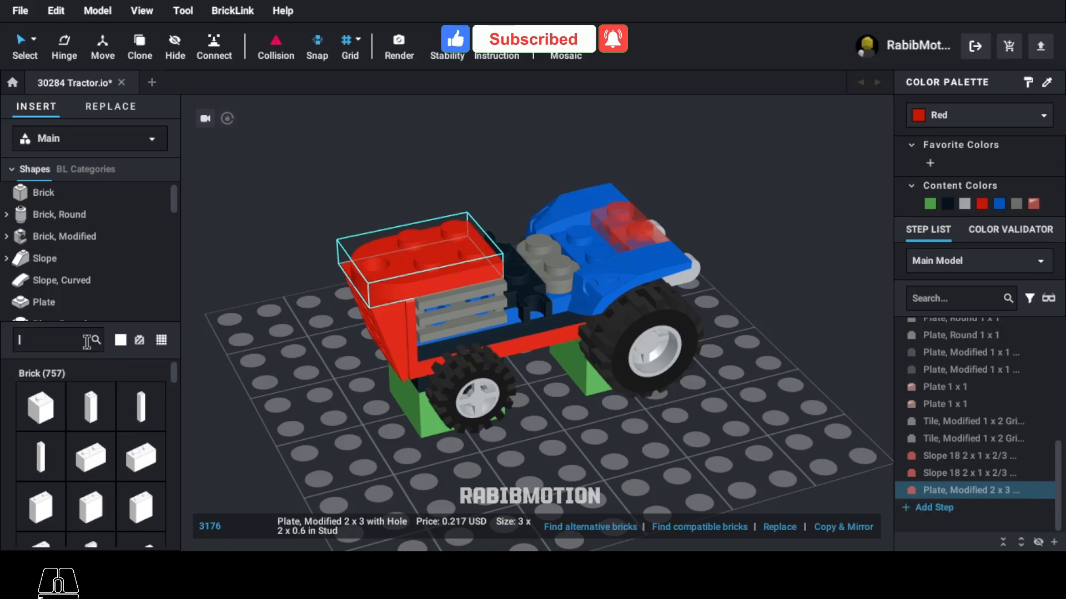
pyautogui.write('4865b')
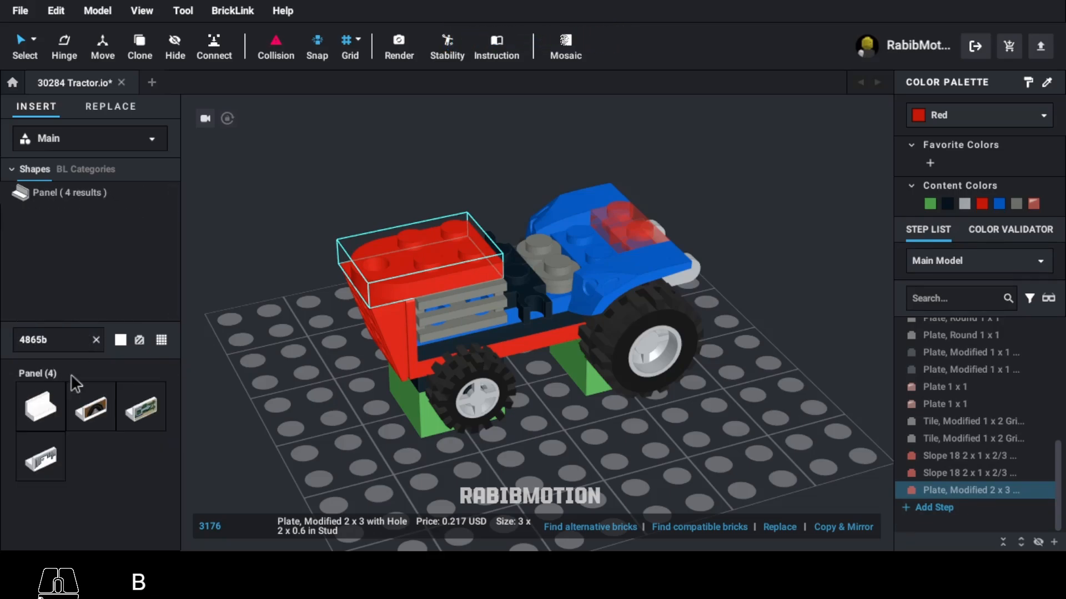
pyautogui.click(42, 408)
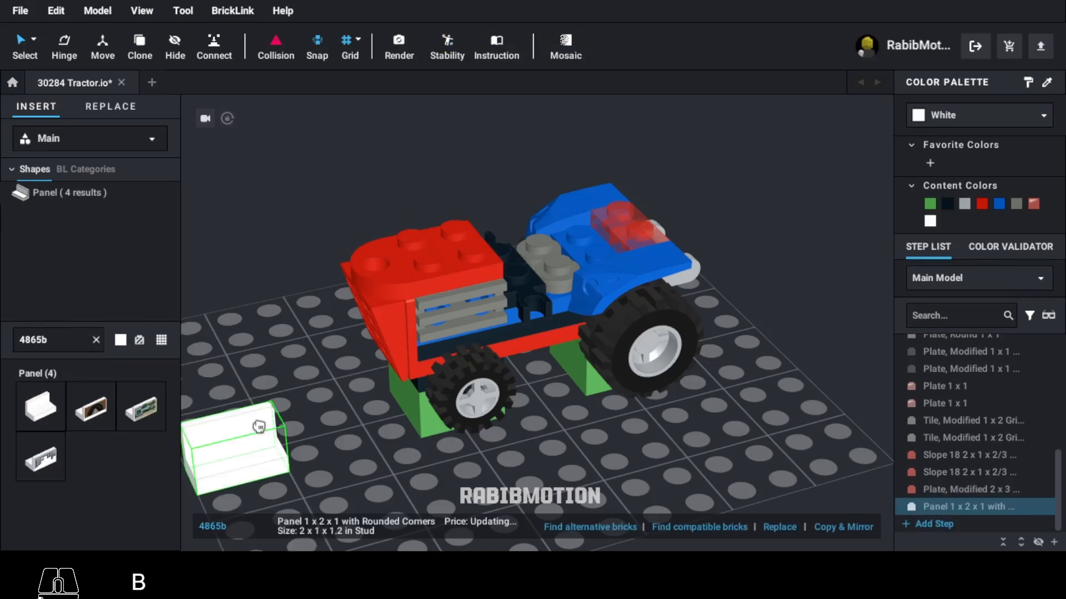
pyautogui.press('Right')
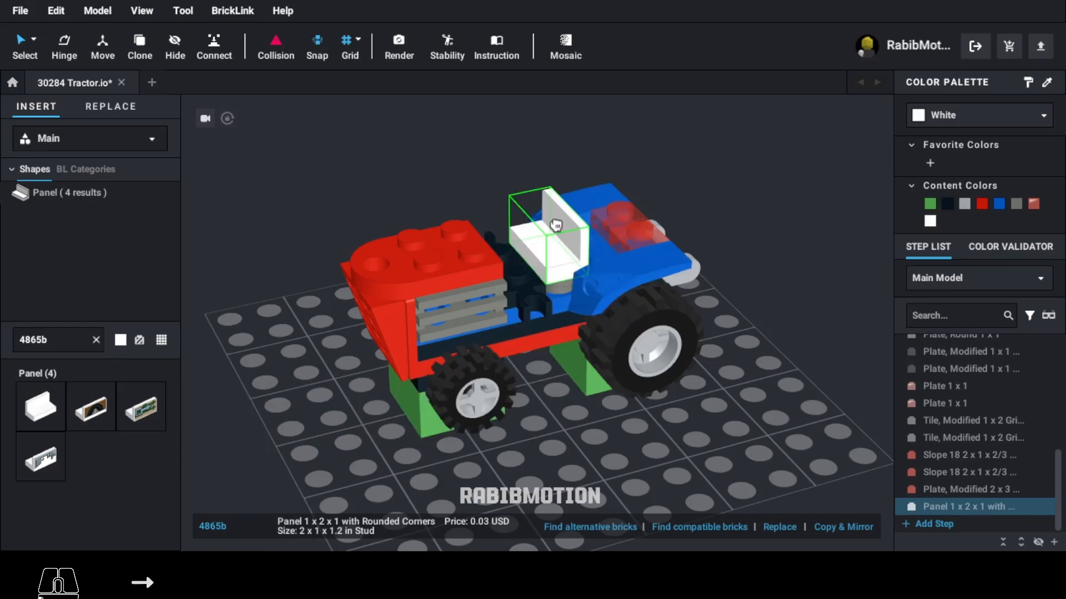
pyautogui.click(555, 225)
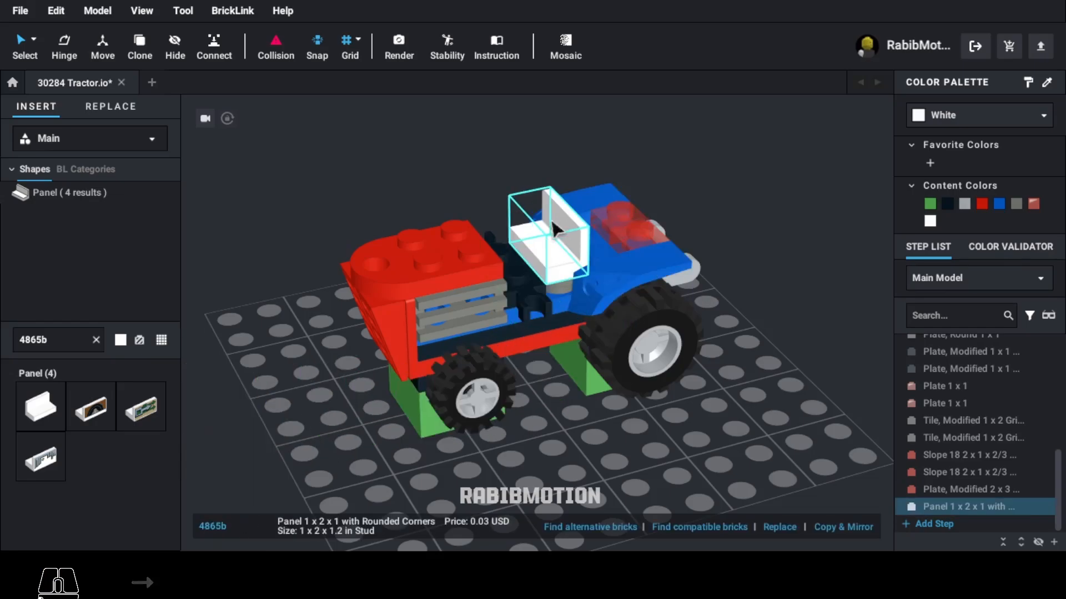
pyautogui.click(944, 114)
pyautogui.write('tan')
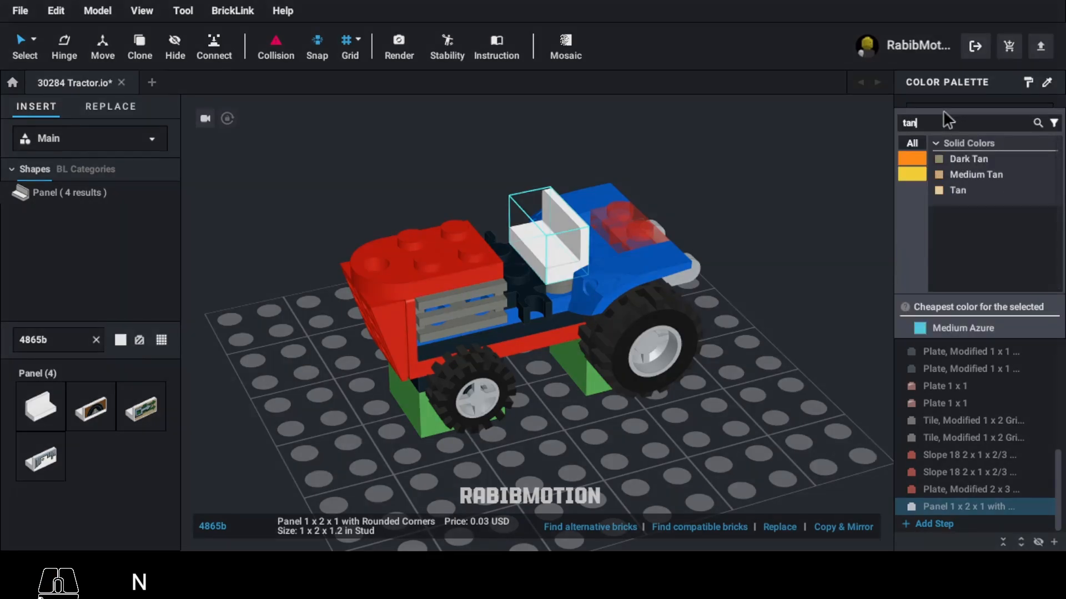
pyautogui.click(956, 190)
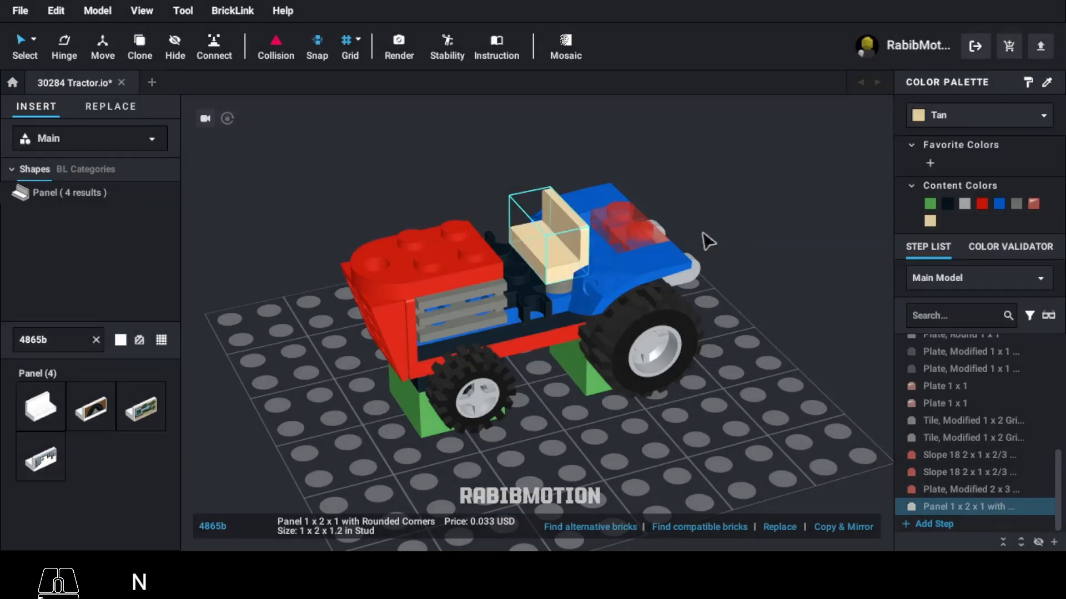
# Step: Clone the side grille tile, lay it flat and place it across the two Trans-Red plates on the mudguard
pyautogui.click(500, 326)
pyautogui.press('c')
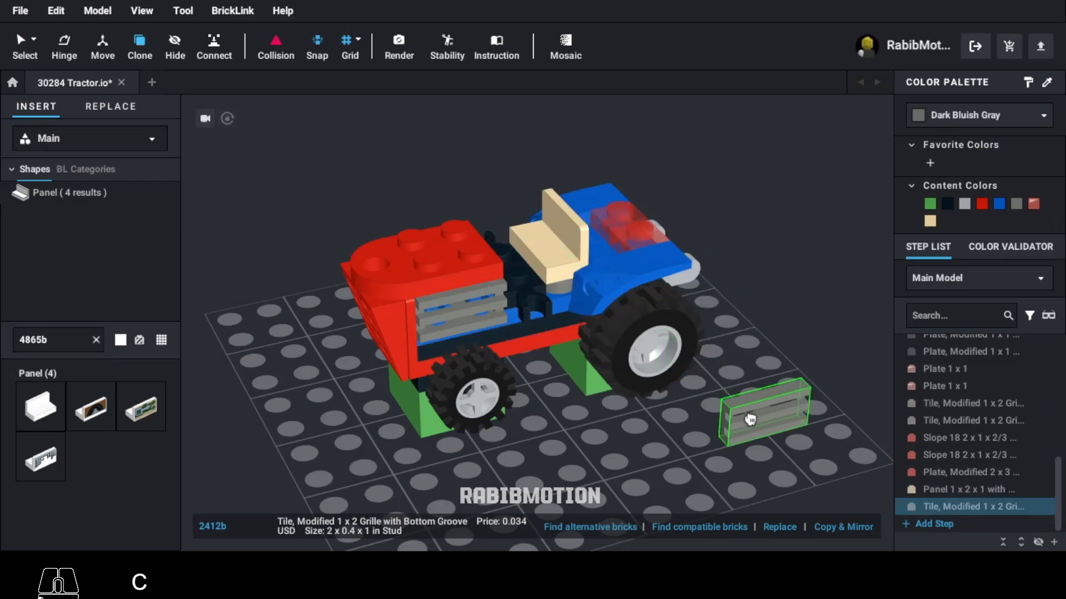
pyautogui.press('Up')
pyautogui.press('Right')
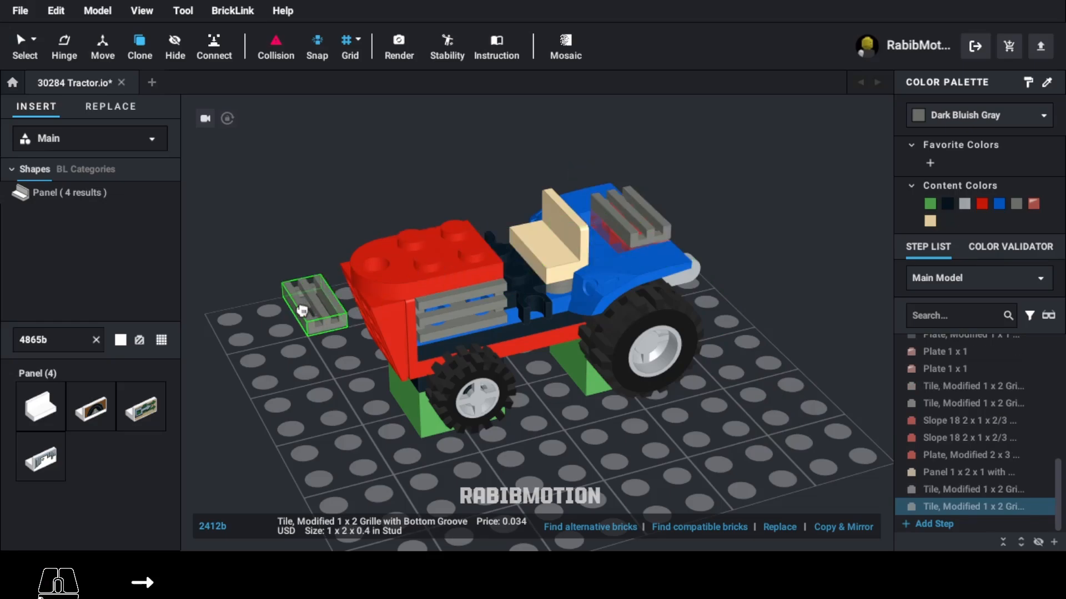
pyautogui.press('Escape')
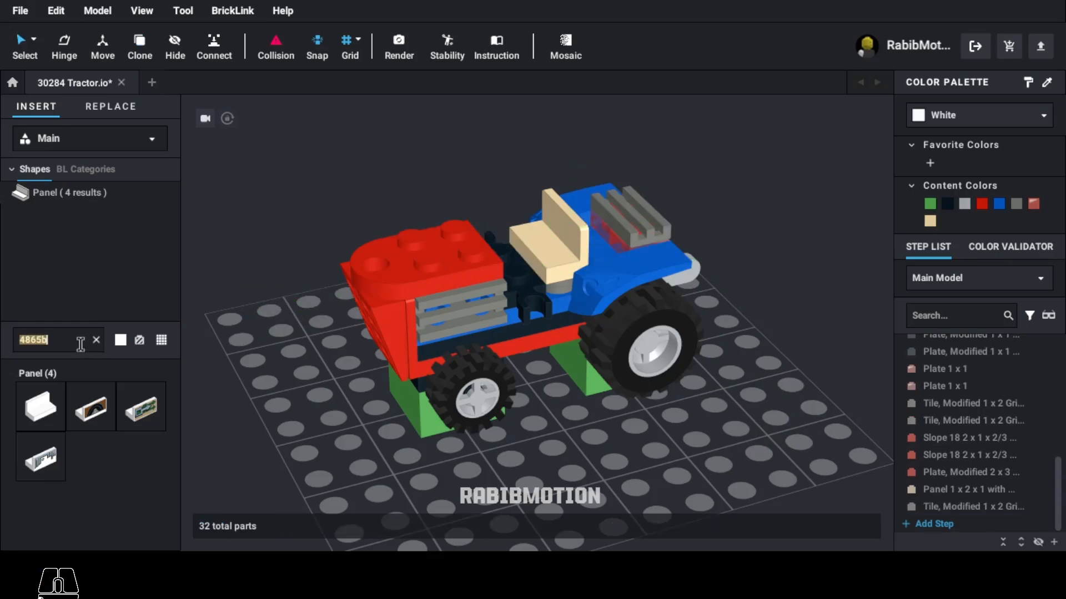
# Step: Place a 1 x 2 x 2 panel (87552) between hood and seat, flat side facing the hood, colour it Trans-Brown and add a mirrored copy
pyautogui.write('87552')
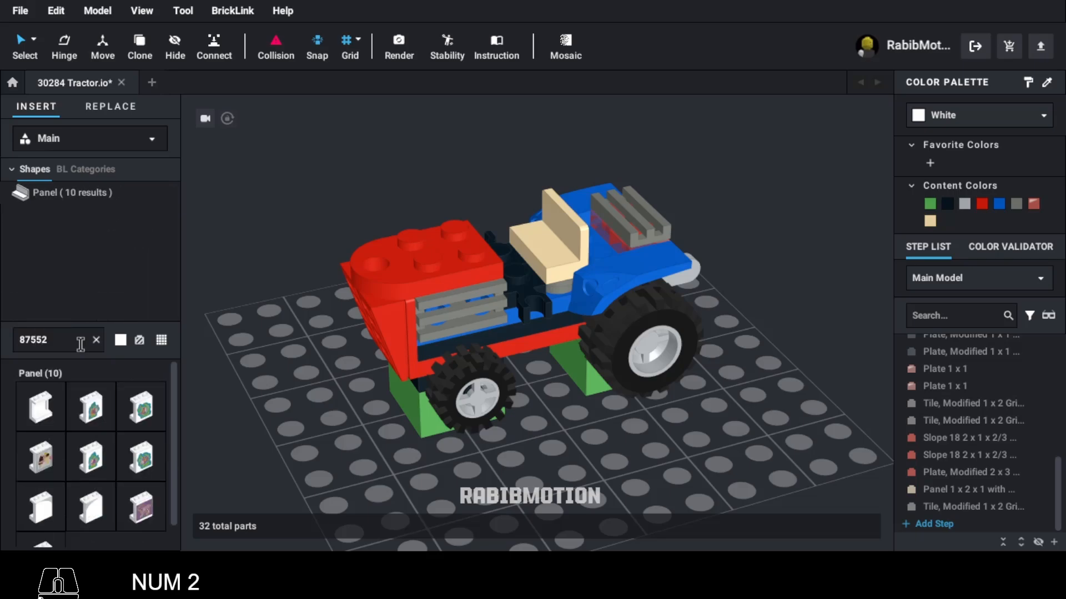
pyautogui.click(42, 408)
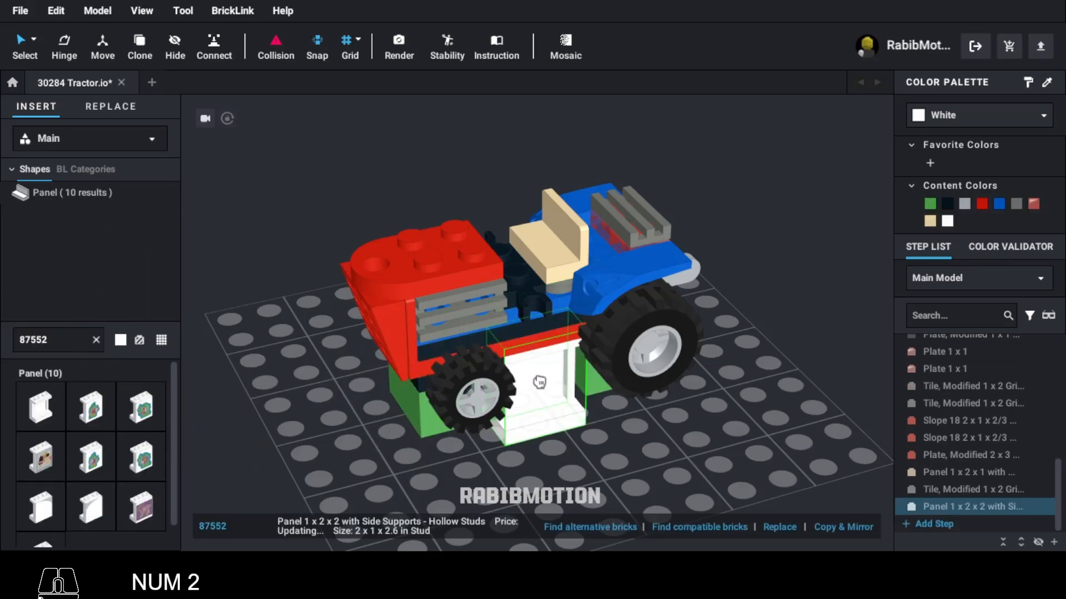
pyautogui.press('Left')
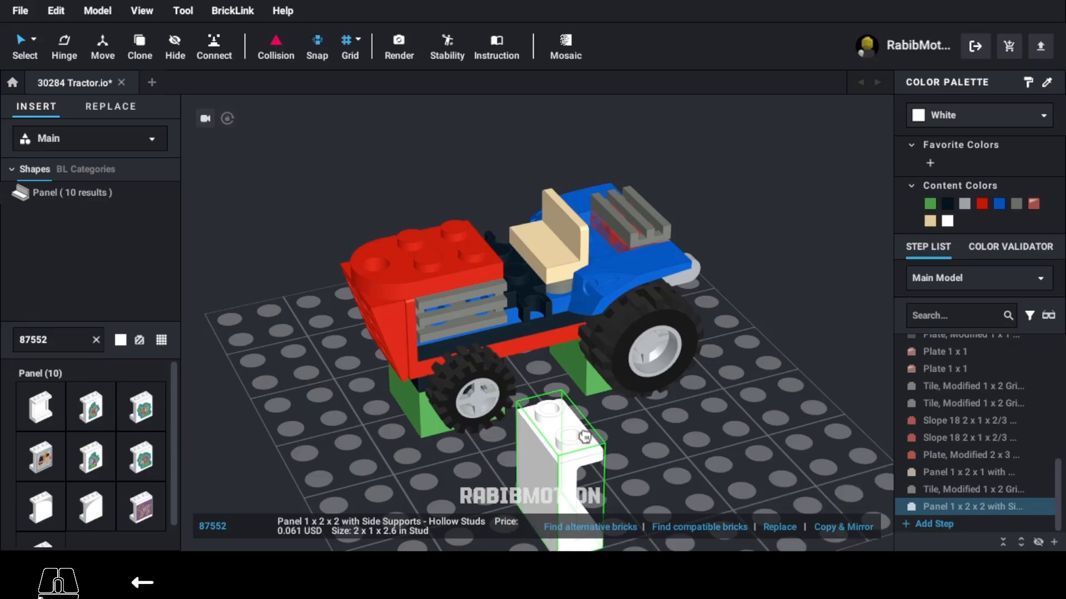
pyautogui.click(524, 173)
pyautogui.click(969, 115)
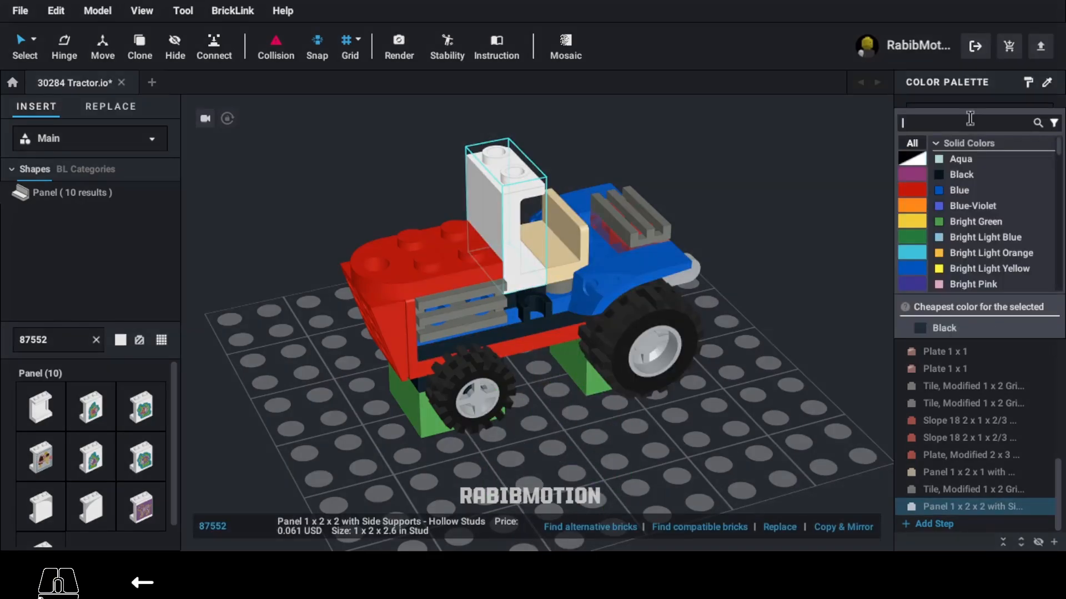
pyautogui.write('trans')
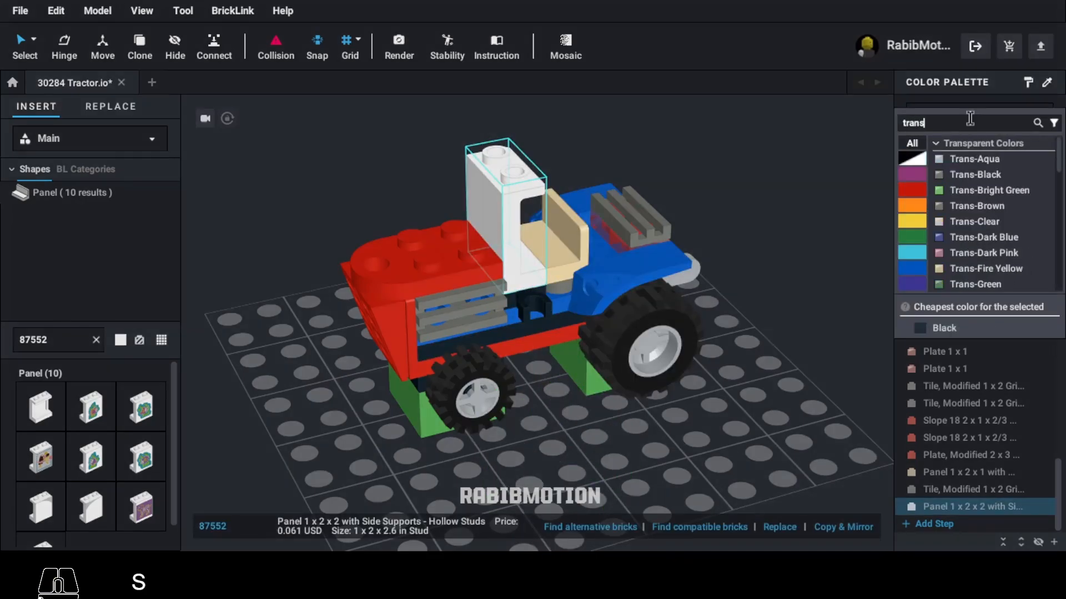
pyautogui.write(' brown')
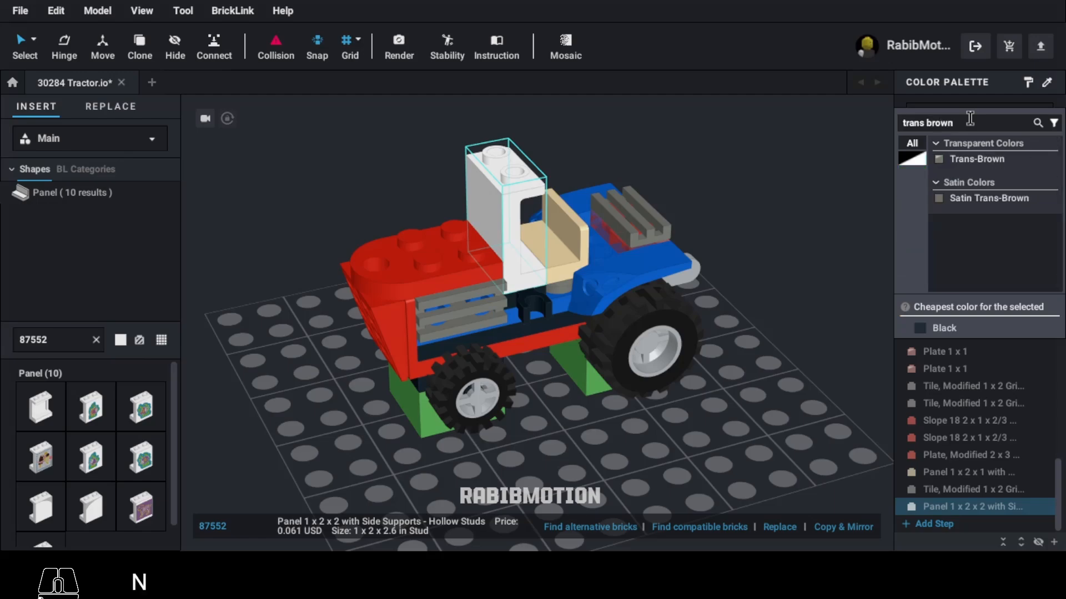
pyautogui.click(950, 159)
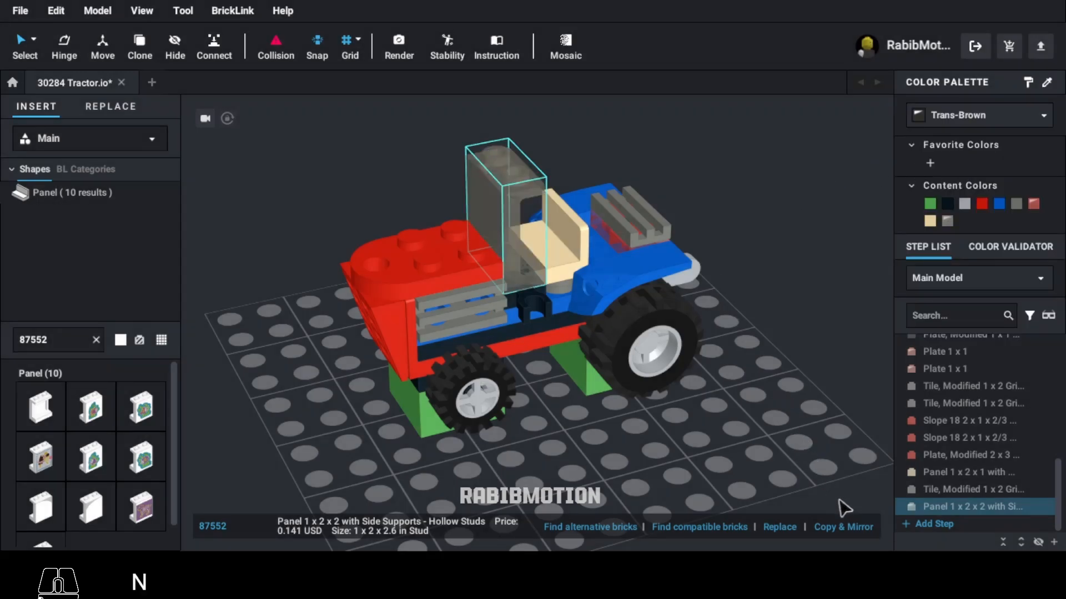
pyautogui.click(849, 527)
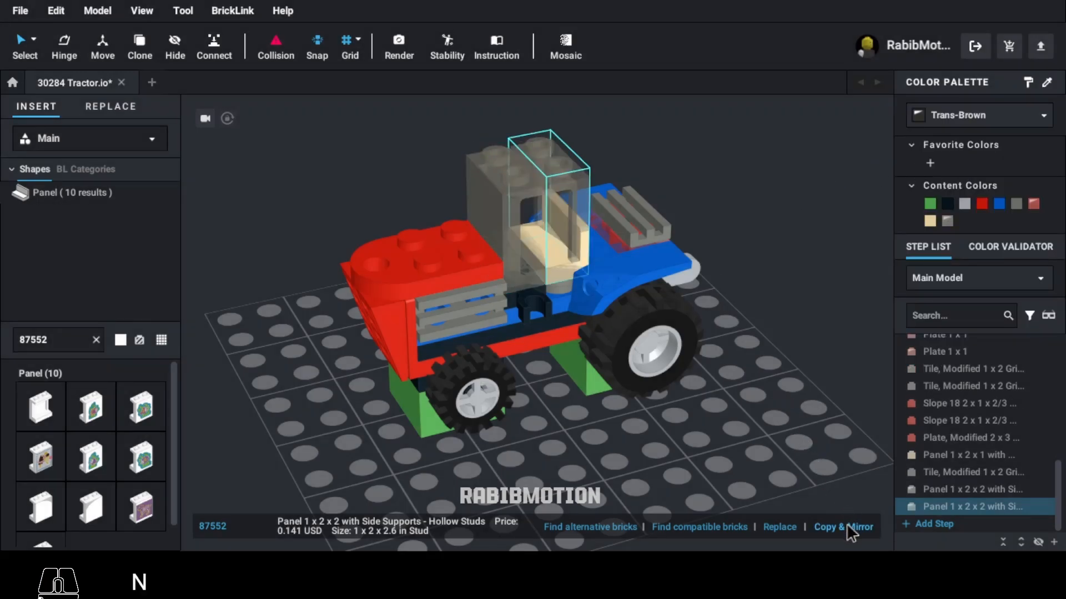
# Step: Place a 2 x 3 plate (3021) across the tops of the two Trans-Brown panels as the cab roof and colour it Red
pyautogui.click(686, 475)
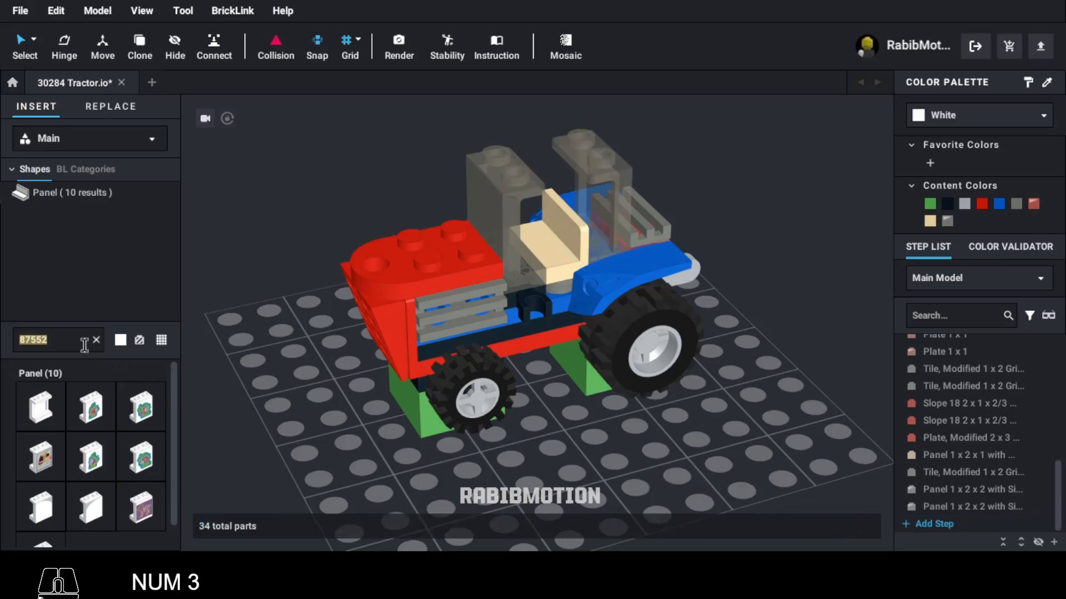
pyautogui.write('3021')
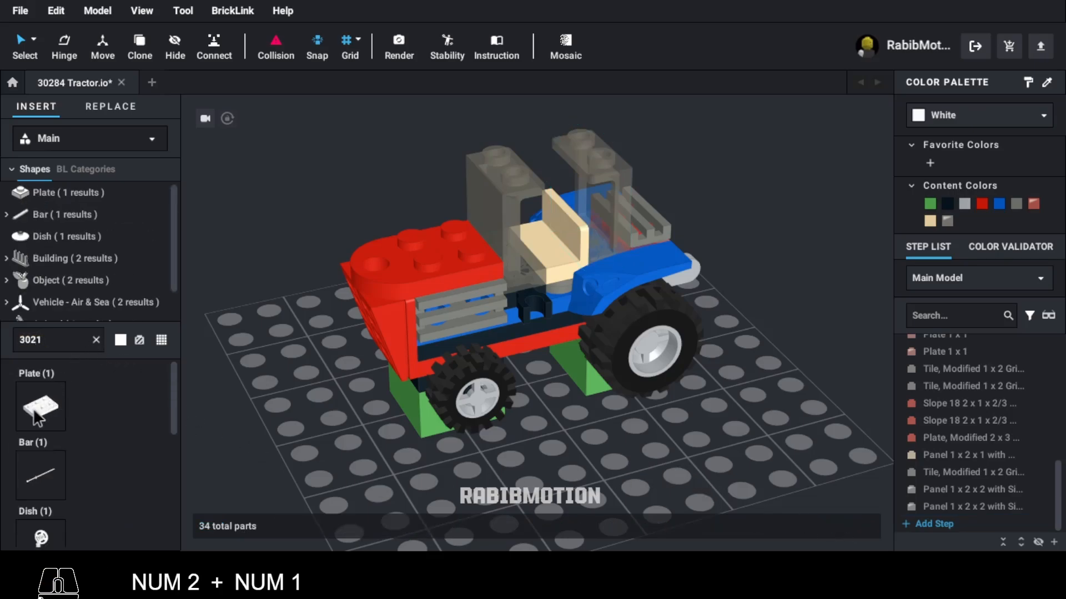
pyautogui.moveTo(36, 416); pyautogui.dragTo(547, 136)
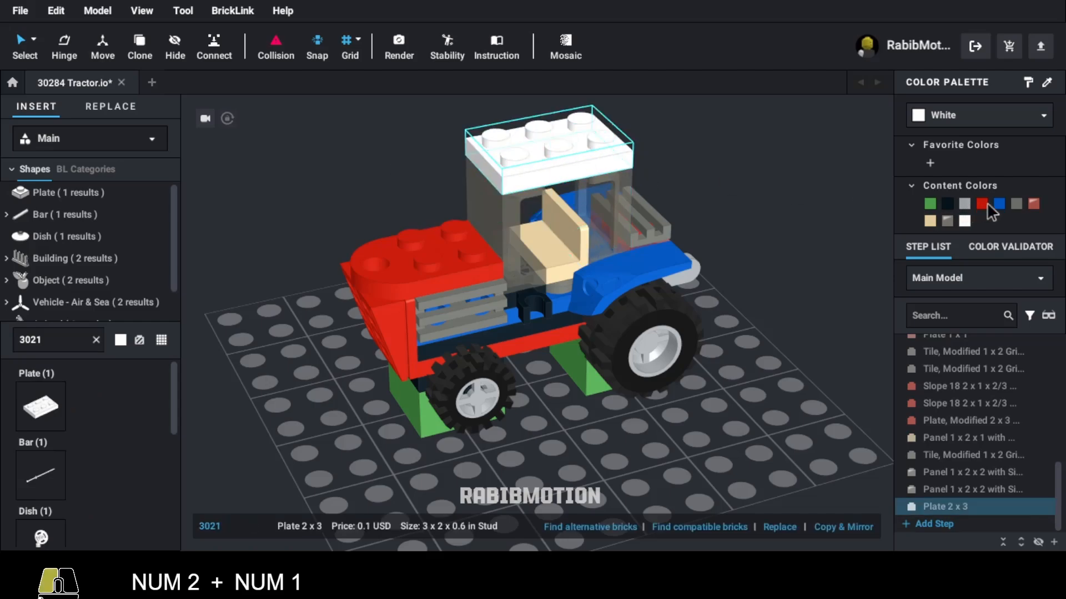
pyautogui.click(982, 204)
# Step: Place a 4L bar (30374) upright in the black holder beside the cab and colour it Black
pyautogui.doubleClick(83, 336)
pyautogui.write('3')
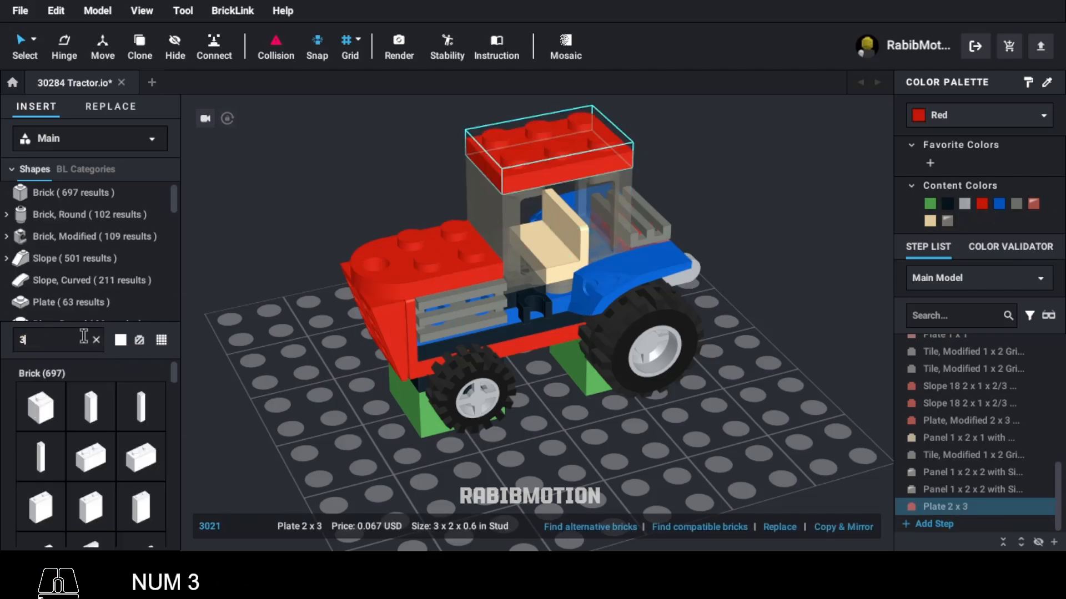
pyautogui.write('0374')
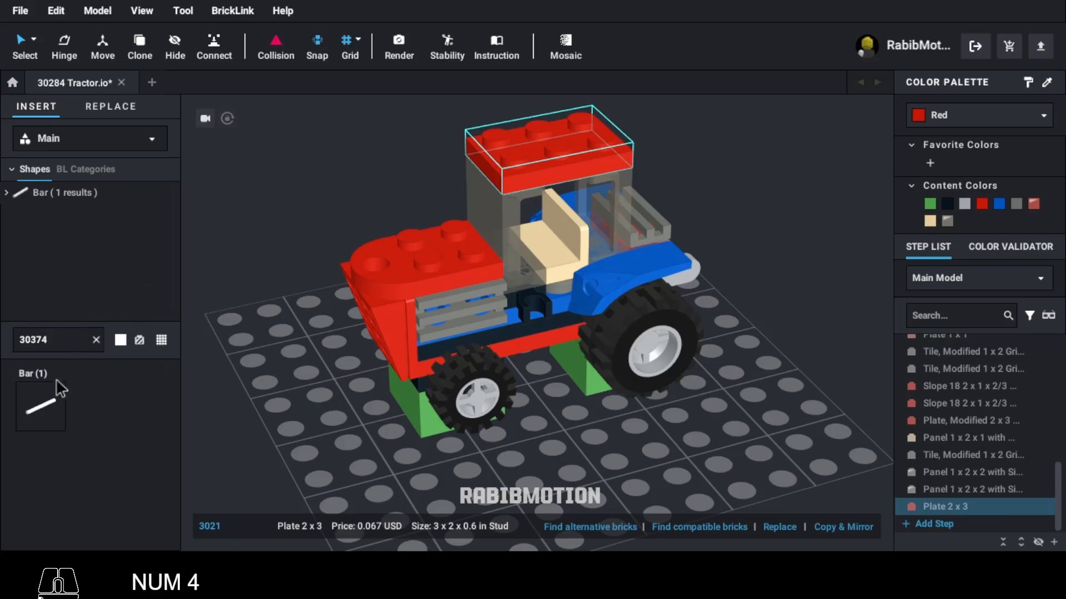
pyautogui.moveTo(60, 388); pyautogui.dragTo(549, 173)
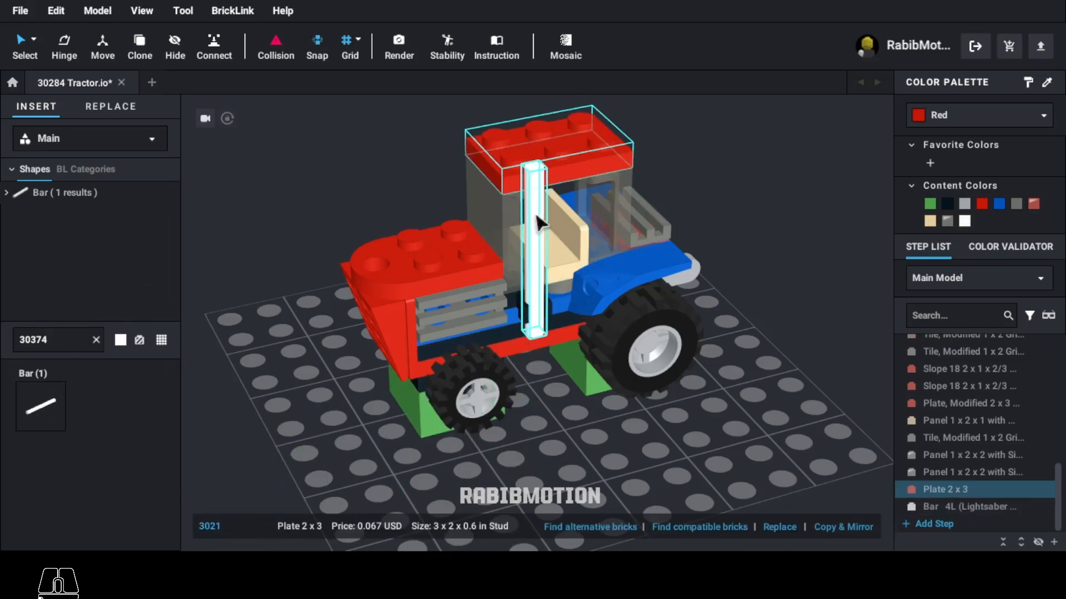
pyautogui.click(947, 204)
# Step: Clone the black bar into the holder on the opposite side of the tractor and lower it to match the first bar
pyautogui.moveTo(797, 309); pyautogui.dragTo(820, 366, button='right')
pyautogui.press('c')
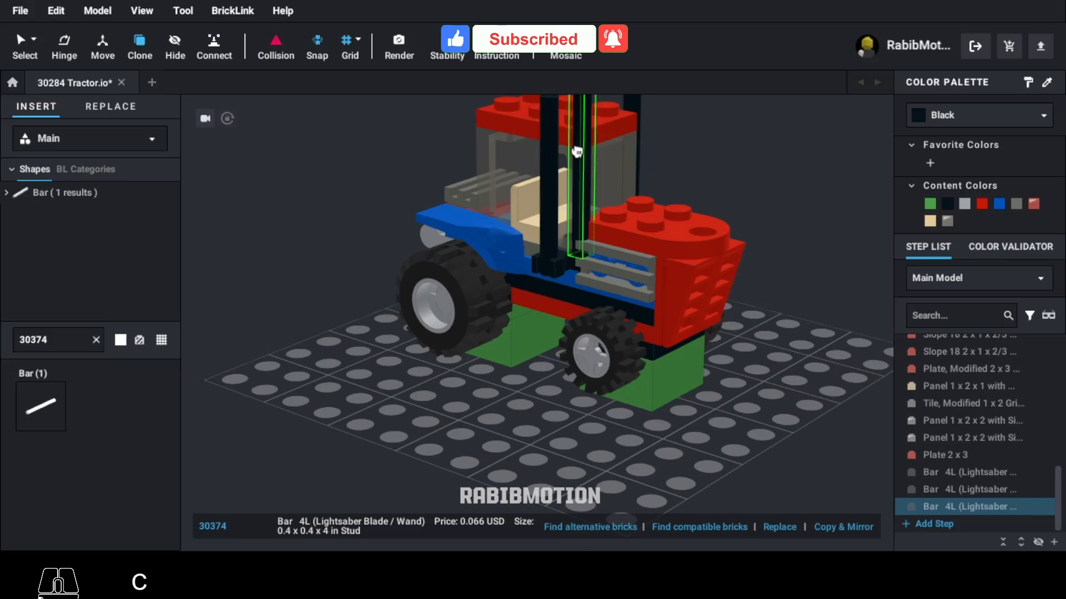
pyautogui.press('Escape')
pyautogui.moveTo(760, 348); pyautogui.dragTo(541, 295, button='right')
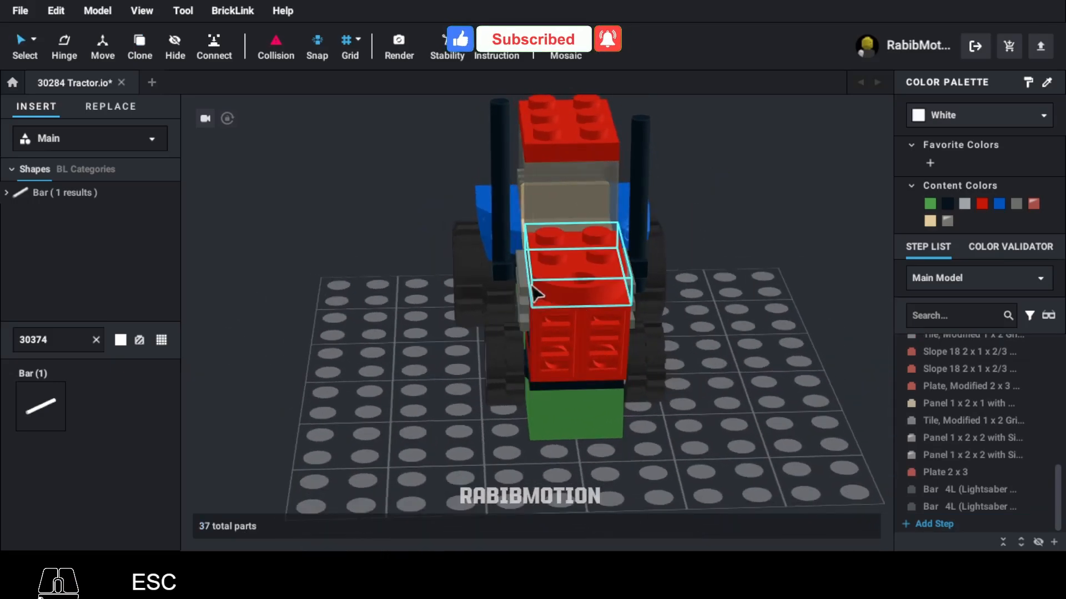
pyautogui.click(507, 197)
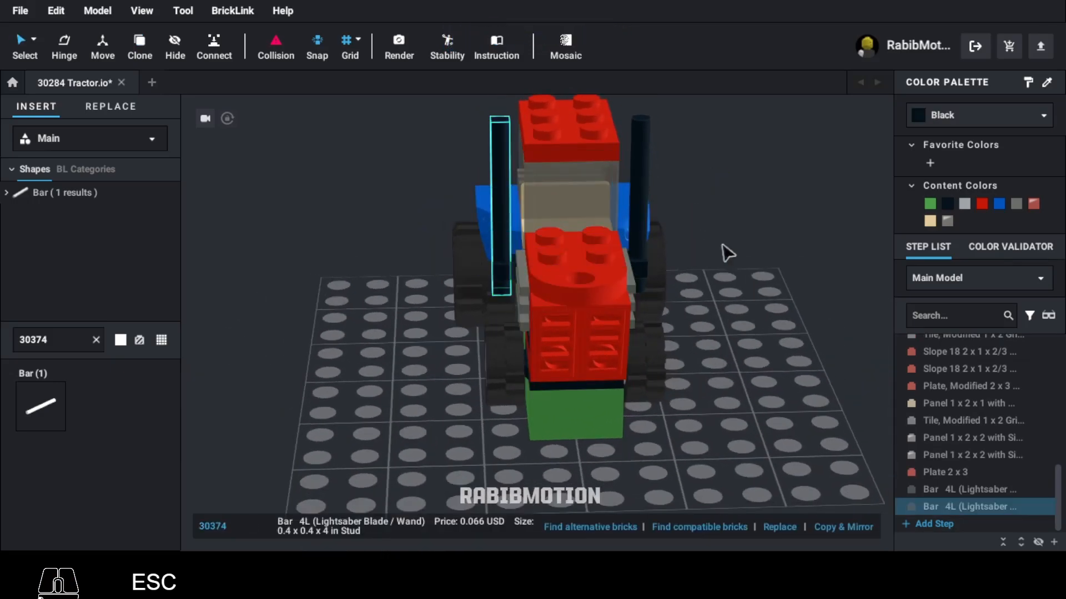
pyautogui.moveTo(723, 250); pyautogui.dragTo(733, 342, button='right')
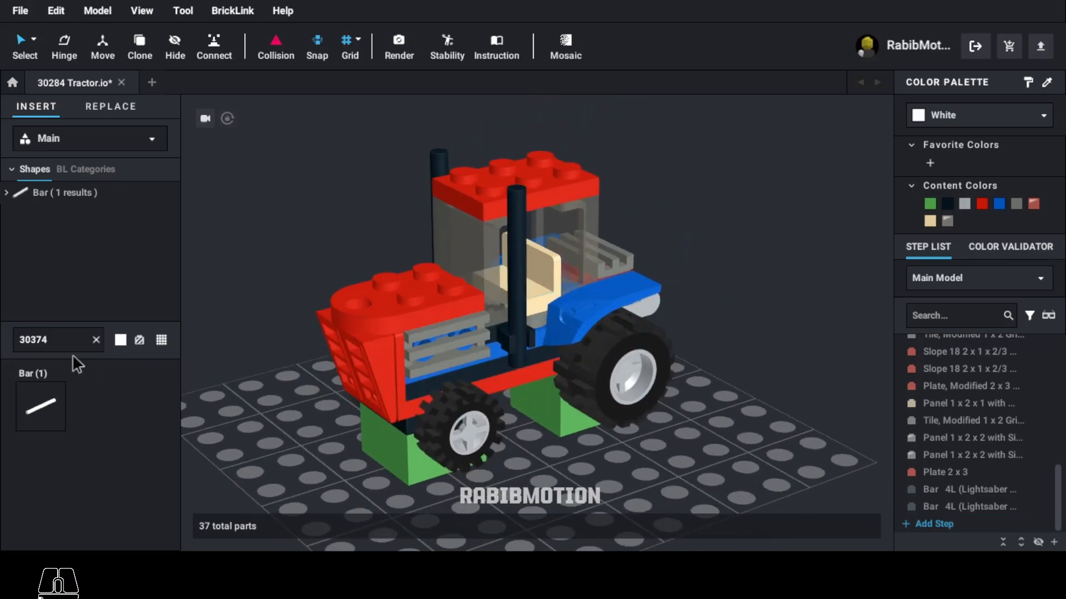
# Step: Place a 1 x 1 round plate (4073) on the middle roof stud on the tractor's left side and colour it Trans-Yellow
pyautogui.write('4073')
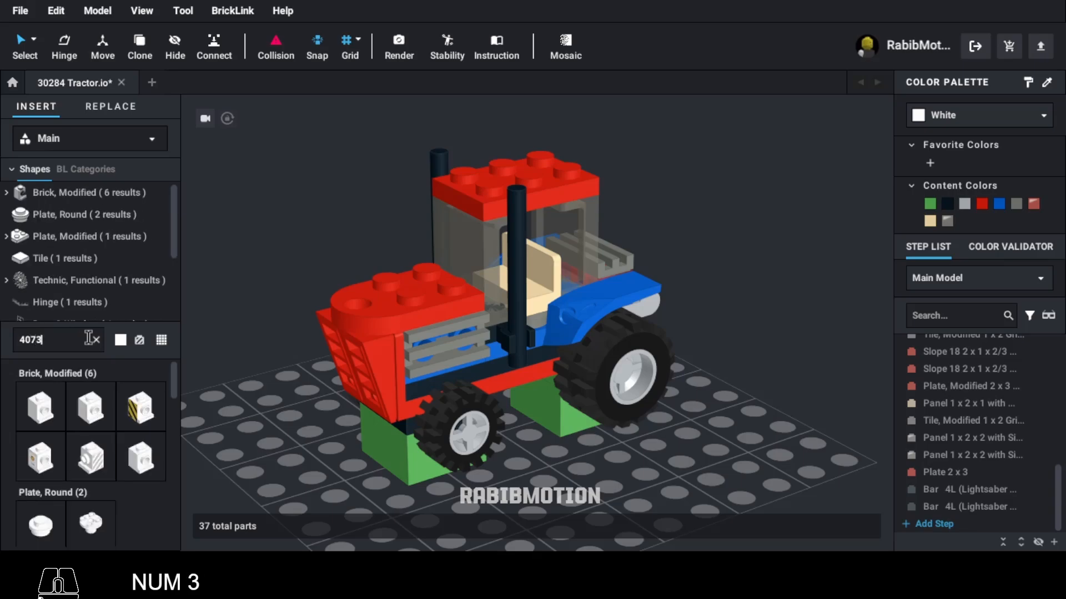
pyautogui.moveTo(150, 359); pyautogui.dragTo(512, 169)
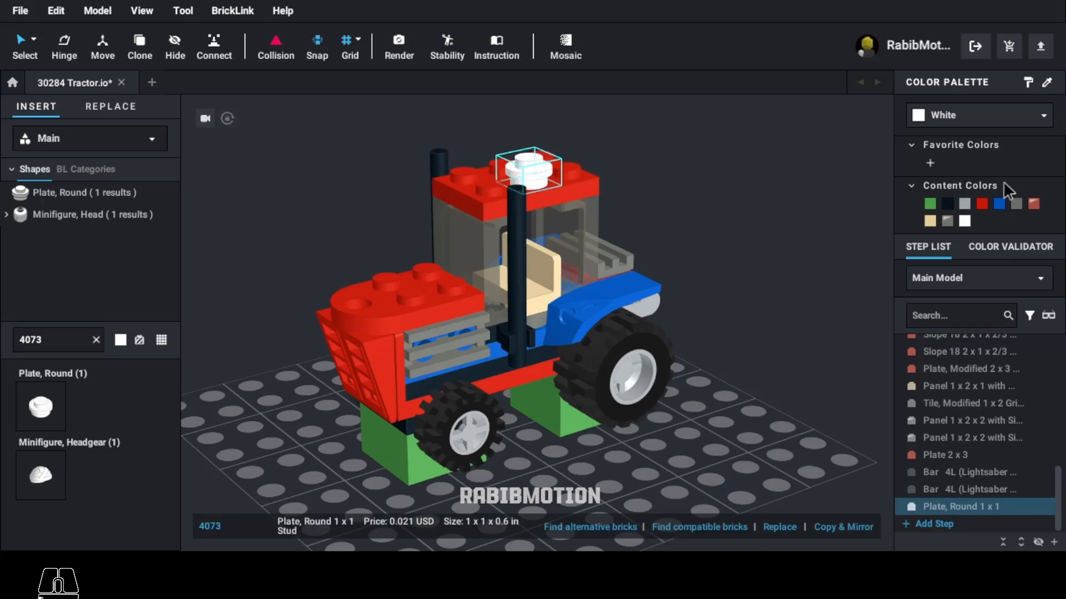
pyautogui.click(990, 117)
pyautogui.write('tran')
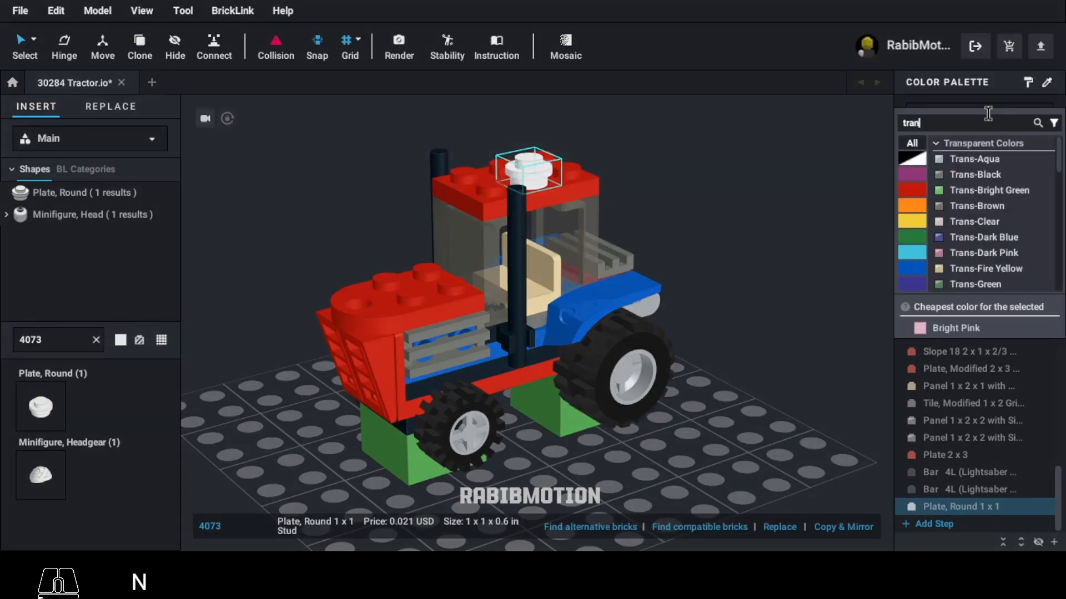
pyautogui.write('s ye')
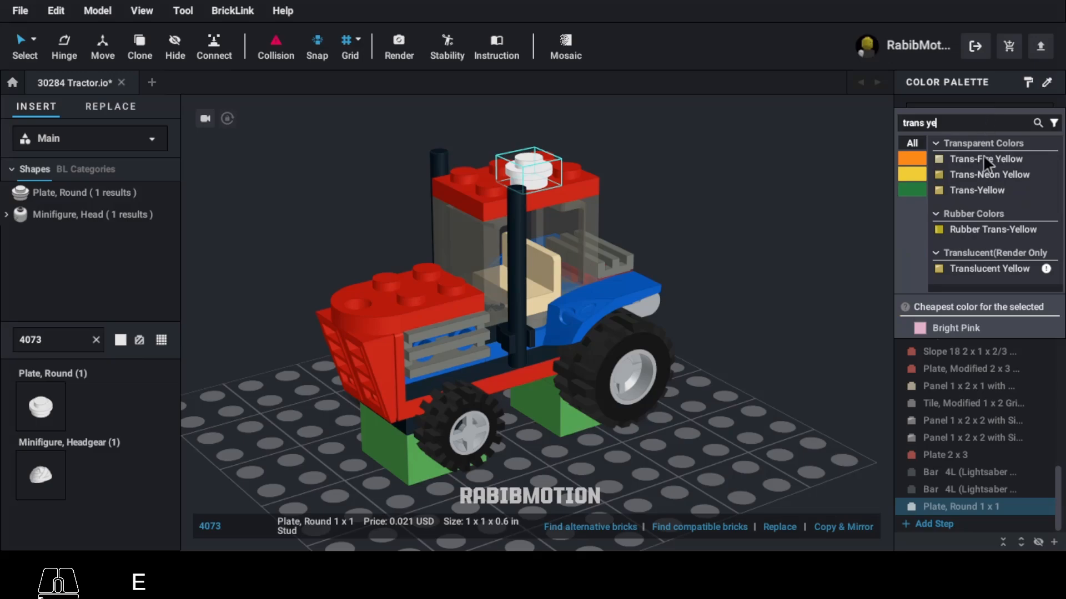
pyautogui.click(978, 189)
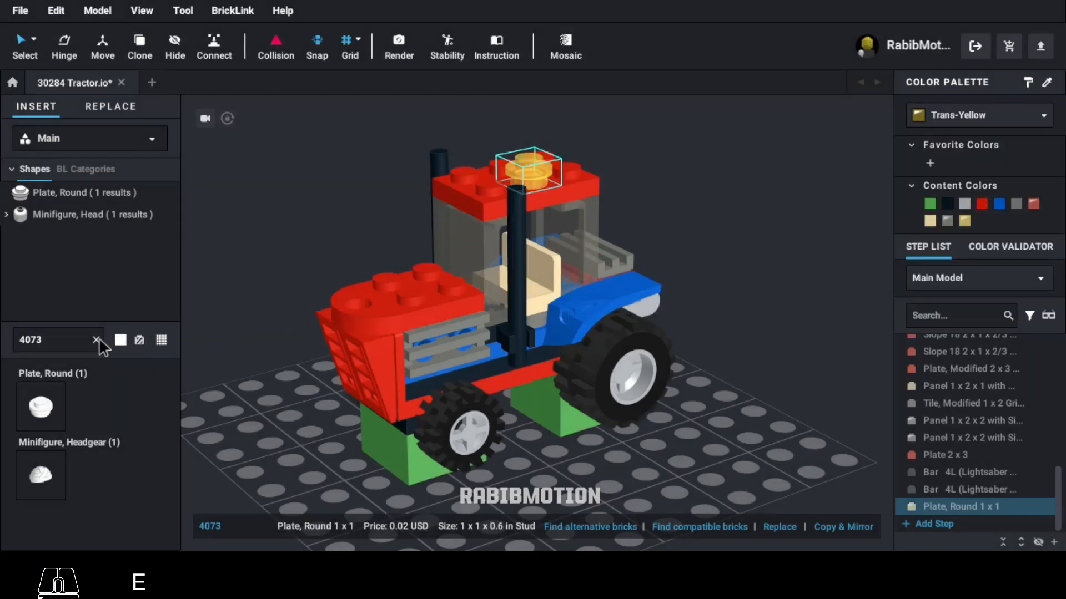
# Step: Insert a battle droid mechanical arm (30377), orient it lengthwise and attach it to the grey bar handle at the tractor's rear
pyautogui.write('30377')
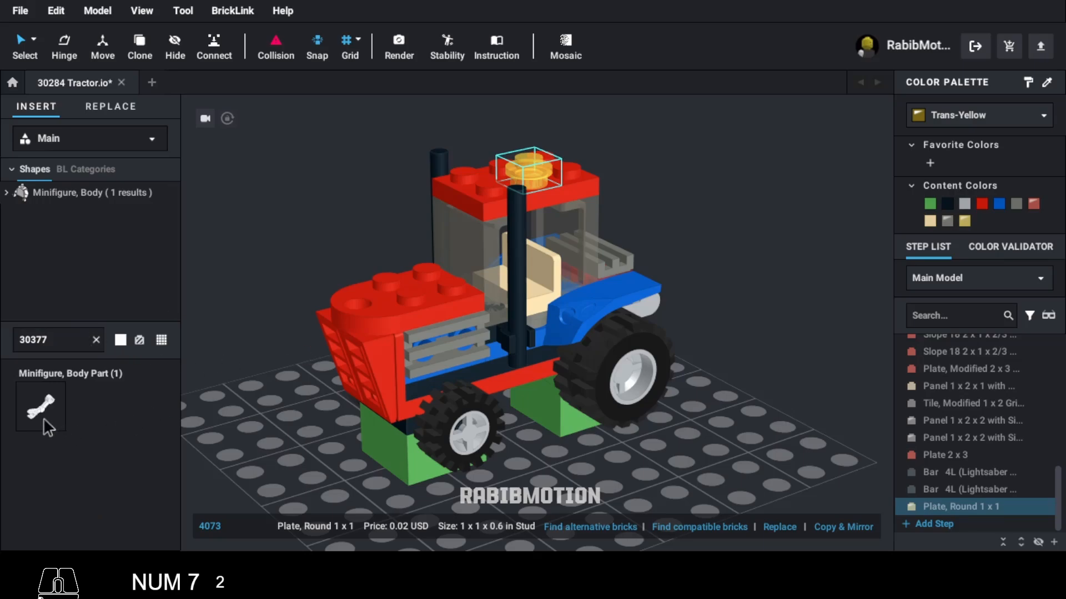
pyautogui.click(43, 418)
pyautogui.moveTo(644, 450); pyautogui.dragTo(532, 458, button='right')
pyautogui.press('Up')
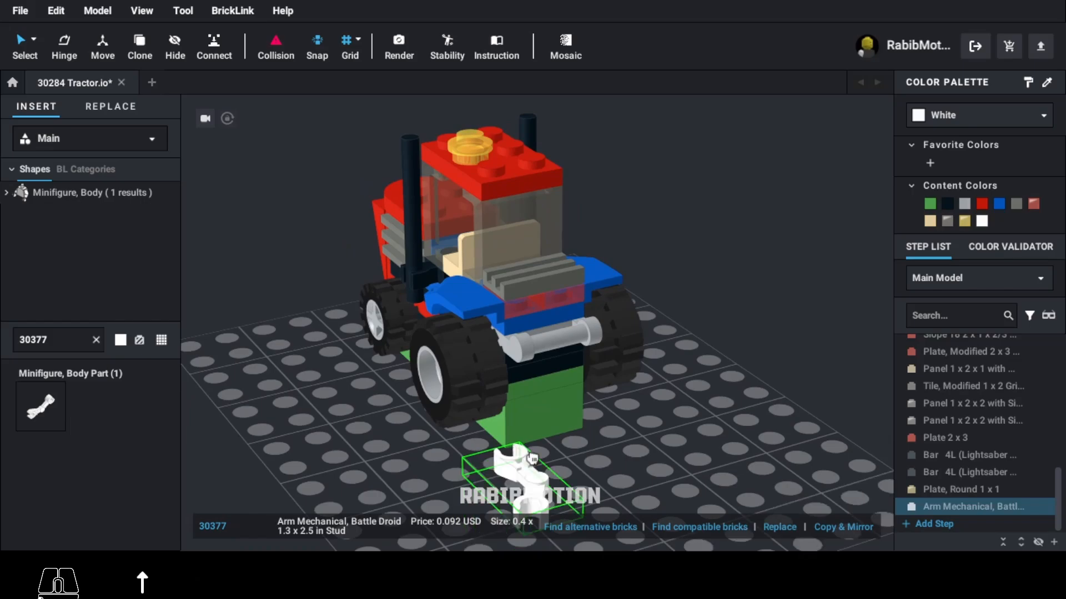
pyautogui.press('Right')
pyautogui.press('Left')
pyautogui.press('Down')
pyautogui.moveTo(532, 459); pyautogui.dragTo(565, 456, button='right')
pyautogui.press('Up')
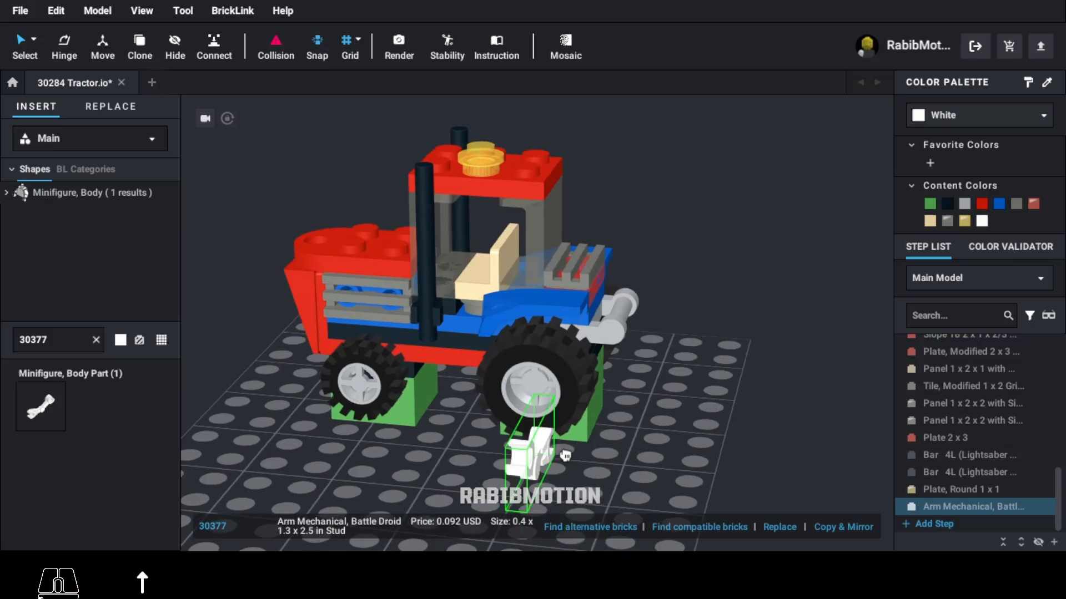
pyautogui.press('Left')
pyautogui.moveTo(565, 456); pyautogui.dragTo(639, 319)
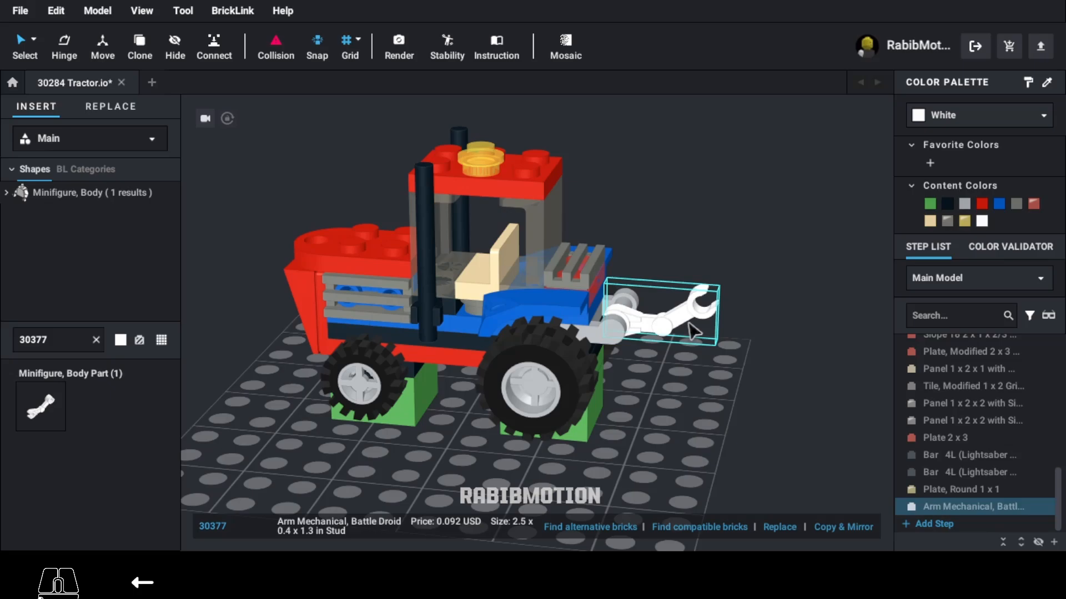
# Step: Rotate the mechanical arm around the rear bar handle so it slopes down behind the tractor, and colour it Black
pyautogui.press('r')
pyautogui.click(622, 398)
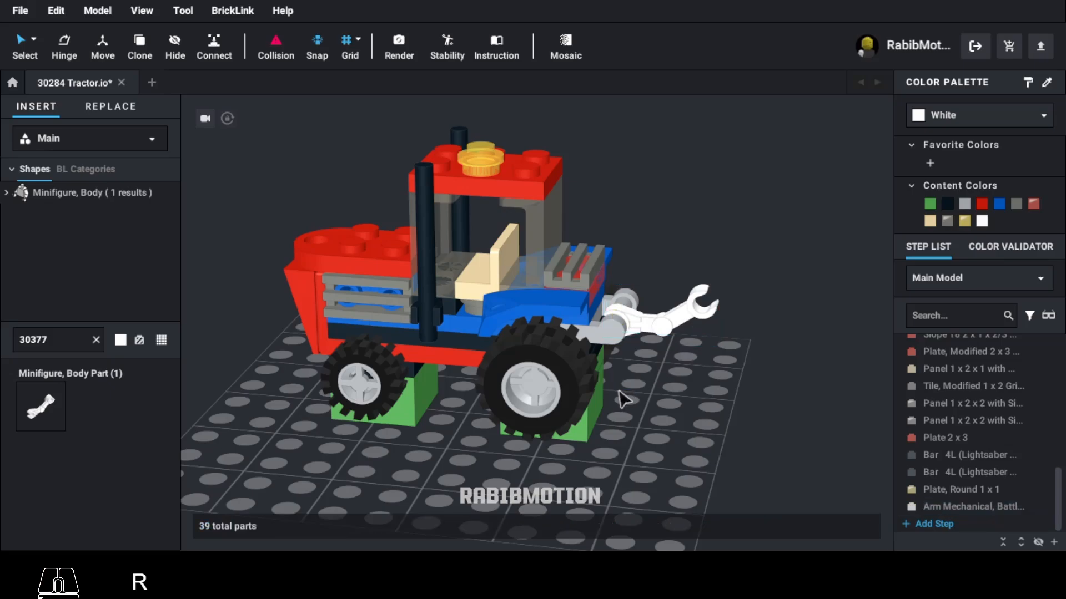
pyautogui.click(660, 340)
pyautogui.press('r')
pyautogui.press('Down')
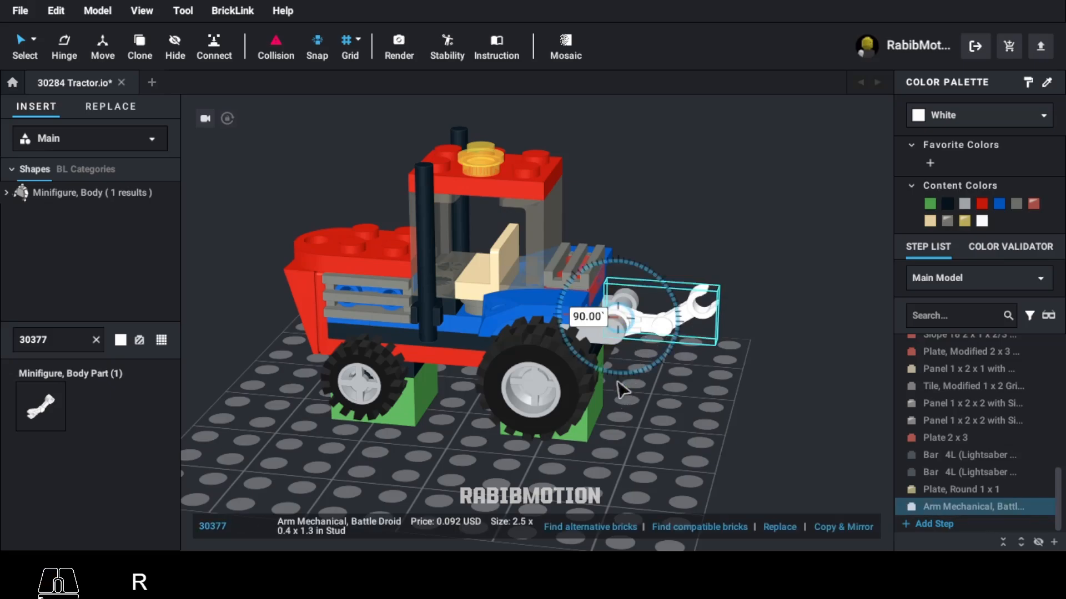
pyautogui.moveTo(641, 377); pyautogui.dragTo(599, 383)
pyautogui.moveTo(760, 360); pyautogui.dragTo(713, 371, button='right')
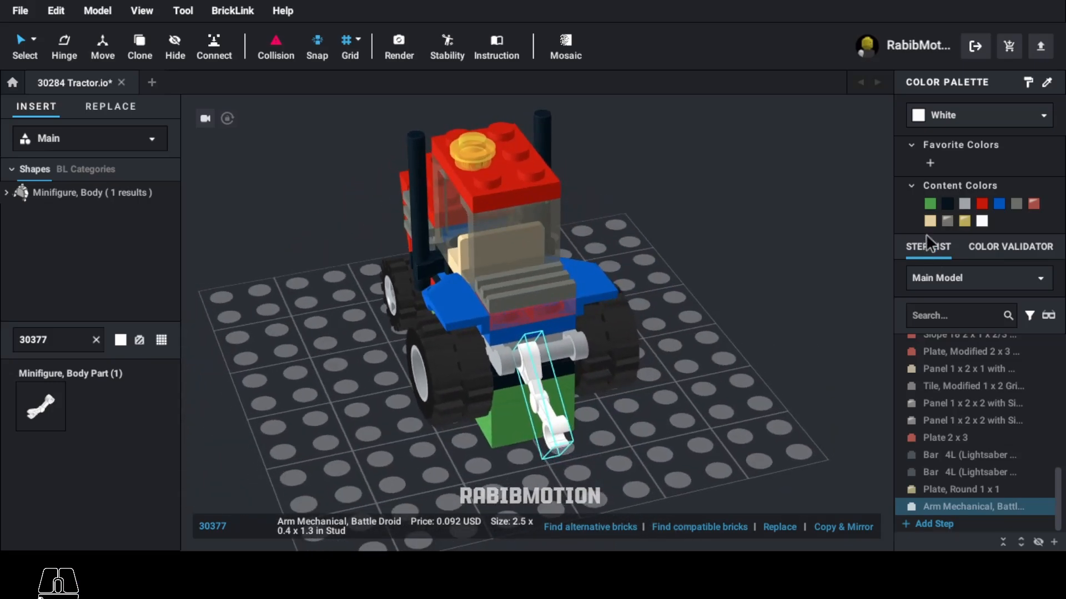
pyautogui.click(947, 203)
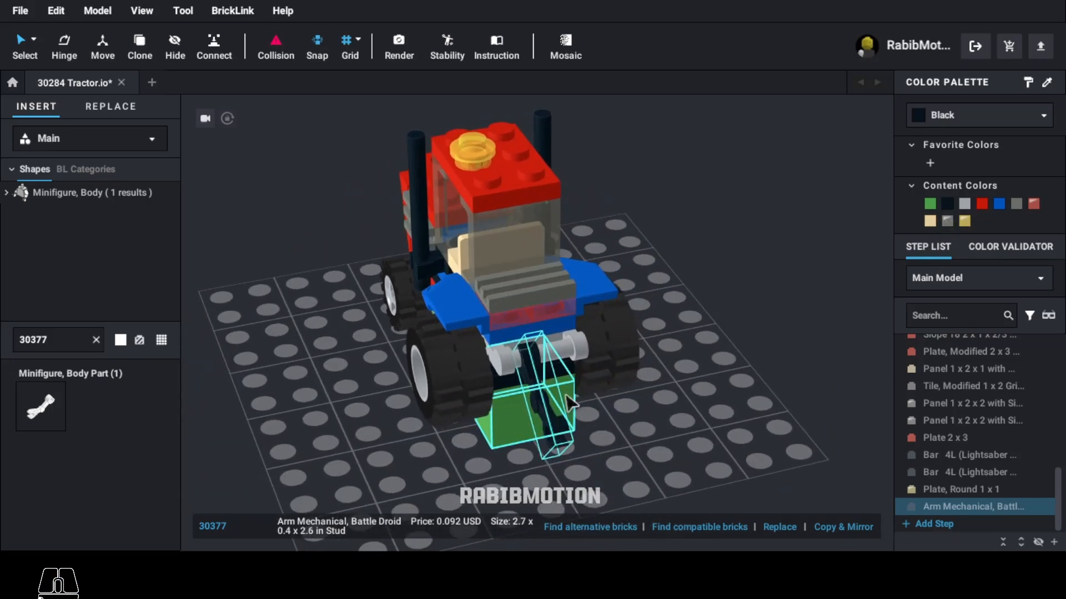
# Step: Slide the black arm to one end of the rear bar handle and place a mirrored copy at the other end
pyautogui.moveTo(583, 404); pyautogui.dragTo(583, 409, button='right')
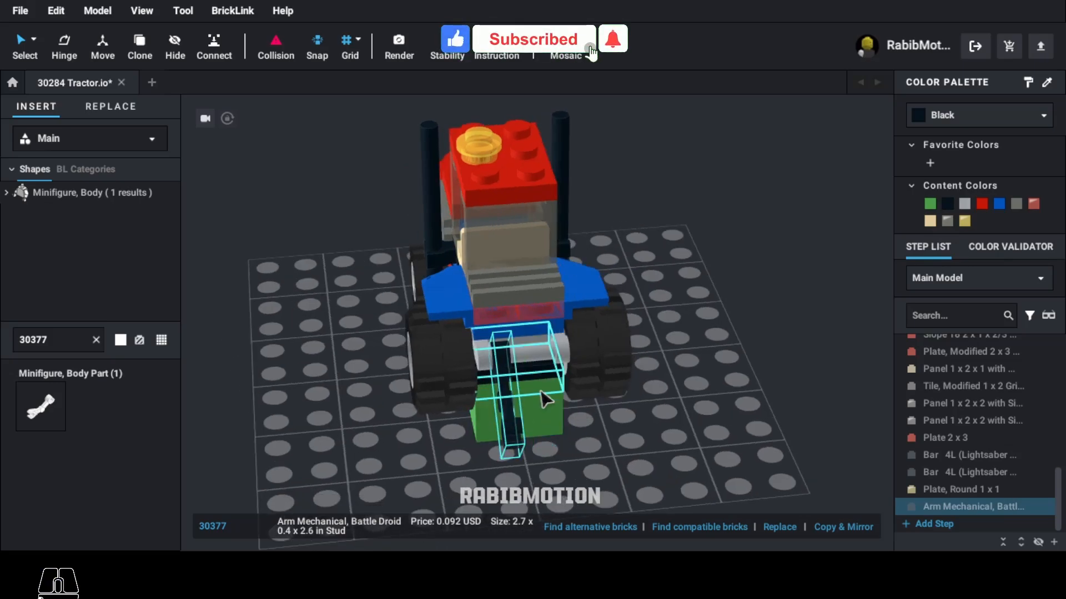
pyautogui.click(861, 527)
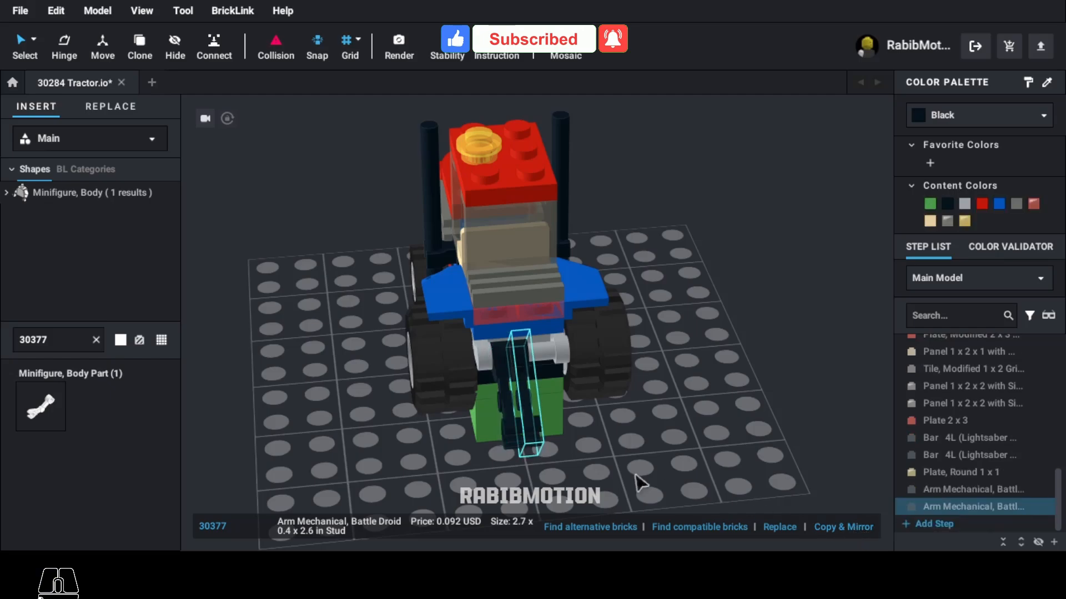
pyautogui.moveTo(548, 389); pyautogui.dragTo(557, 388)
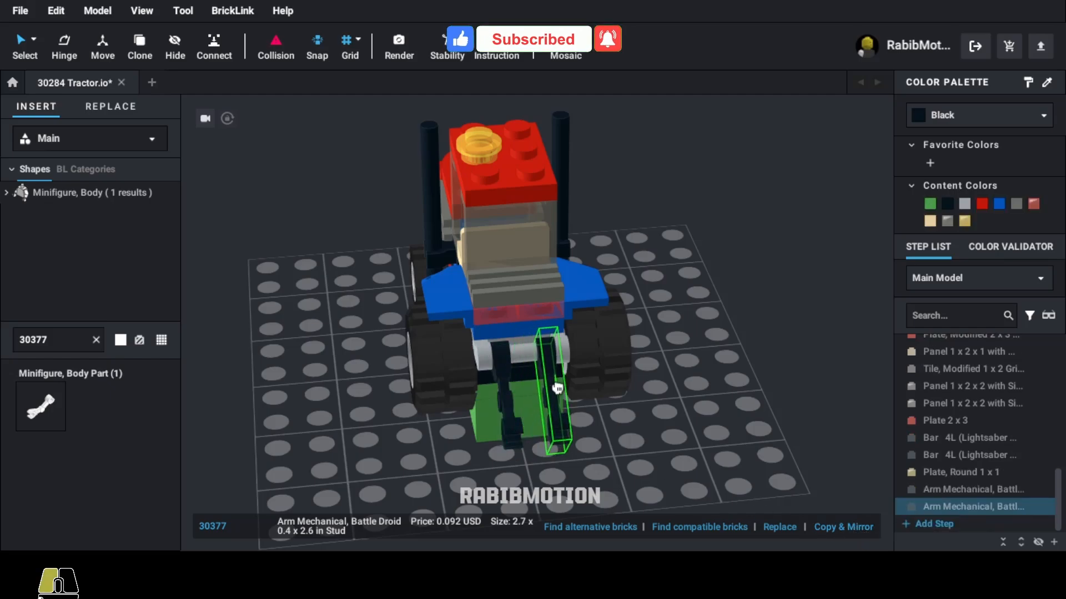
pyautogui.moveTo(635, 399); pyautogui.dragTo(666, 435, button='right')
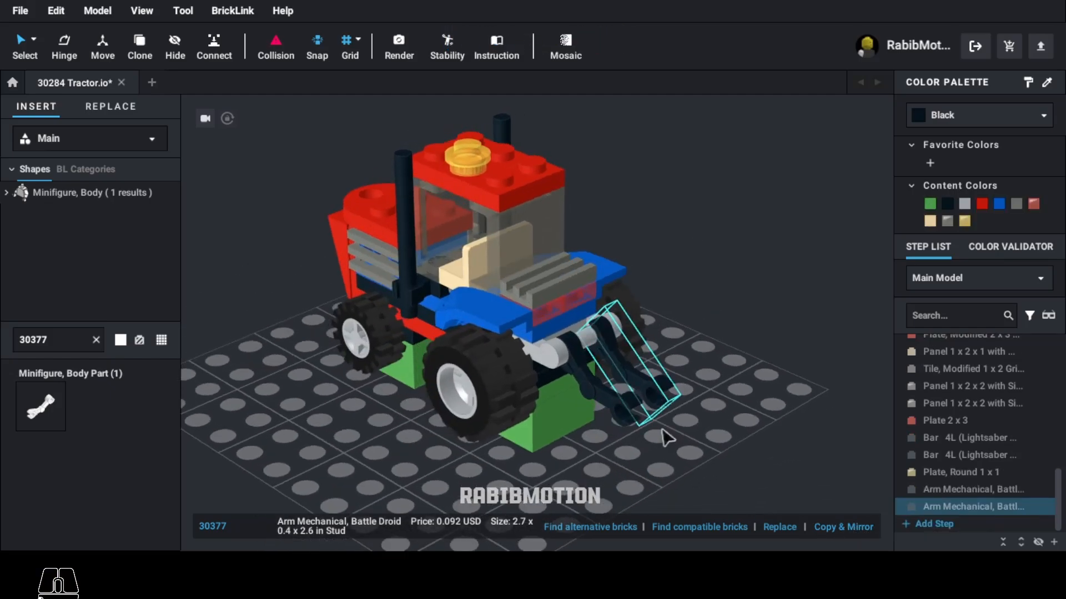
pyautogui.click(599, 467)
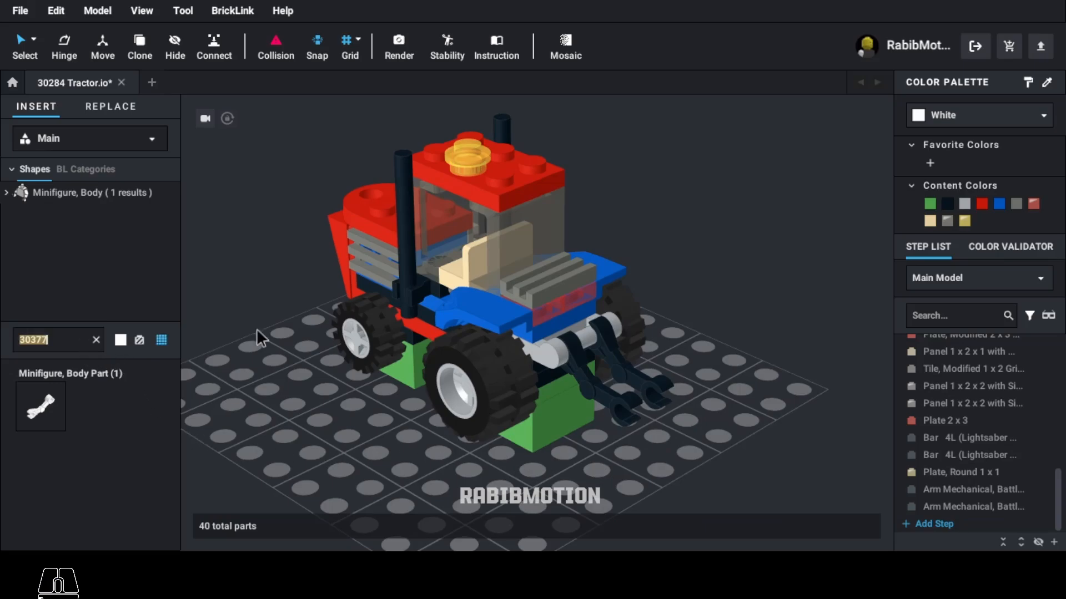
# Step: Clone the rear grey 1 x 2 plate with bar handle, turn it around and attach its handle to the ends of both black arms
pyautogui.click(555, 367)
pyautogui.press('c')
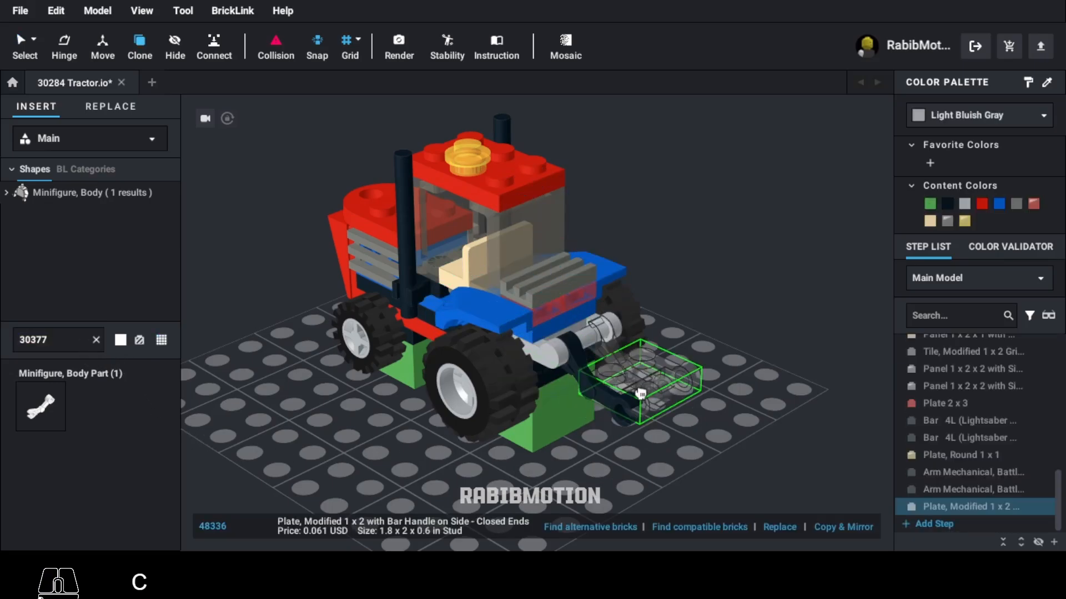
pyautogui.press('Right')
pyautogui.press('Right')
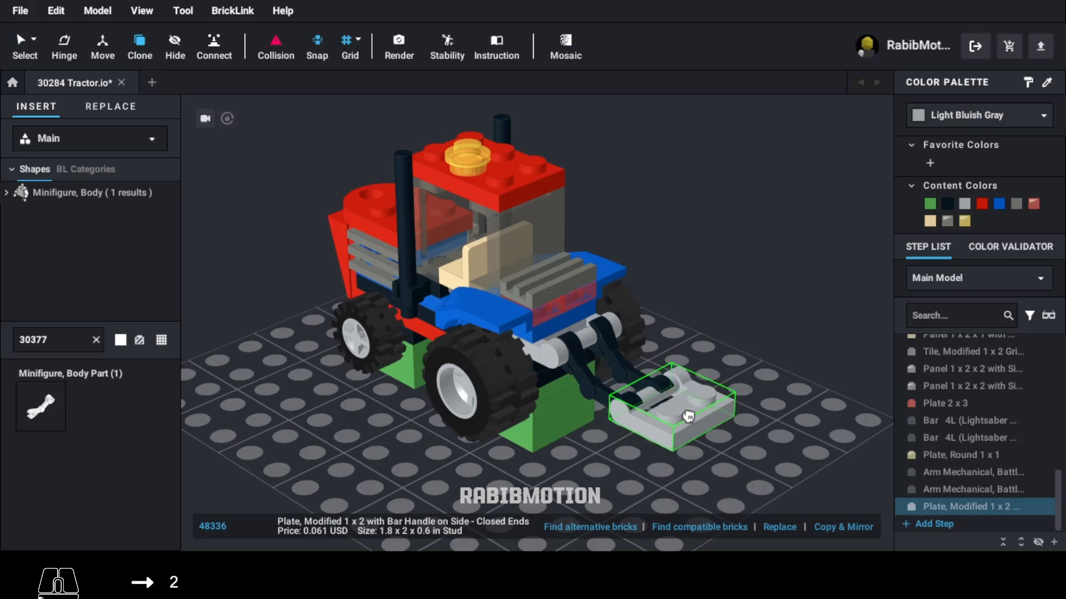
pyautogui.click(692, 414)
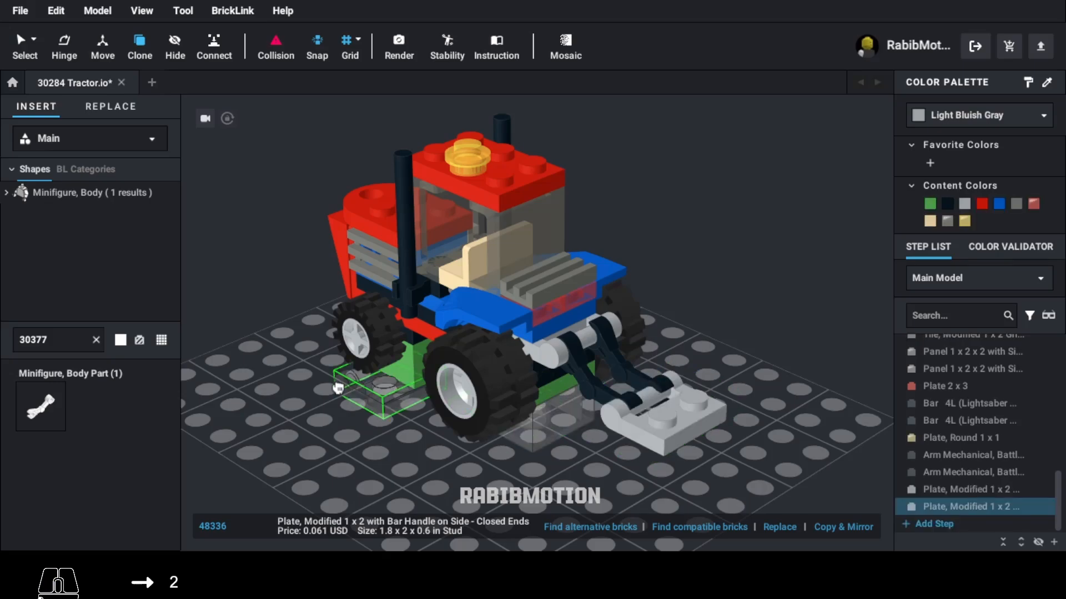
pyautogui.press('Escape')
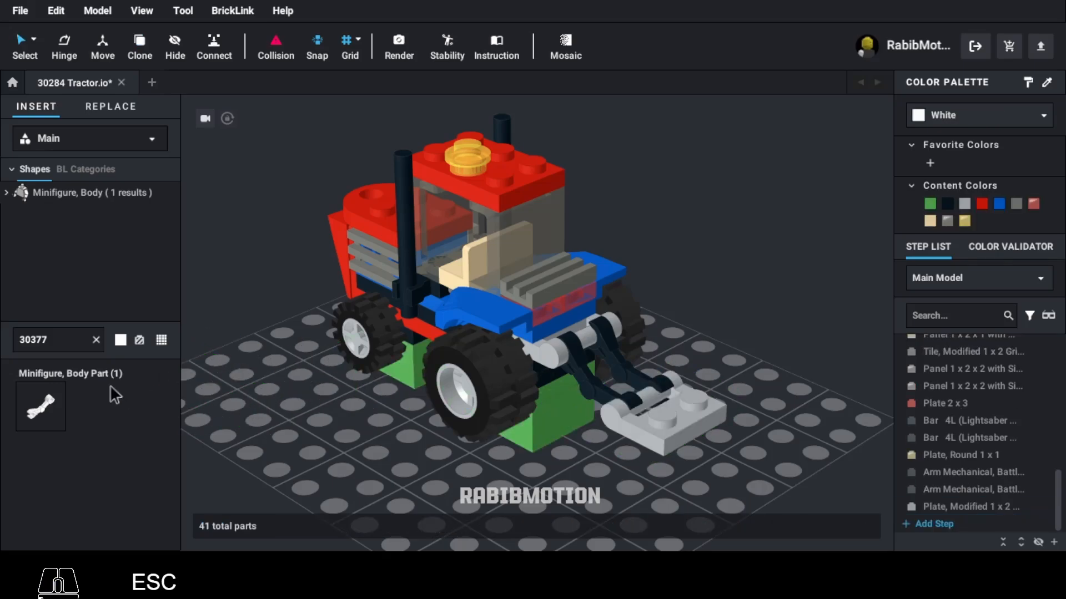
# Step: Clone the grey plate held by the arms, turn it around and place the copy underneath it with the handle facing backwards
pyautogui.click(80, 341)
pyautogui.click(696, 428)
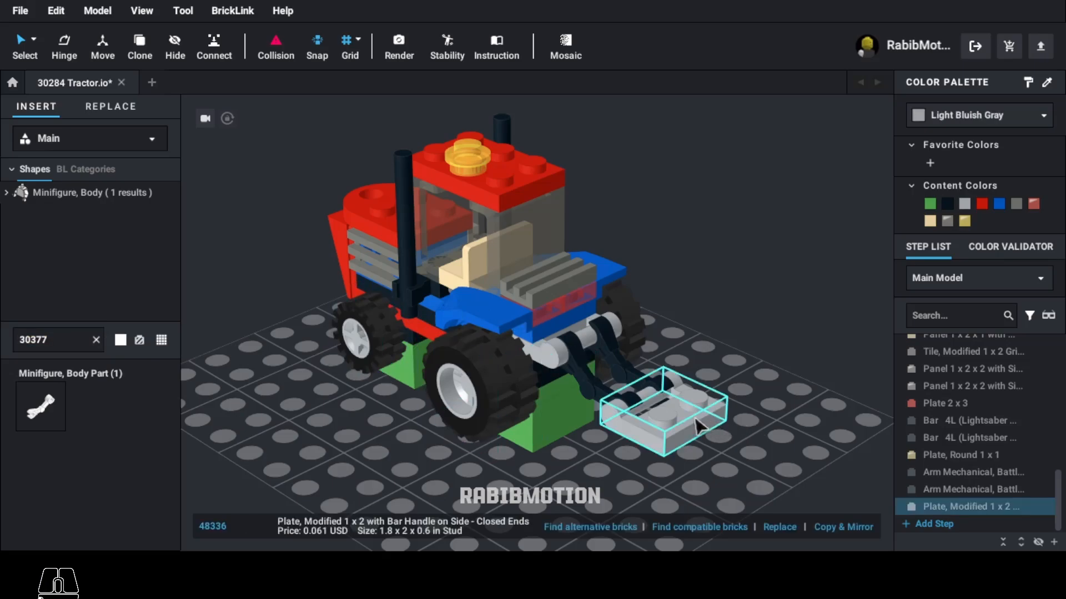
pyautogui.press('c')
pyautogui.press('Right')
pyautogui.press('Right')
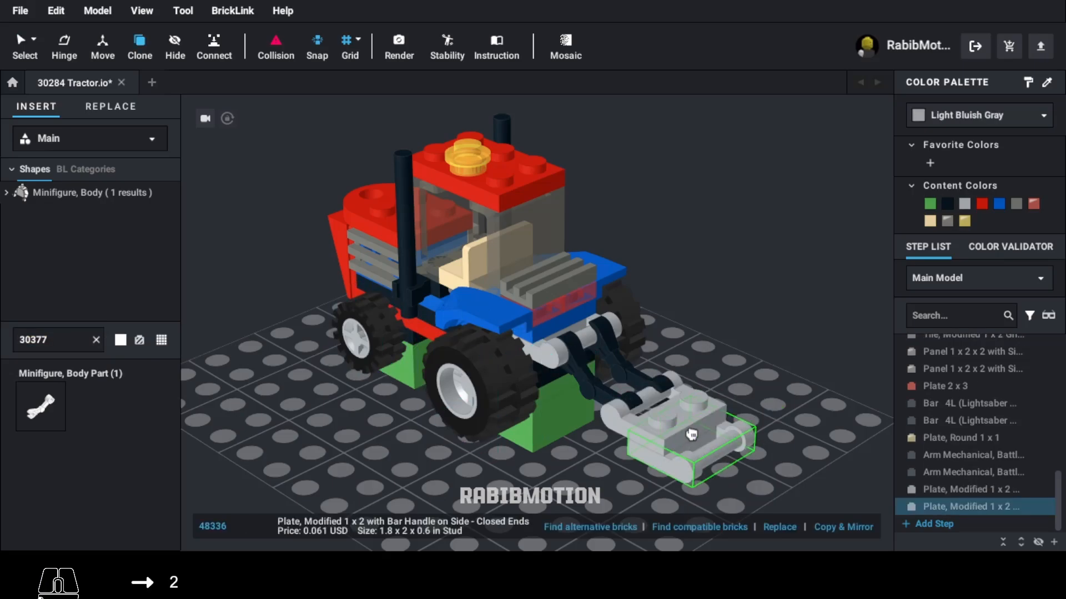
pyautogui.click(648, 465)
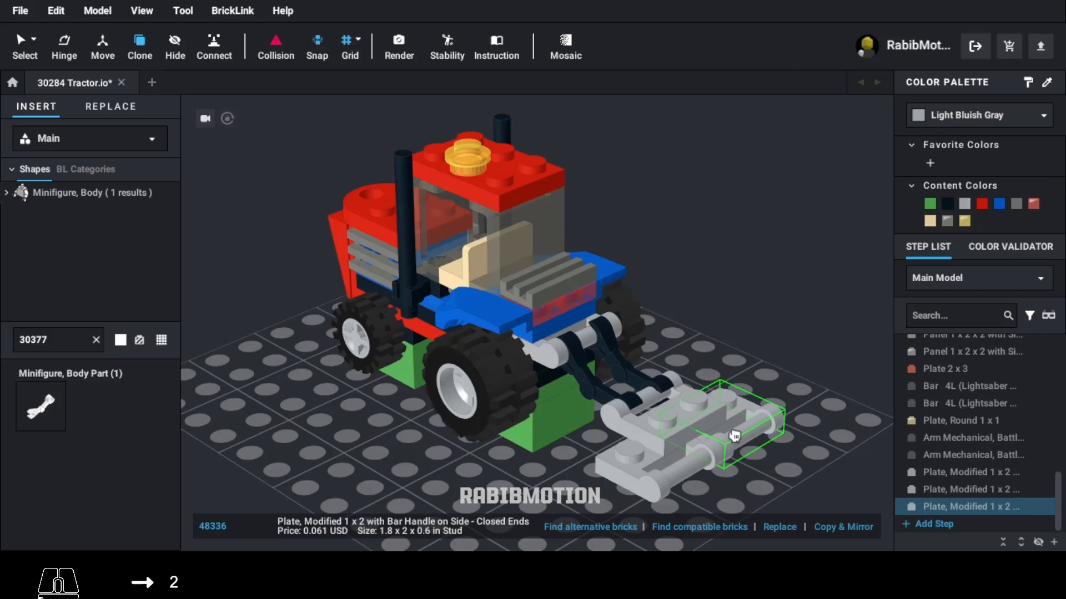
# Step: Find part 2926, turn it crosswise and mount it underneath the trailing grey plates, coloured Black
pyautogui.press('Escape')
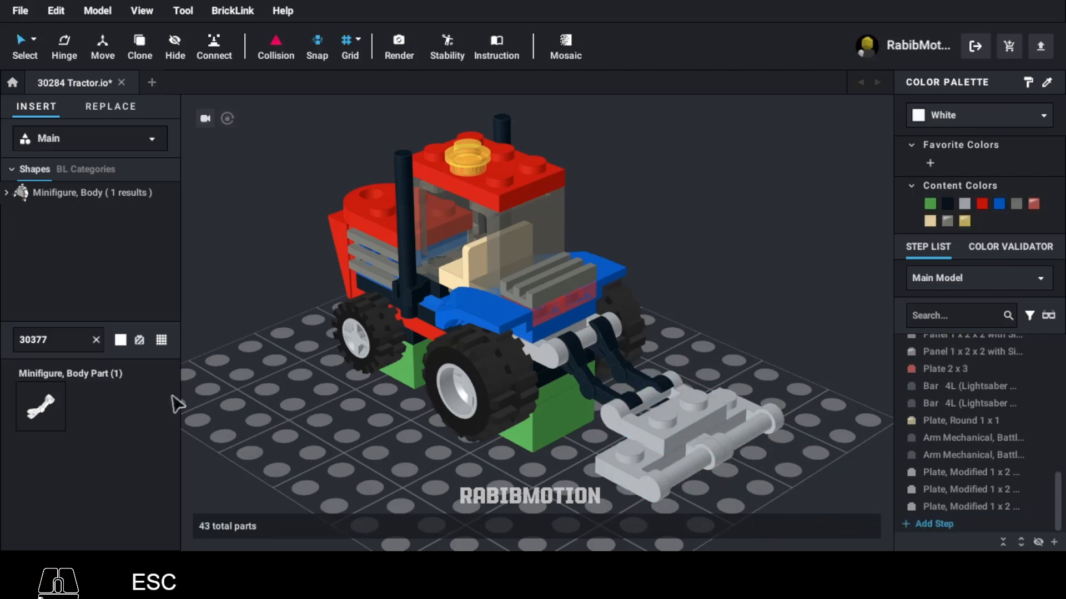
pyautogui.write('2926')
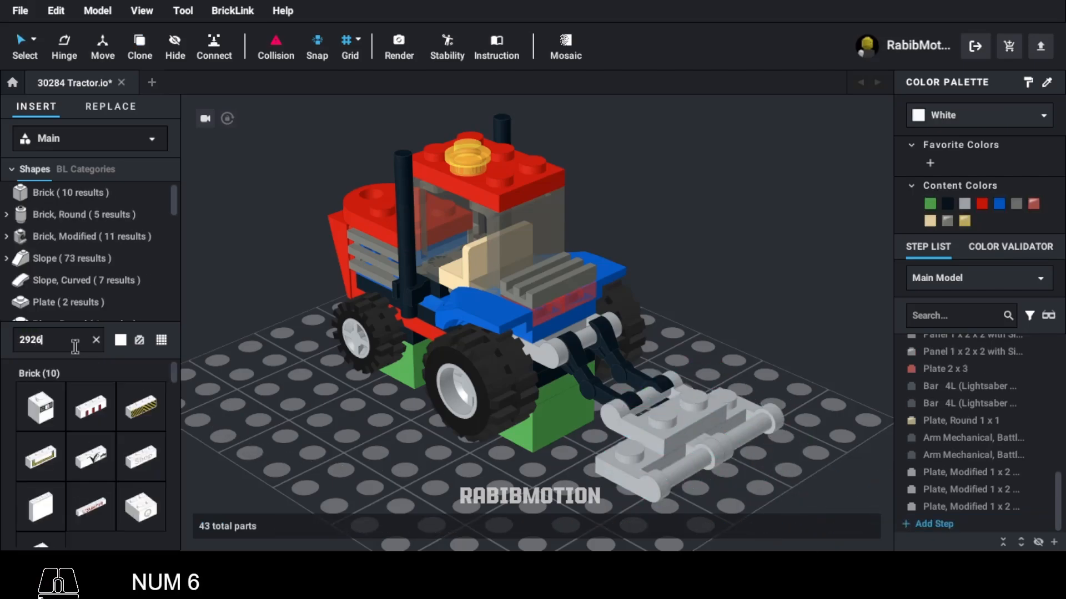
pyautogui.click(51, 421)
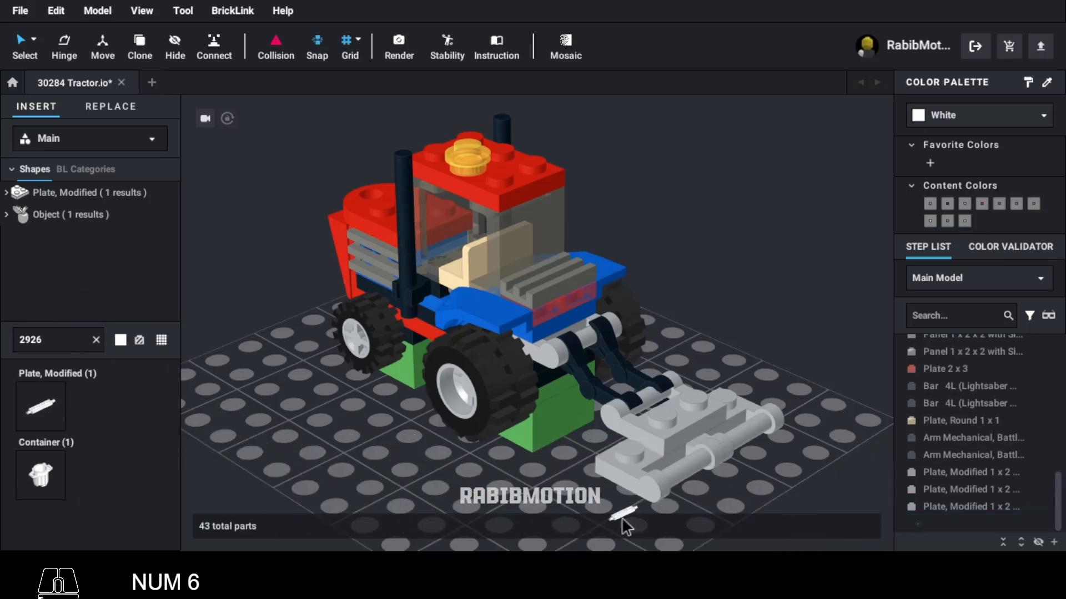
pyautogui.click(624, 522)
pyautogui.press('Right')
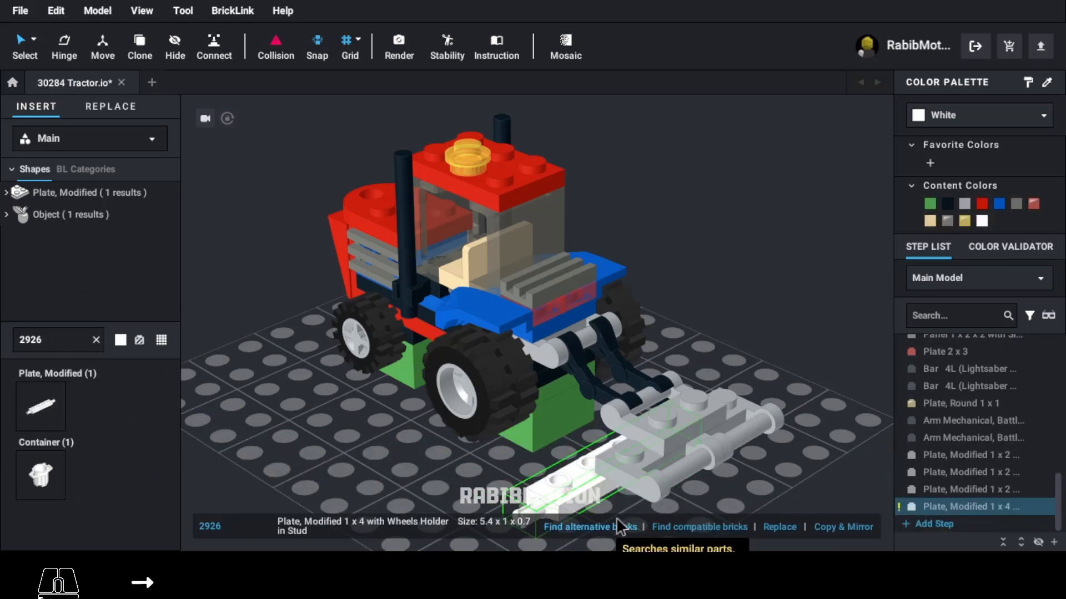
pyautogui.click(688, 473)
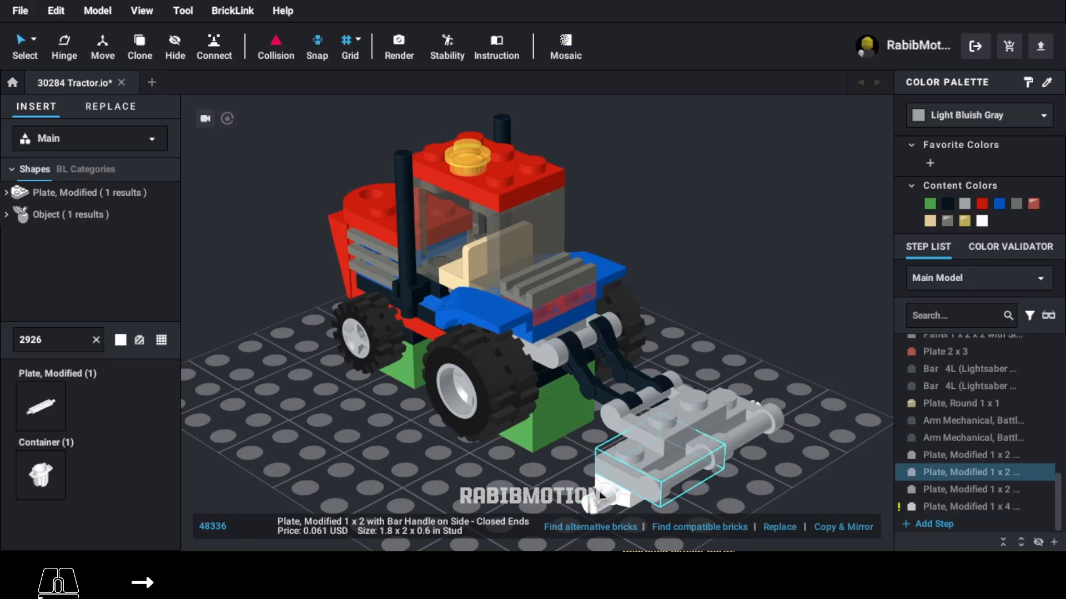
pyautogui.click(602, 495)
pyautogui.click(947, 204)
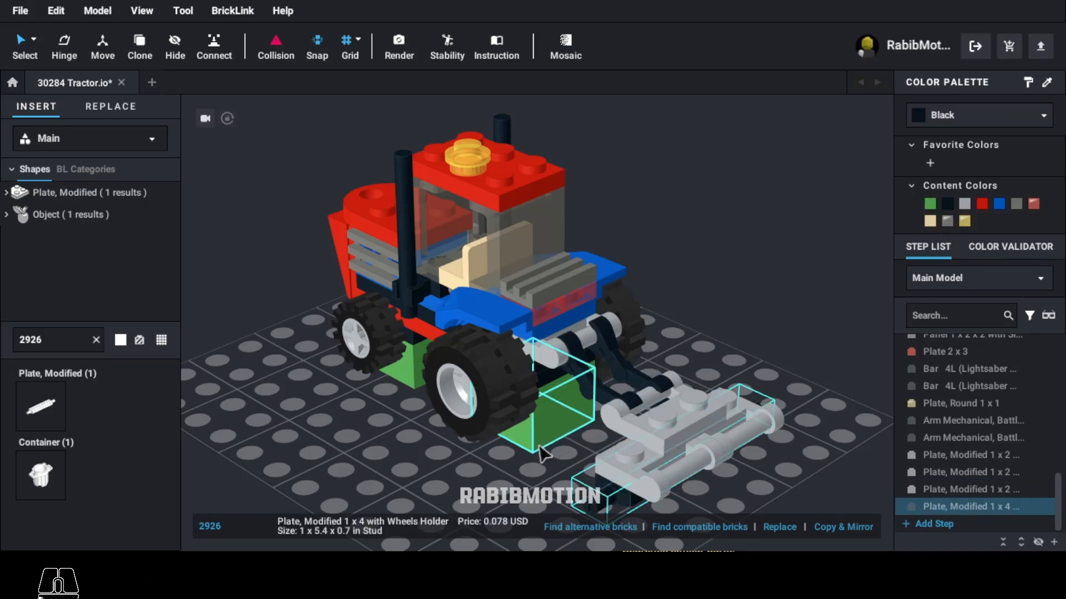
# Step: Find wheel 4624 and attach it to one end of the black wheel holder plate, coloured Light Bluish Gray
pyautogui.doubleClick(70, 340)
pyautogui.write('4')
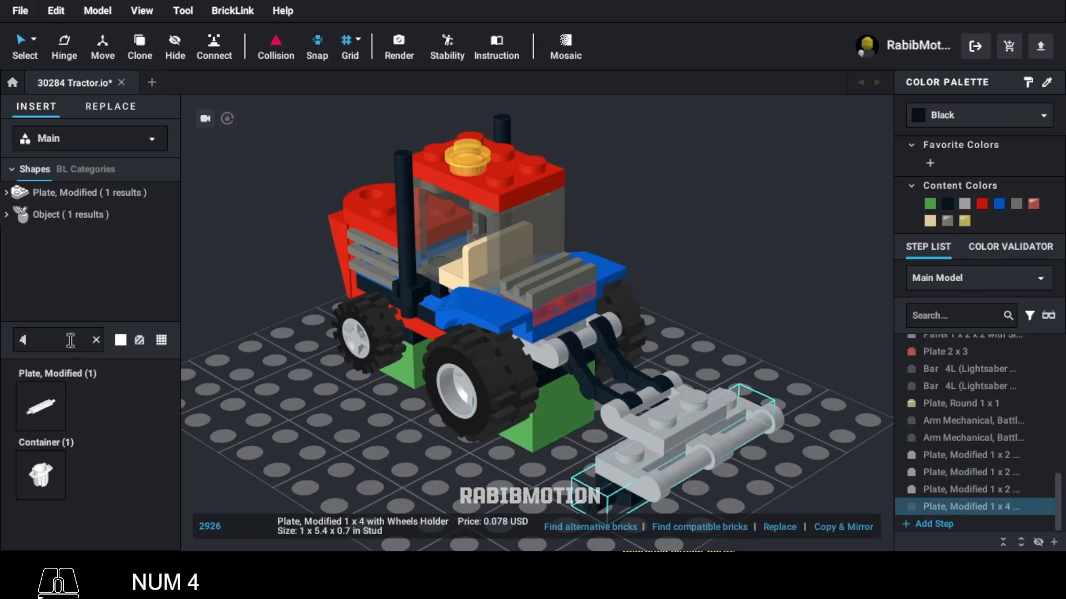
pyautogui.write('624')
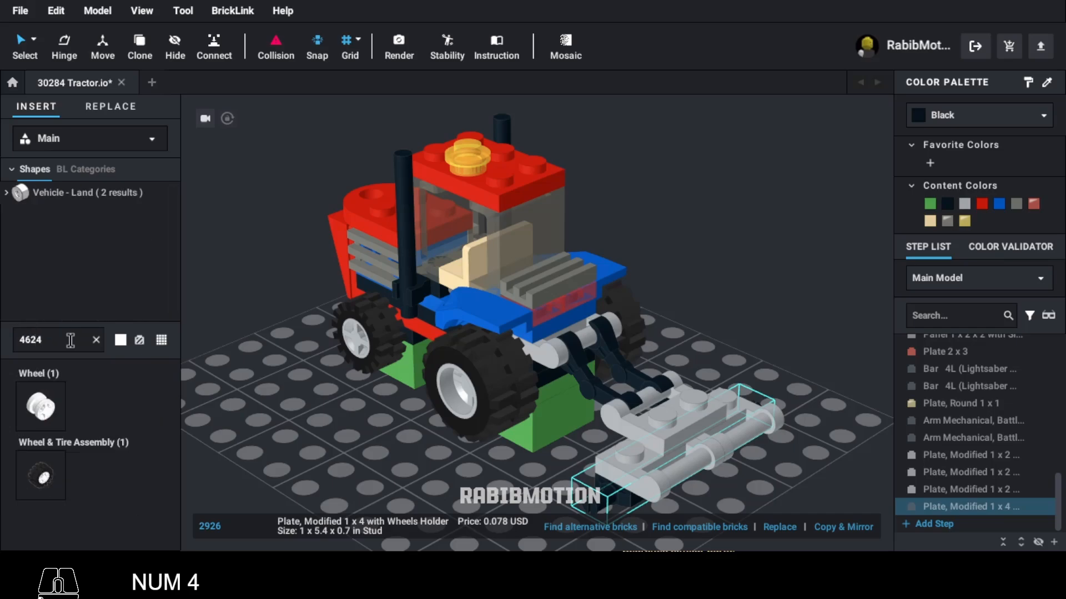
pyautogui.click(52, 409)
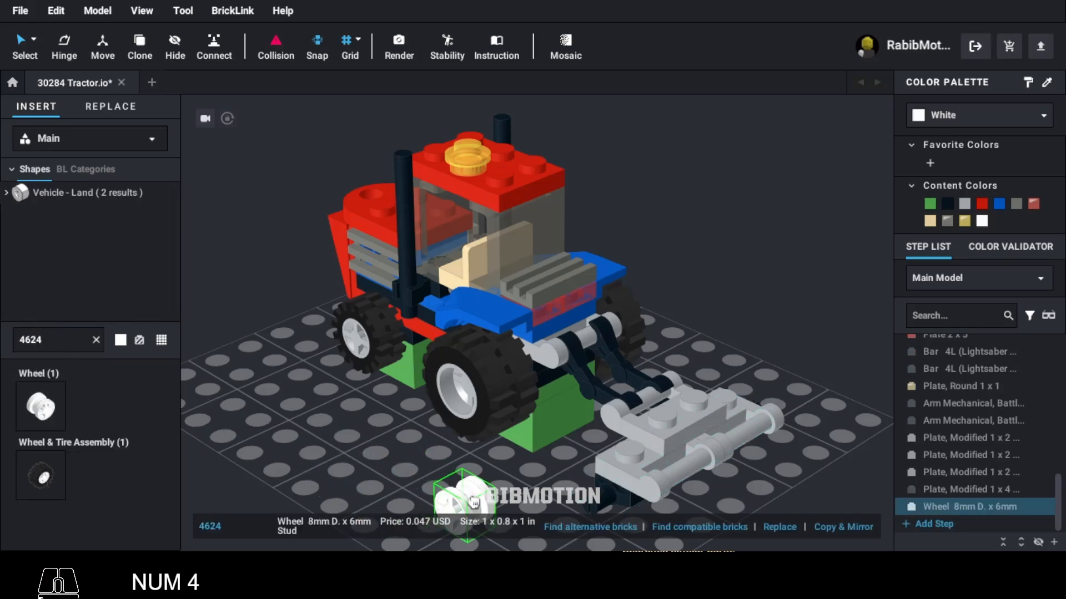
pyautogui.click(572, 503)
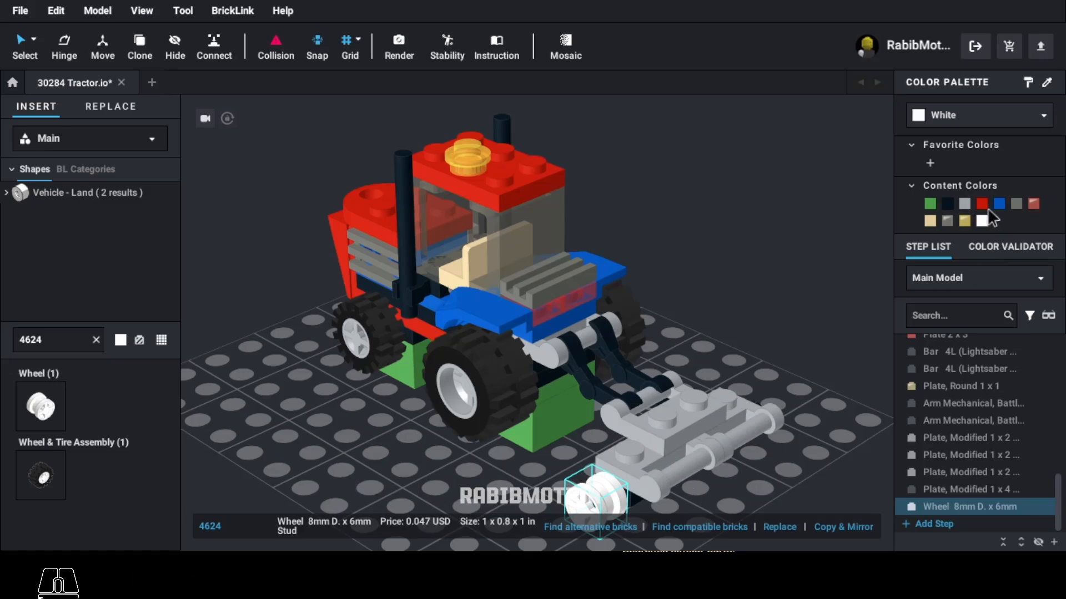
pyautogui.click(964, 204)
# Step: Clone the small grey wheel onto the opposite end of the black wheel holder plate
pyautogui.moveTo(792, 398); pyautogui.dragTo(719, 399, button='right')
pyautogui.press('c')
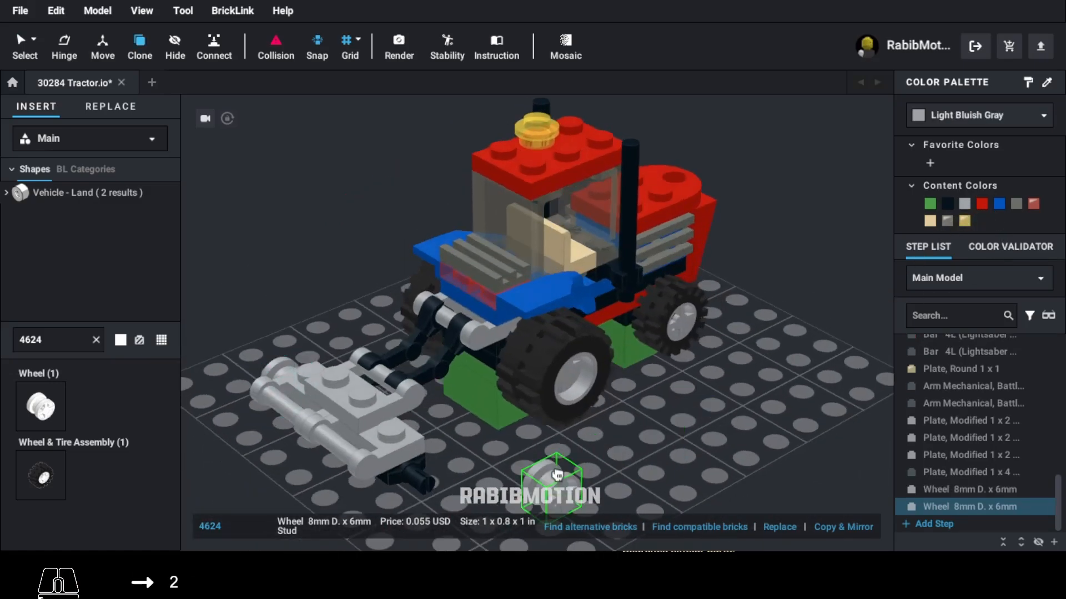
pyautogui.click(424, 482)
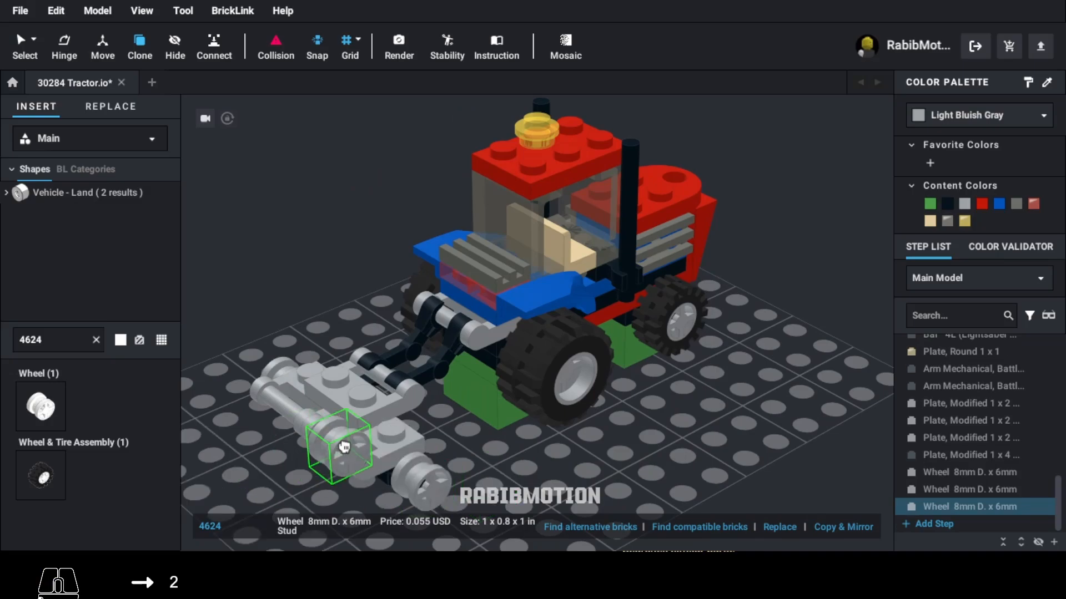
pyautogui.press('Escape')
# Step: Find part 48729b, rotate it to point backwards and clip it onto one end of the rearmost bar handles, coloured Dark Bluish Gray
pyautogui.moveTo(344, 447)
pyautogui.mouseDown(button='right')
pyautogui.moveTo(625, 443)
pyautogui.moveTo(606, 437)
pyautogui.mouseUp(button='right')
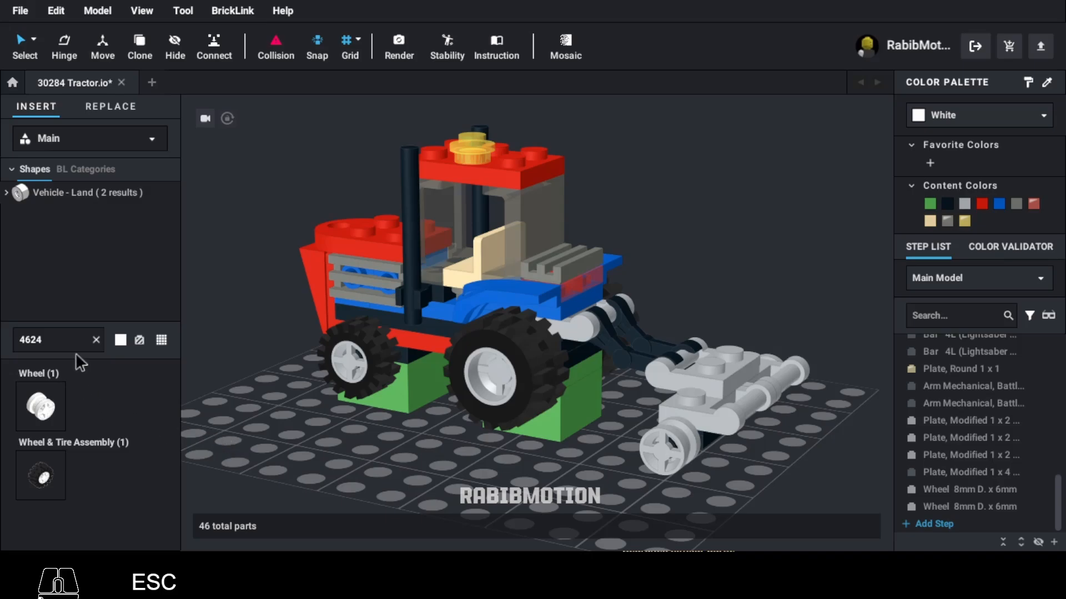
pyautogui.write('4')
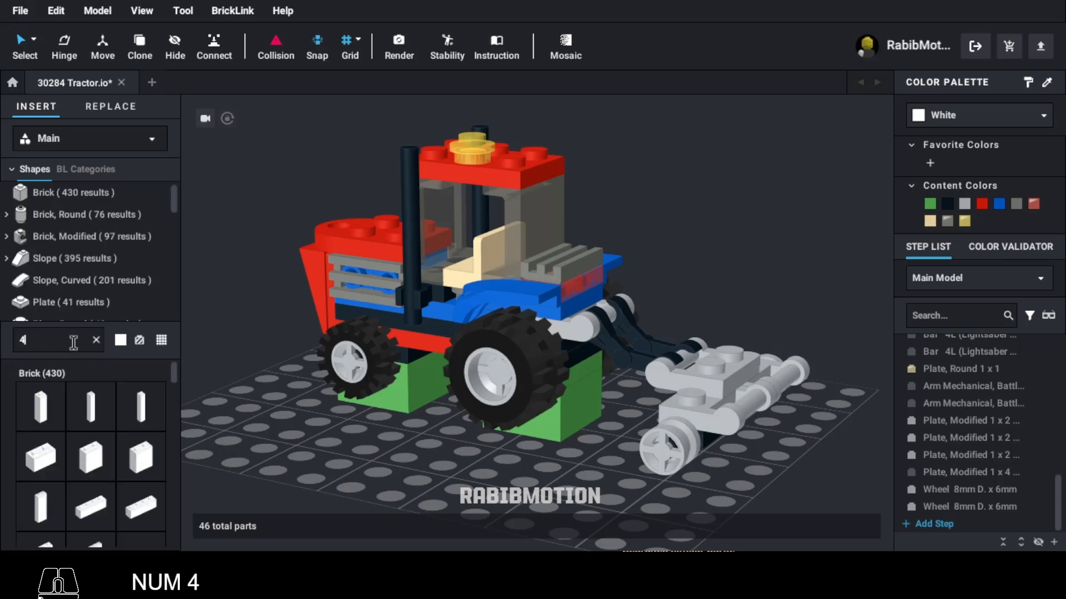
pyautogui.write('8729')
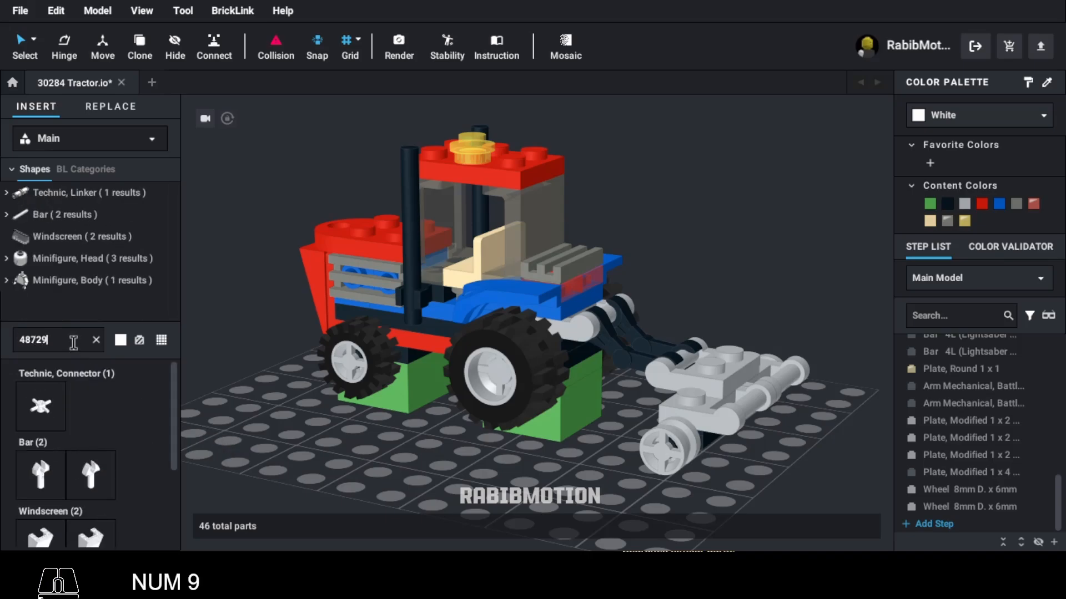
pyautogui.write('b')
pyautogui.click(40, 406)
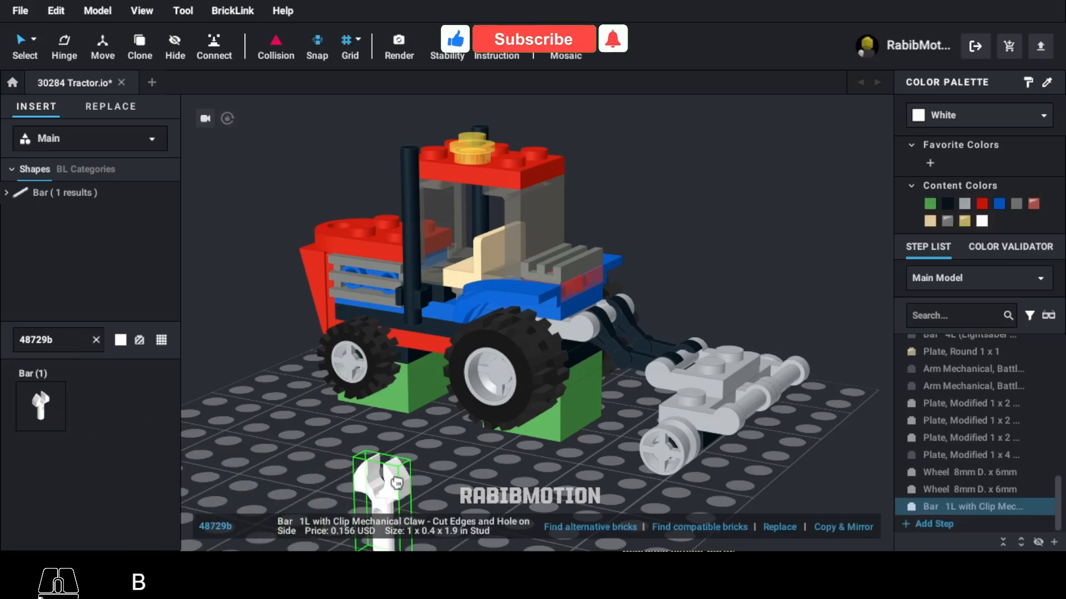
pyautogui.moveTo(396, 482); pyautogui.dragTo(367, 479, button='right')
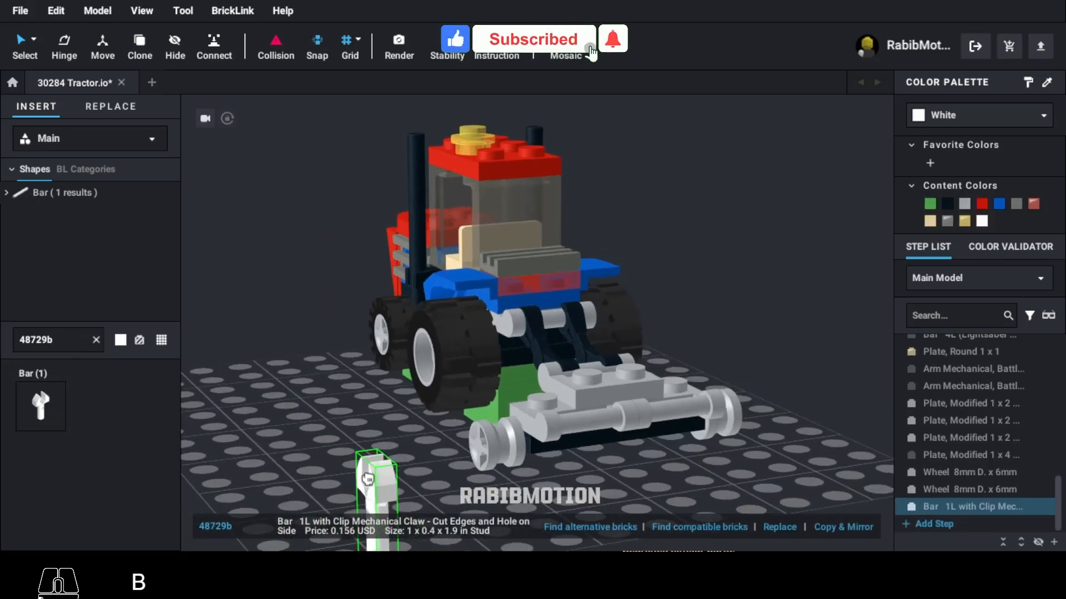
pyautogui.press('Up')
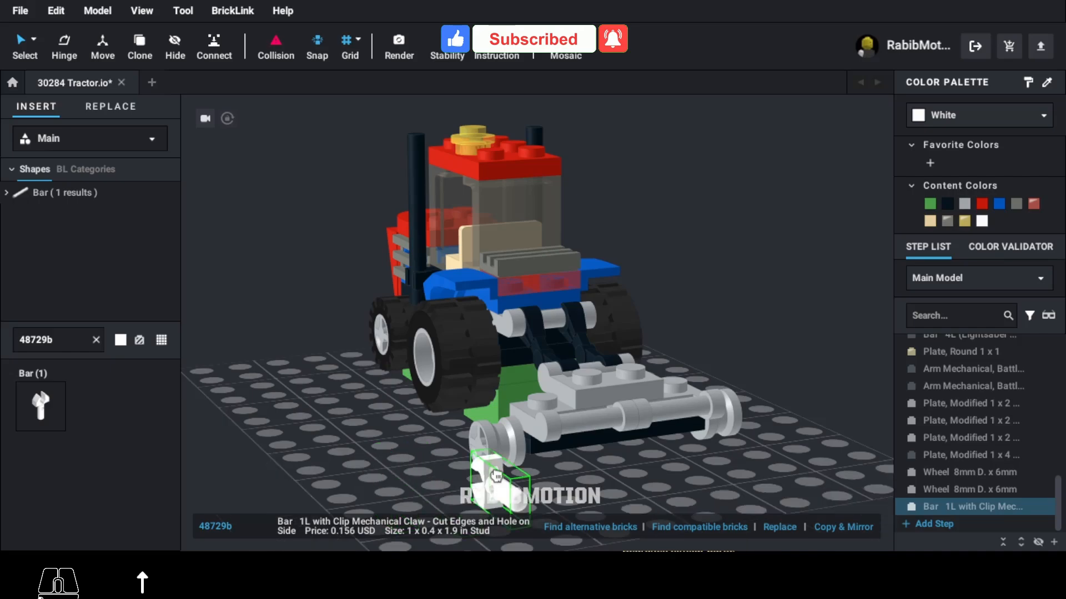
pyautogui.click(576, 440)
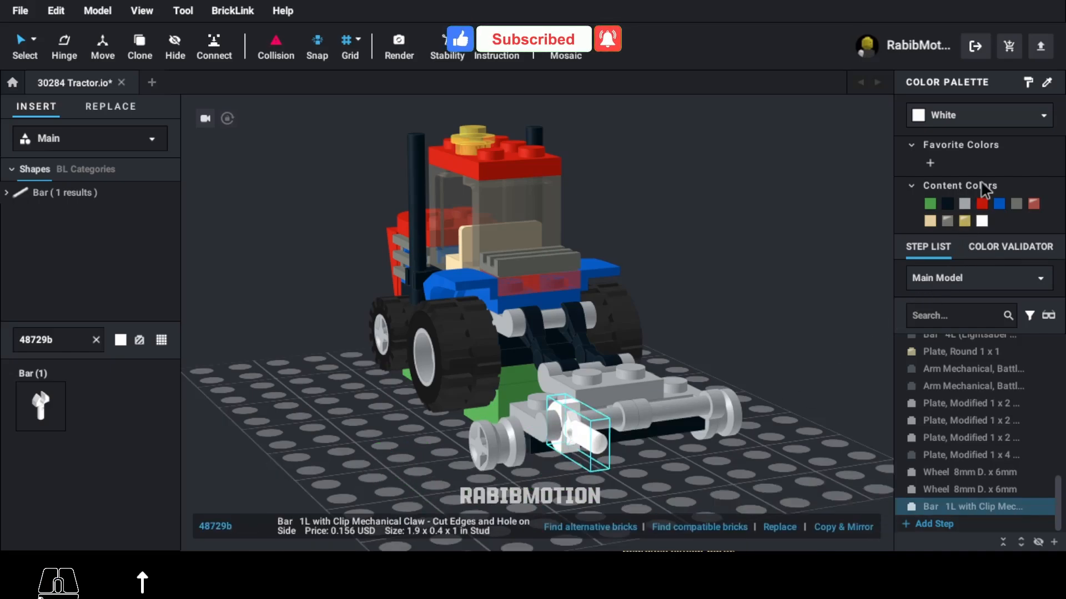
pyautogui.click(1016, 204)
# Step: Rotate the dark grey clip bar around the handle so it slopes down behind the implement
pyautogui.moveTo(852, 371); pyautogui.dragTo(878, 370, button='right')
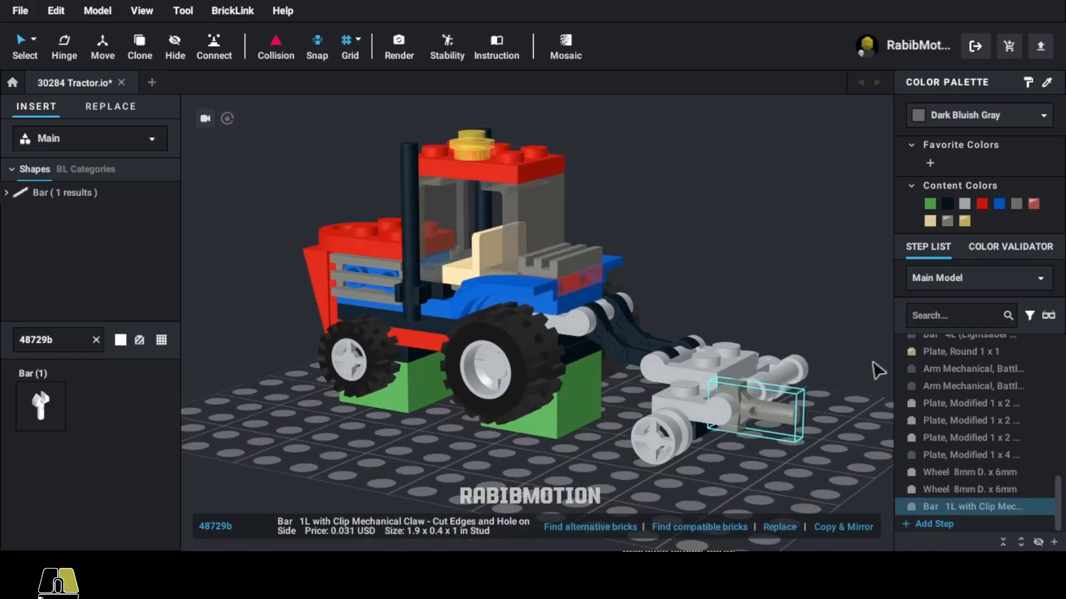
pyautogui.press('r')
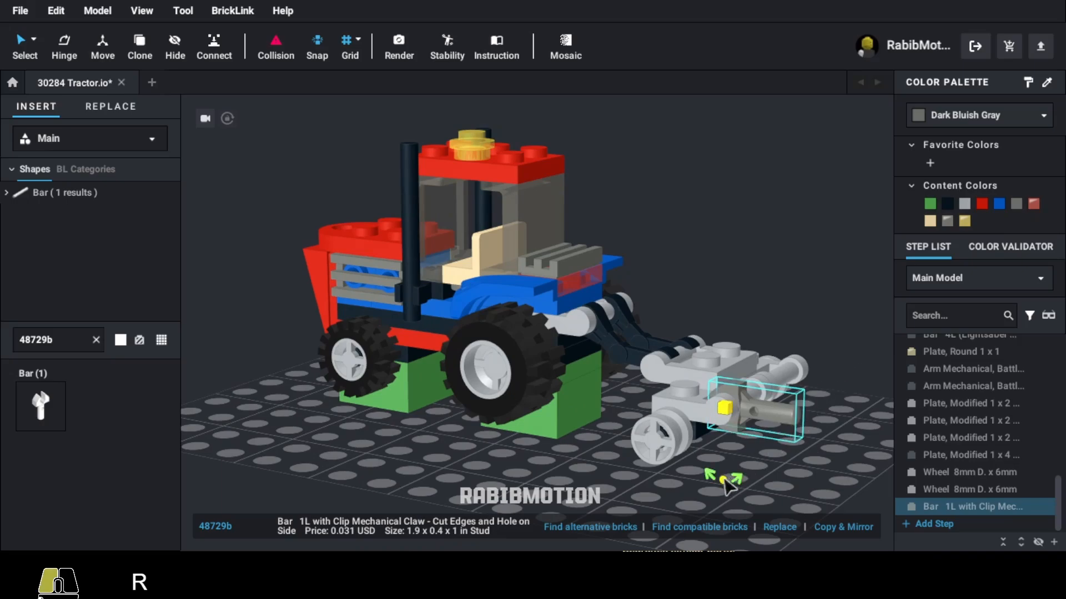
pyautogui.moveTo(744, 482); pyautogui.dragTo(705, 477)
# Step: Clone the sloping clip bar three times, spacing the copies along the rear bar handles to form a row of four tines
pyautogui.moveTo(724, 476); pyautogui.dragTo(692, 473, button='right')
pyautogui.press('c')
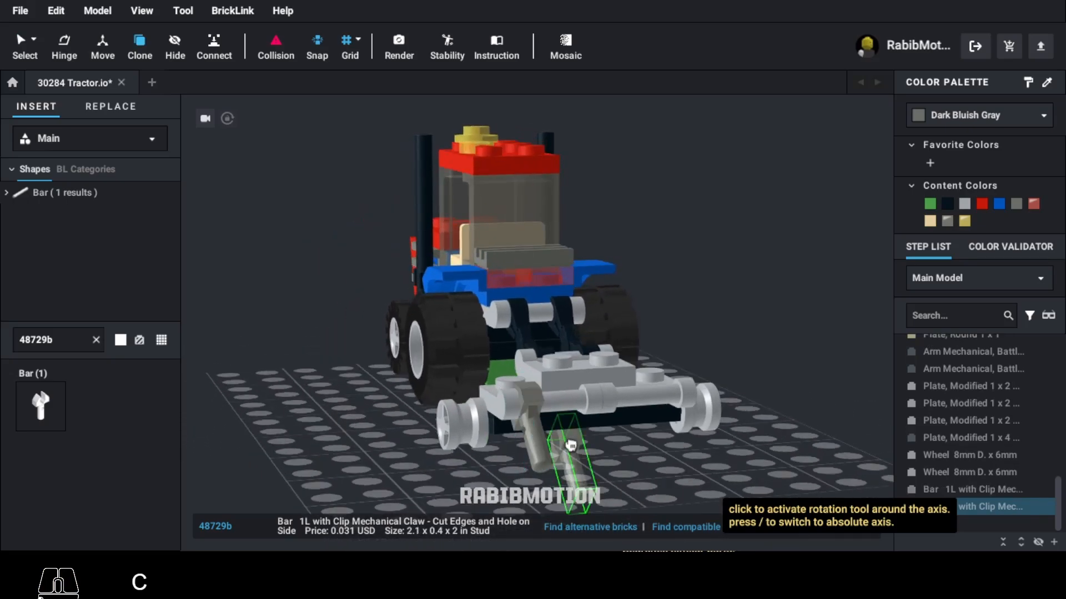
pyautogui.click(591, 421)
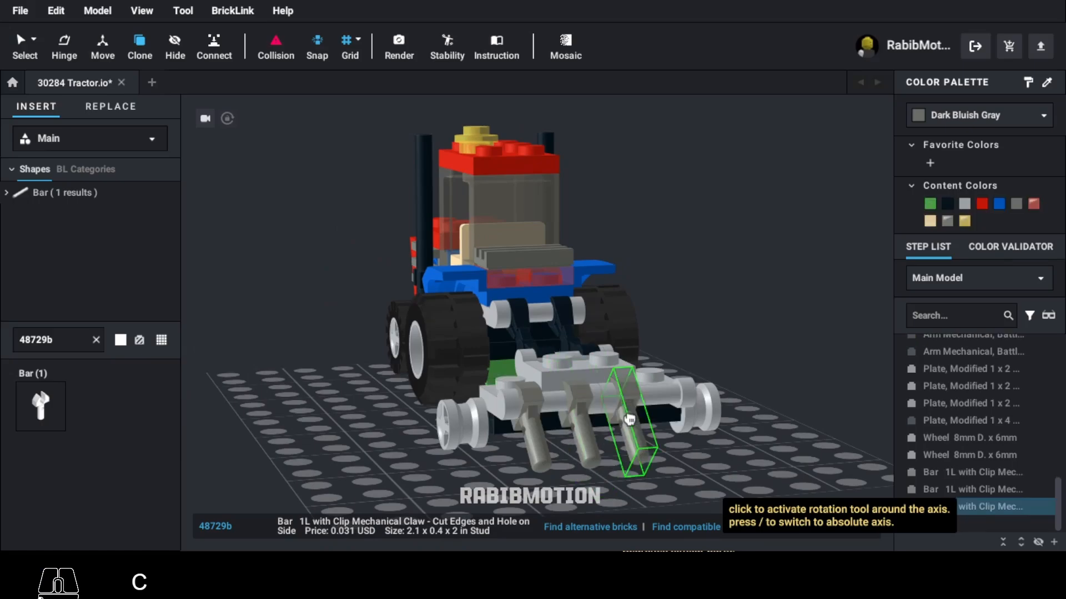
pyautogui.click(687, 413)
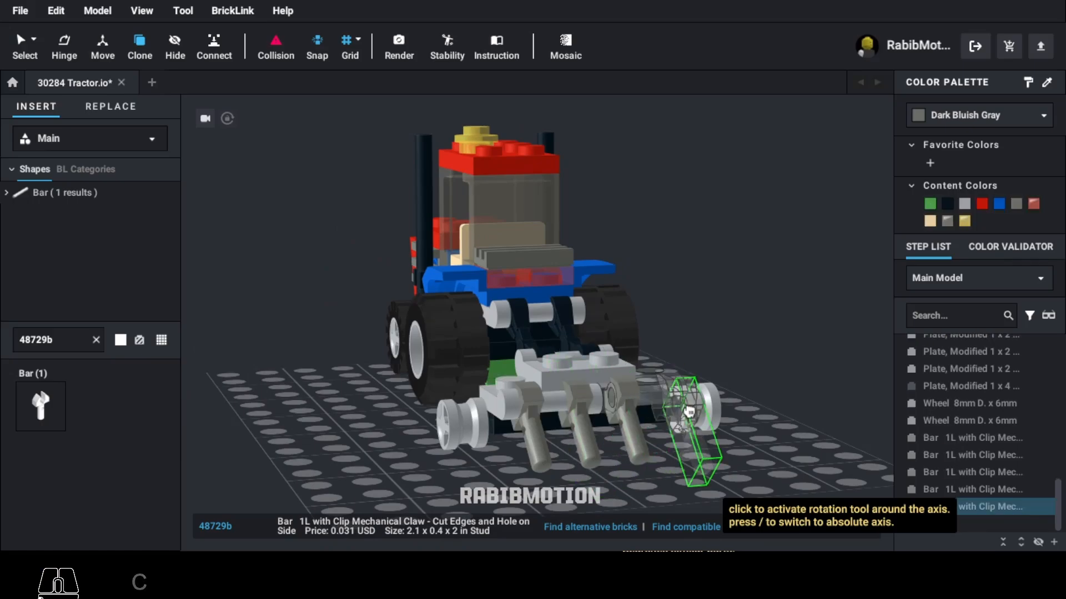
pyautogui.press('Escape')
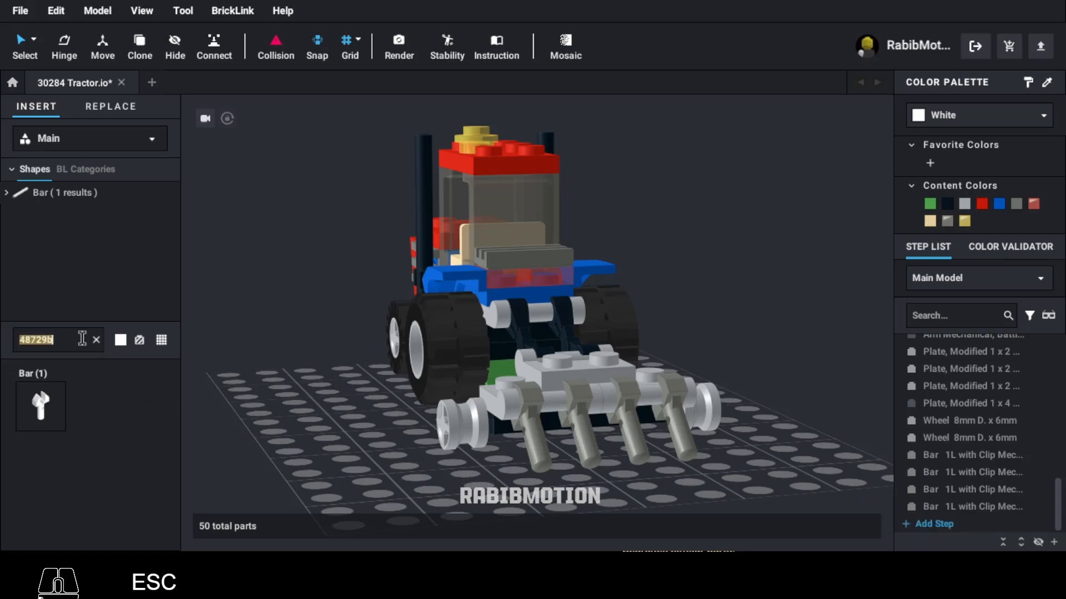
pyautogui.moveTo(338, 420); pyautogui.dragTo(694, 421, button='right')
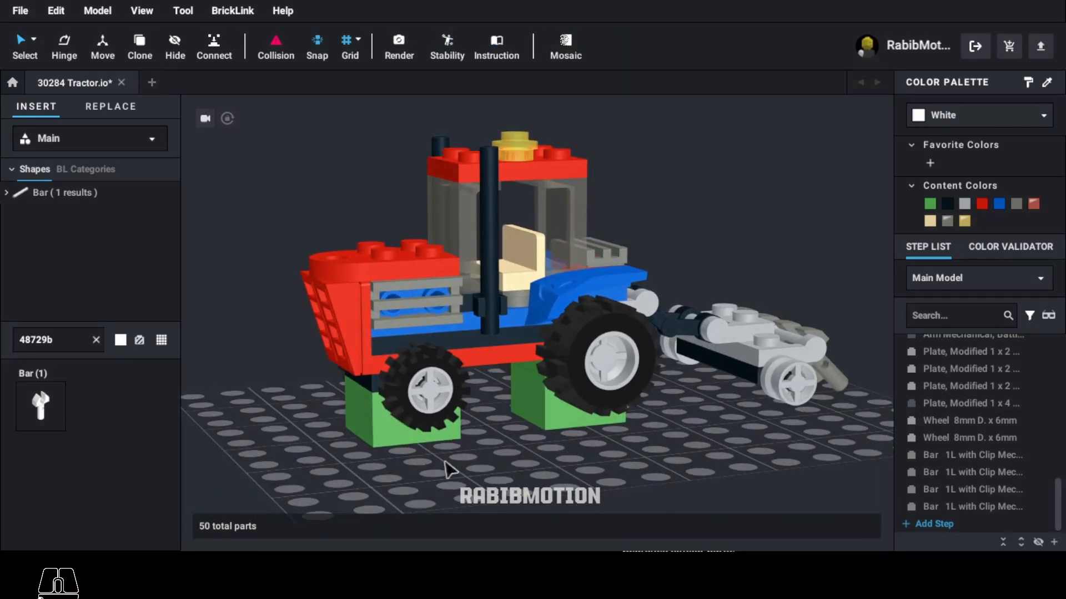